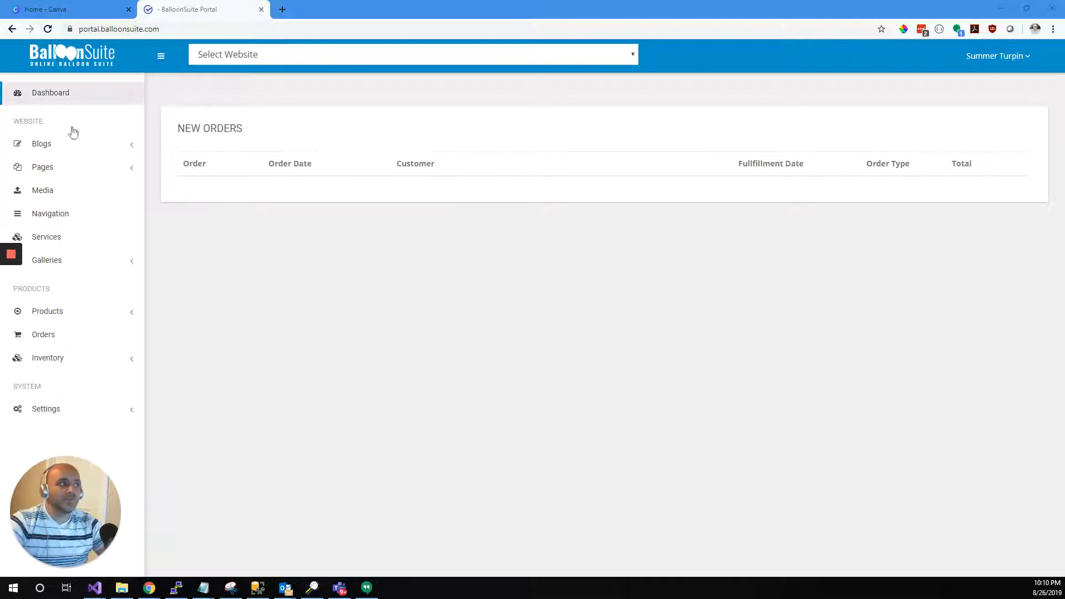
Step: Open the website utahballooncreations.com in a new browser tab
click(281, 9)
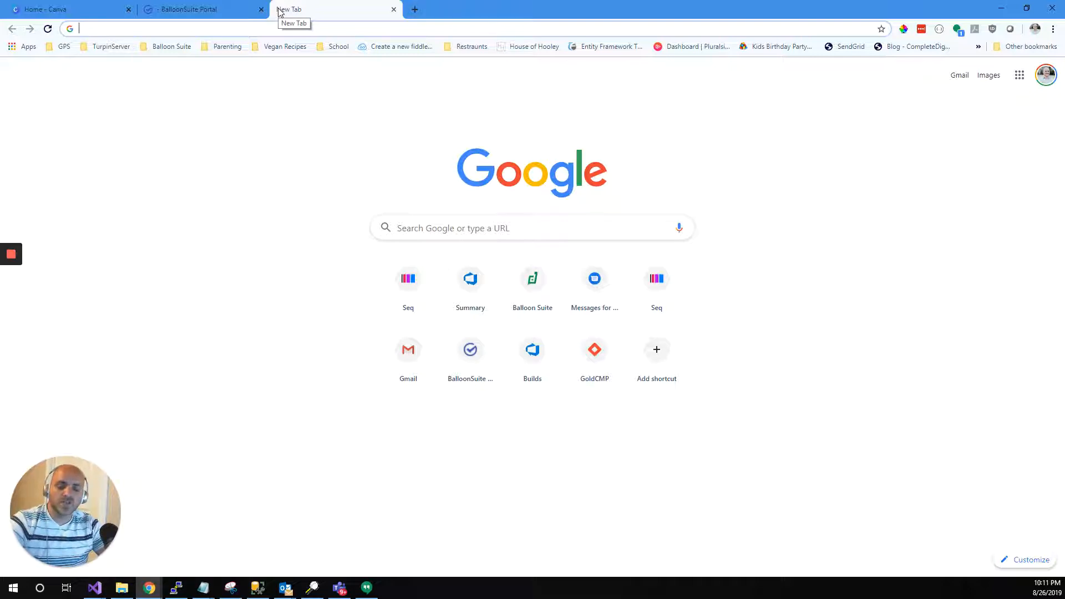
text(uth)
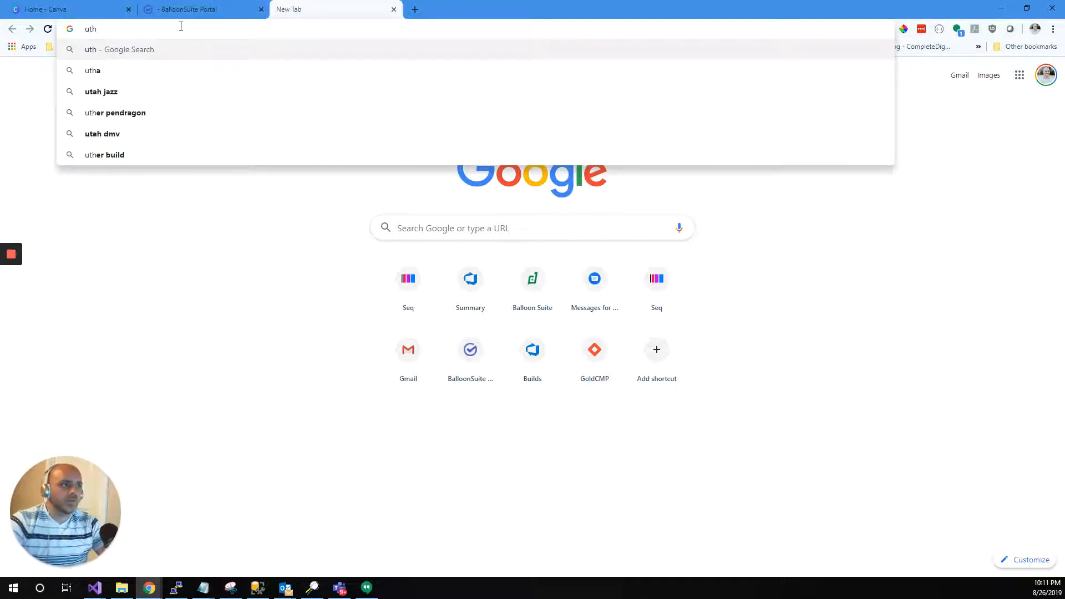
key(BackSpace)
text(ahballooncreations.com)
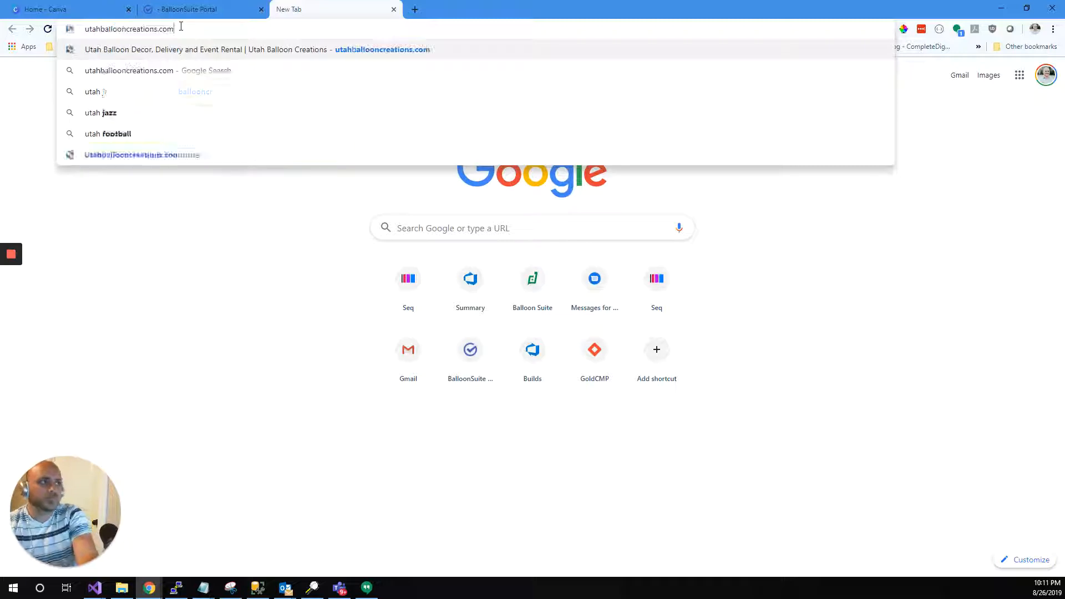
key(Return)
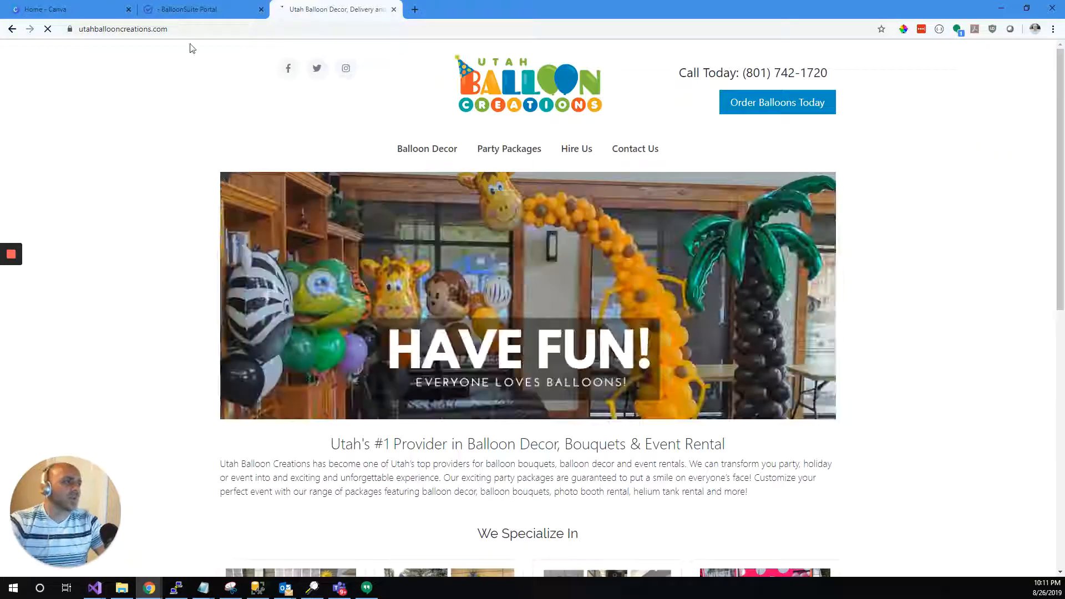
Step: Look through the slides of the homepage banner slider, going forward and back between them
scroll(562, 228, down, 2)
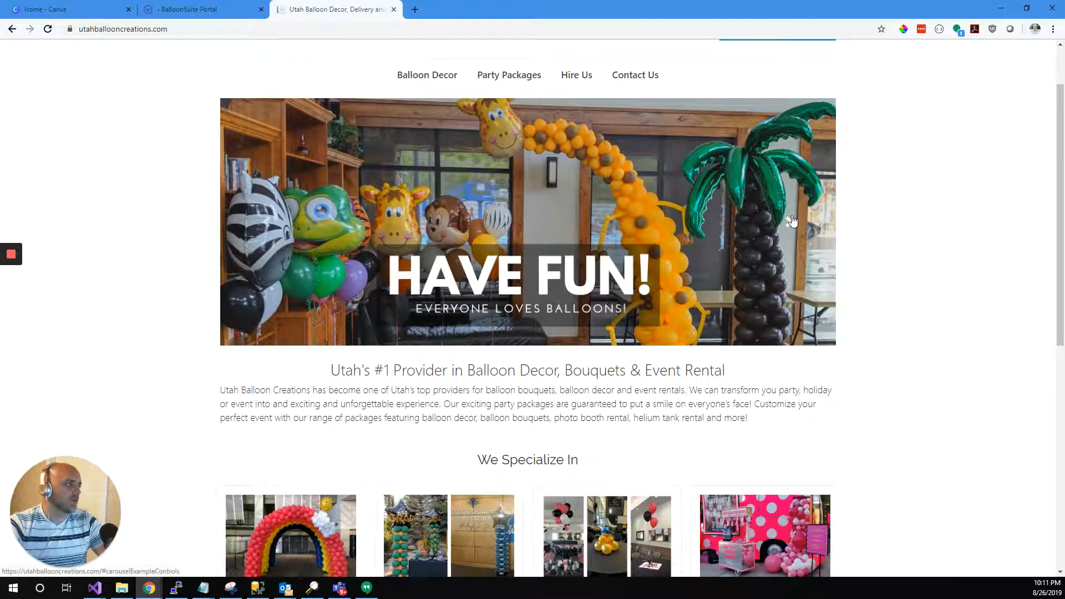
click(791, 222)
click(792, 222)
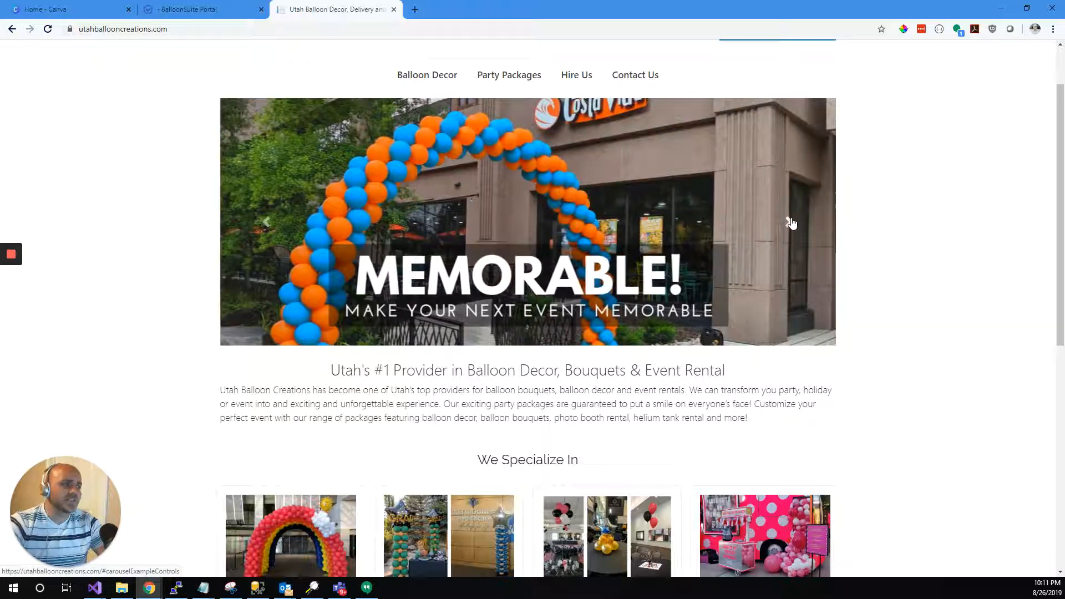
click(792, 222)
click(792, 222)
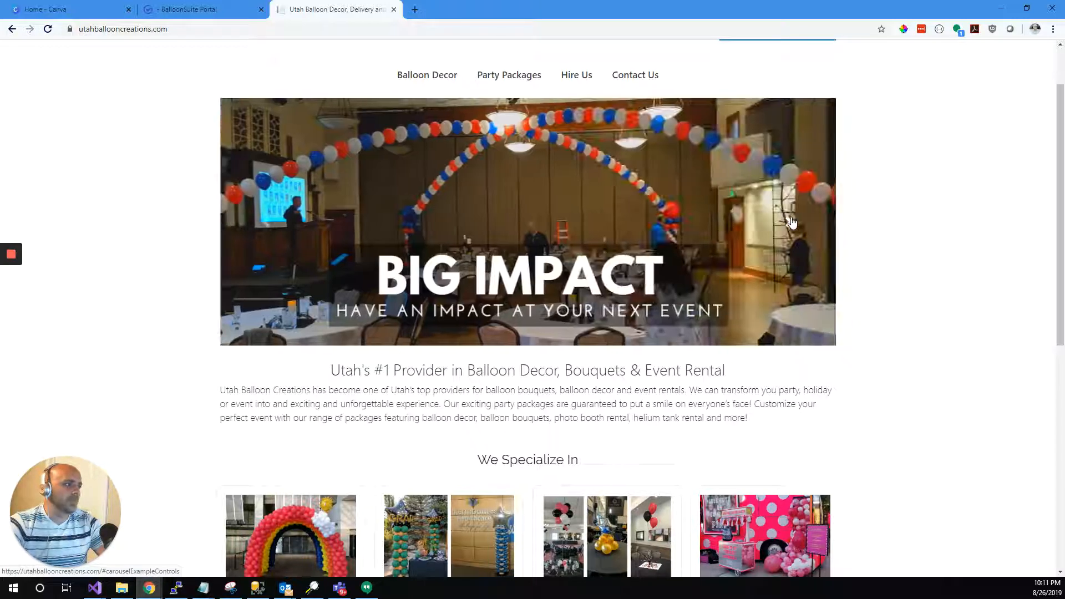
click(792, 222)
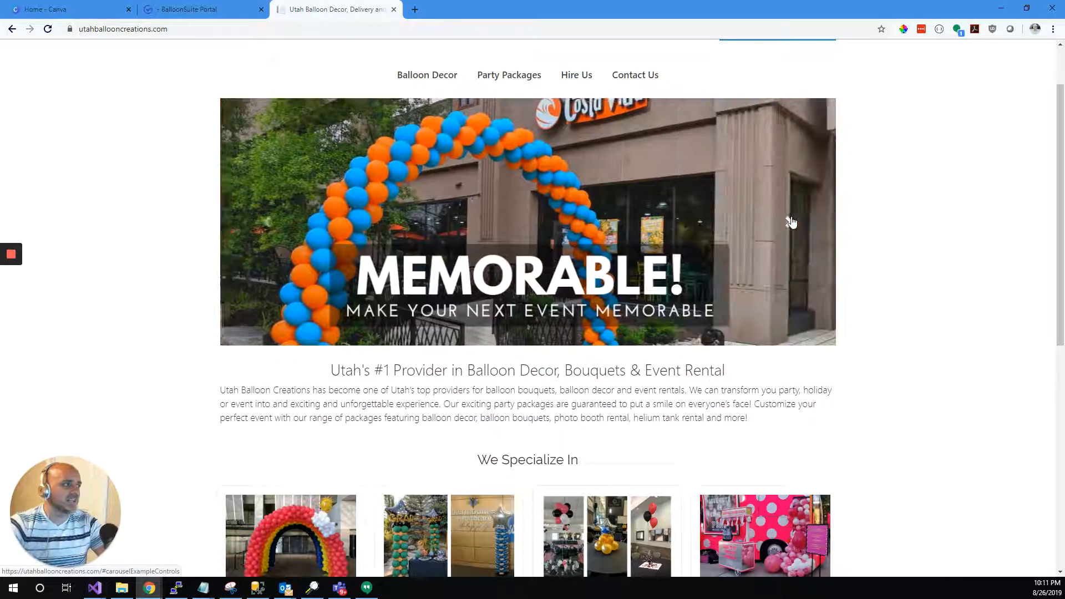
click(792, 222)
click(792, 222)
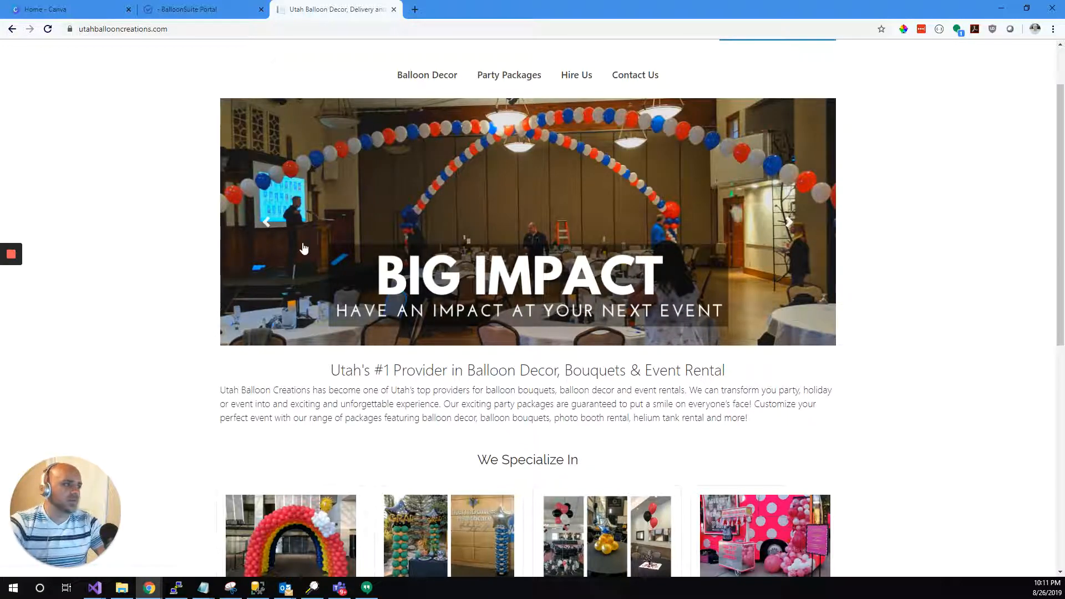
click(269, 231)
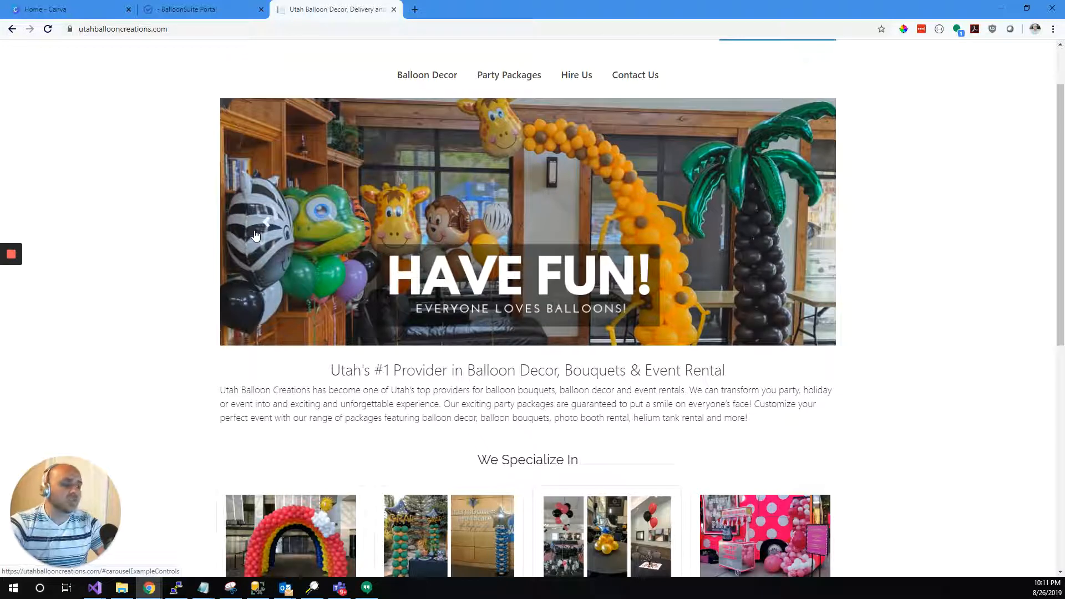
scroll(255, 235, down, 2)
scroll(355, 186, up, 2)
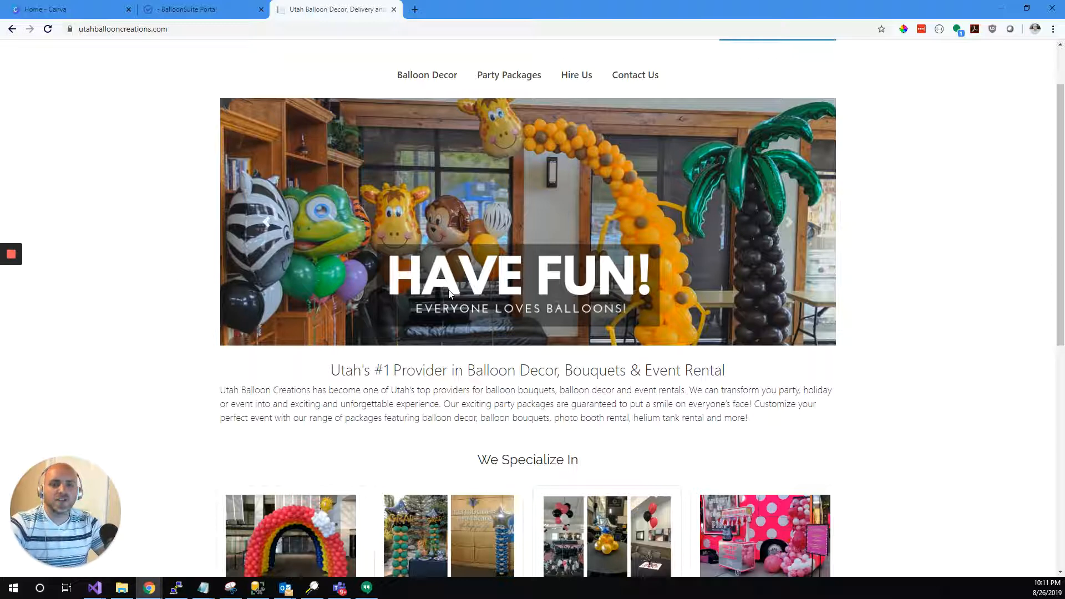
click(788, 222)
click(790, 225)
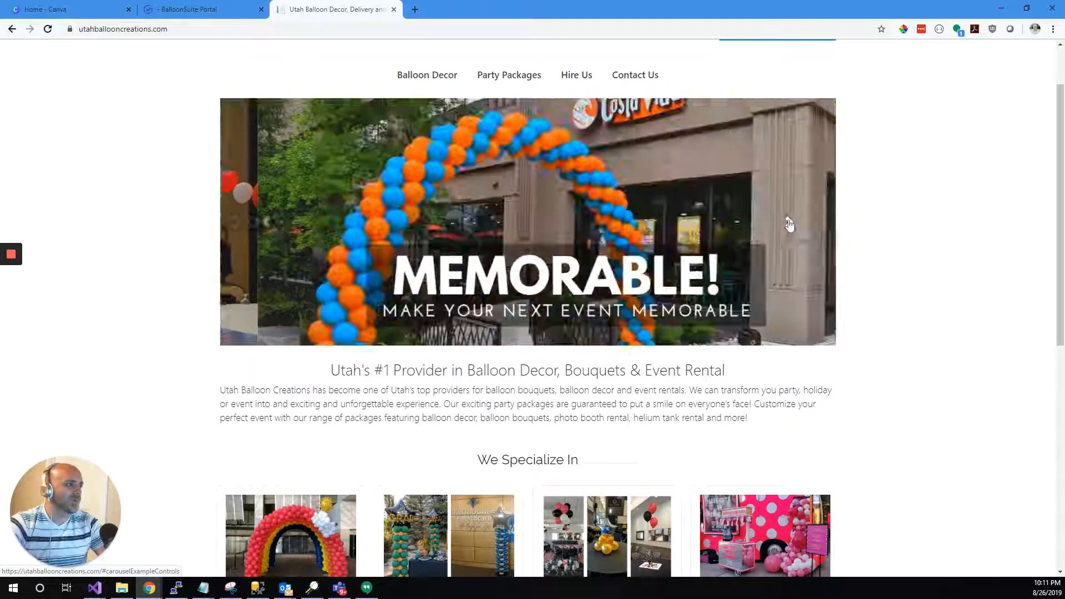
Step: Examine the "We Specialize In" images and the recent blog posts on the homepage
scroll(400, 280, down, 3)
scroll(400, 281, down, 1)
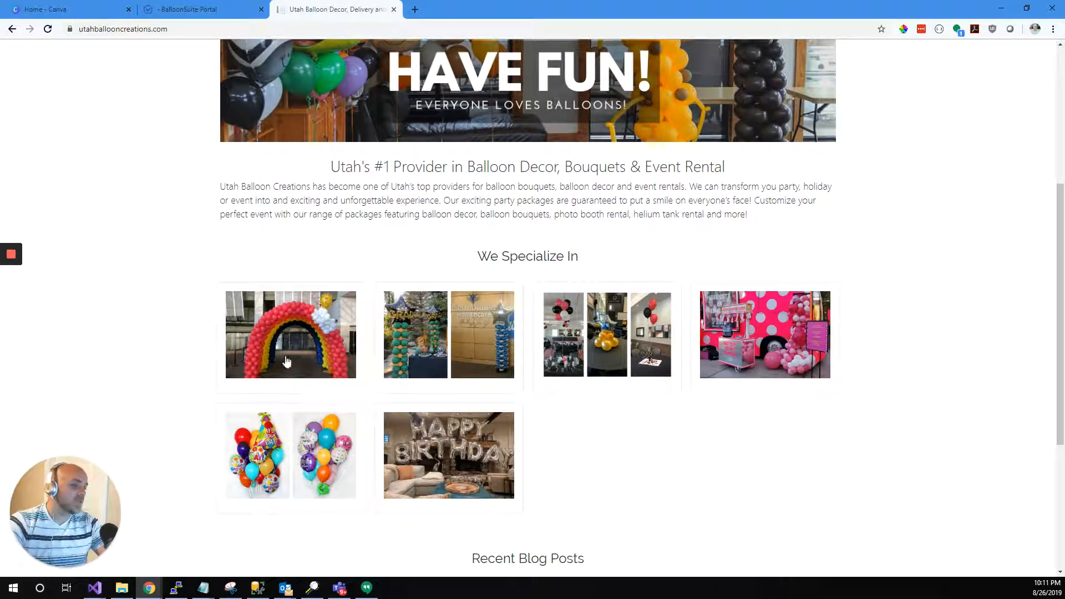
scroll(278, 361, down, 1)
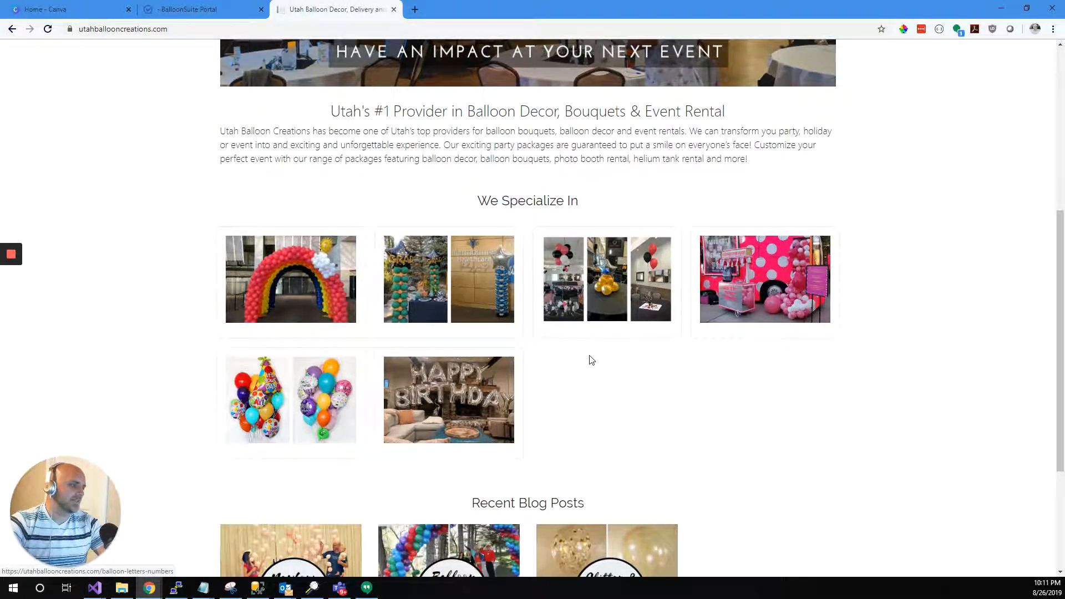
scroll(366, 350, down, 3)
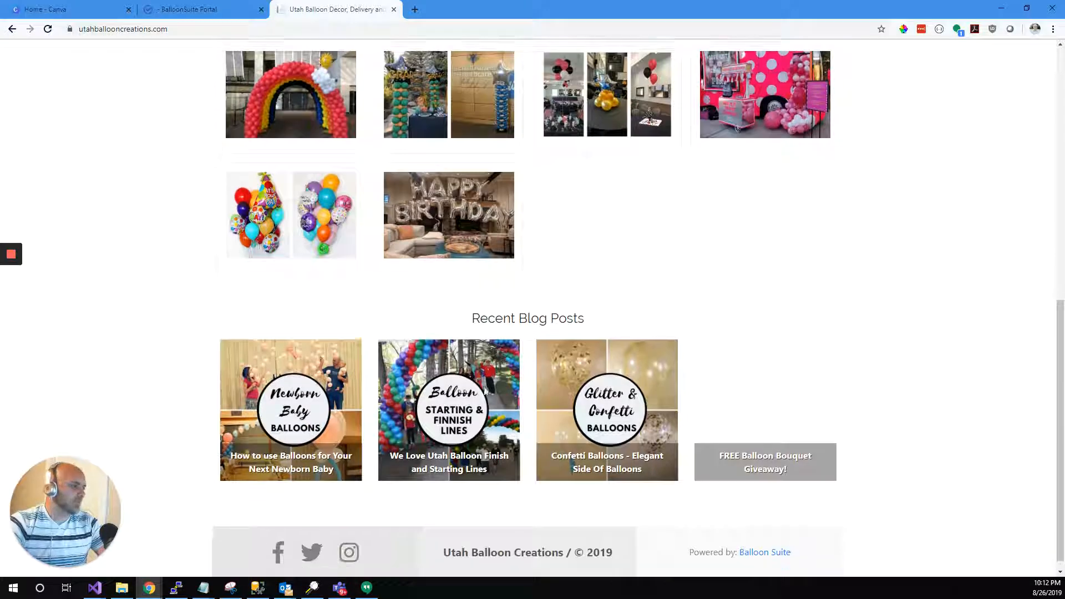
scroll(420, 478, up, 2)
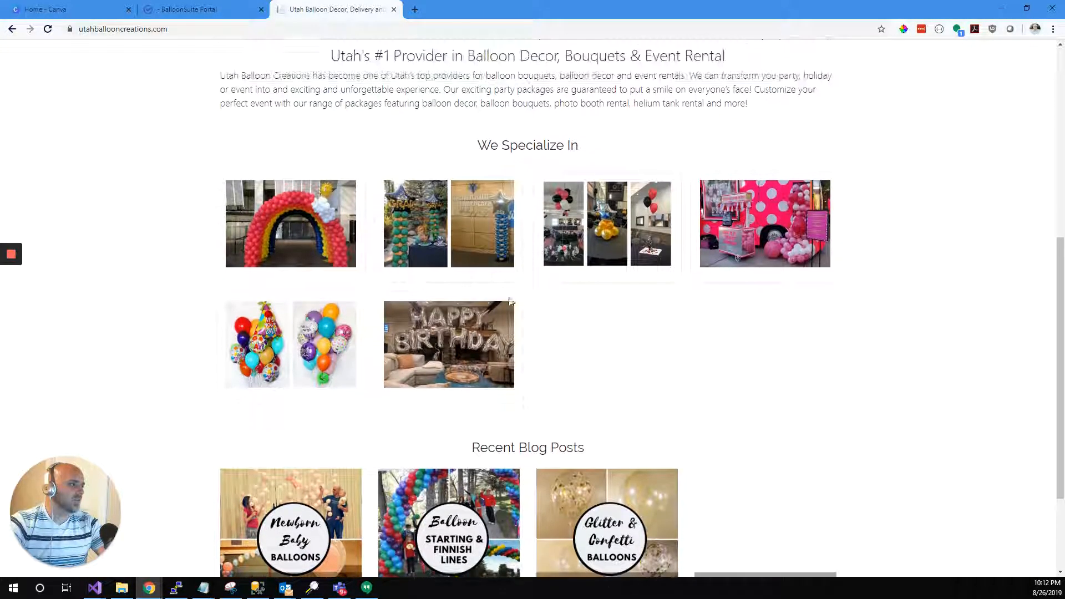
scroll(549, 491, up, 1)
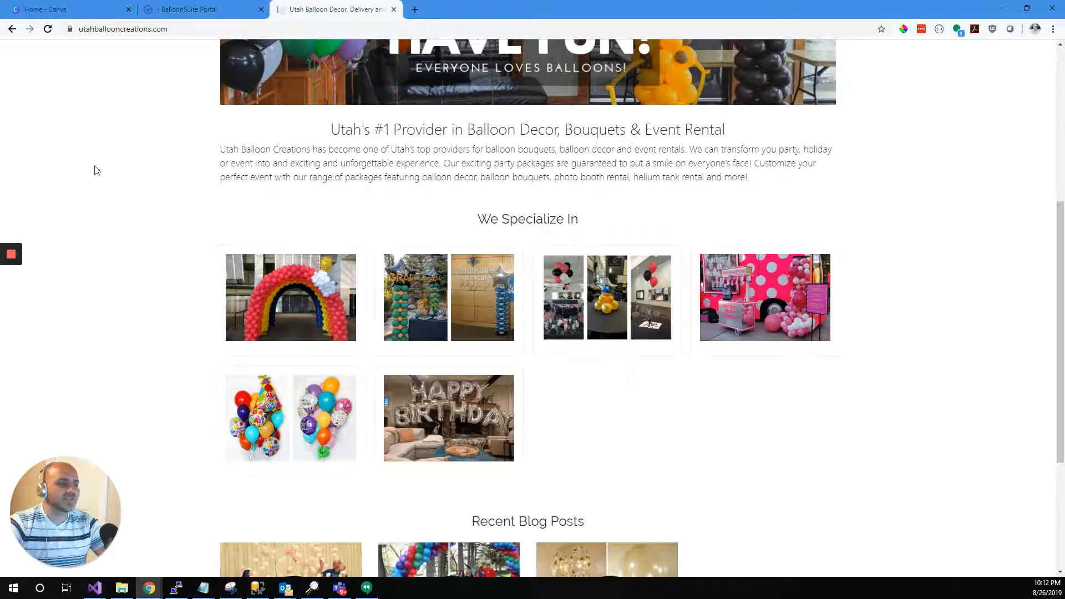
scroll(152, 290, up, 5)
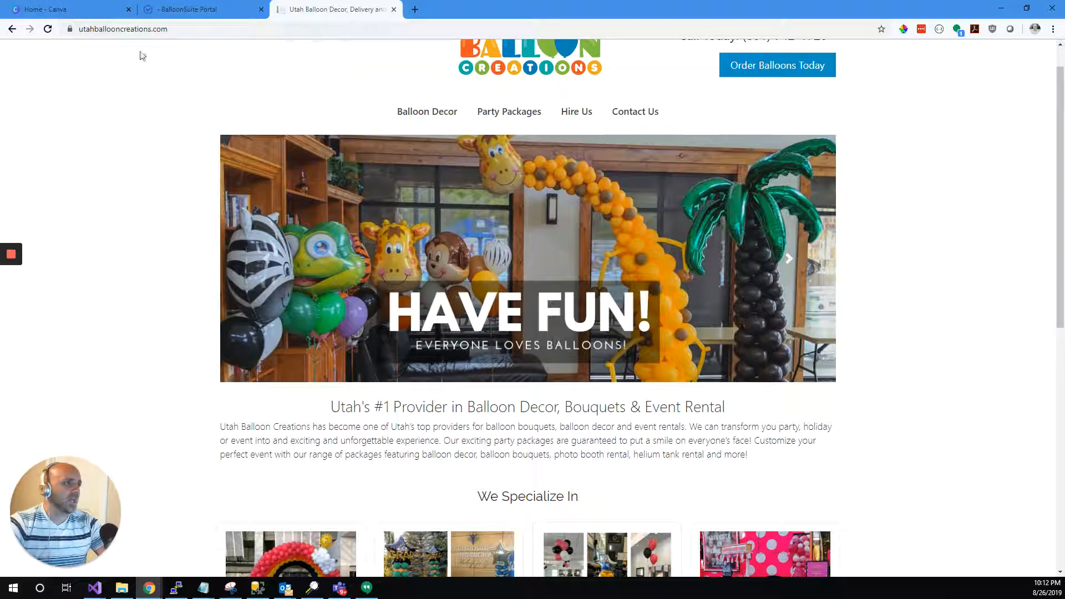
Step: Switch to Canva and set up a new custom-size design 1120 px wide and 450 px high
click(88, 8)
click(80, 31)
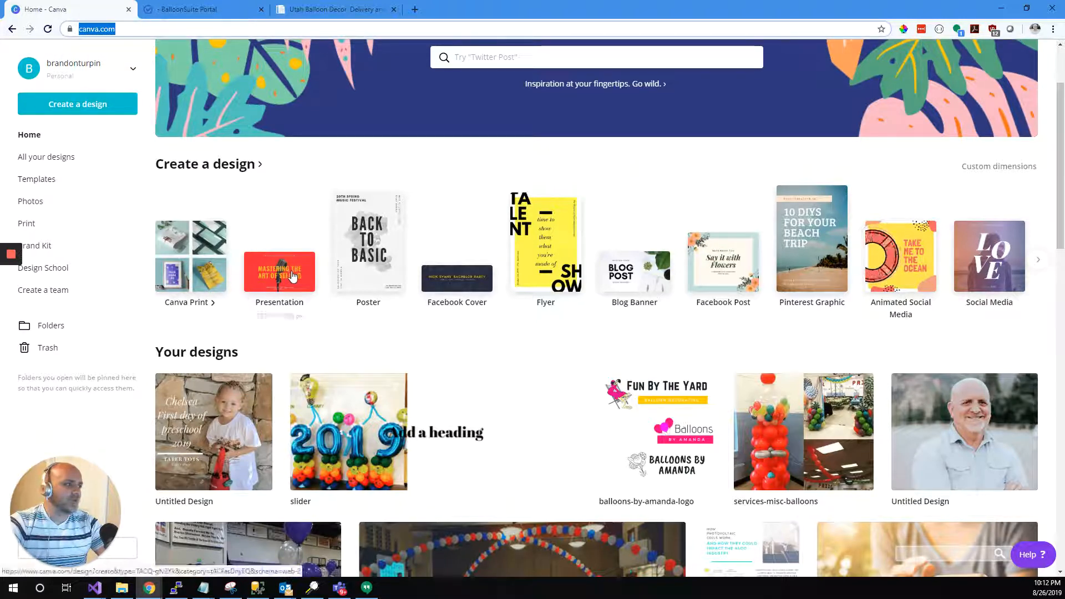
scroll(292, 266, up, 2)
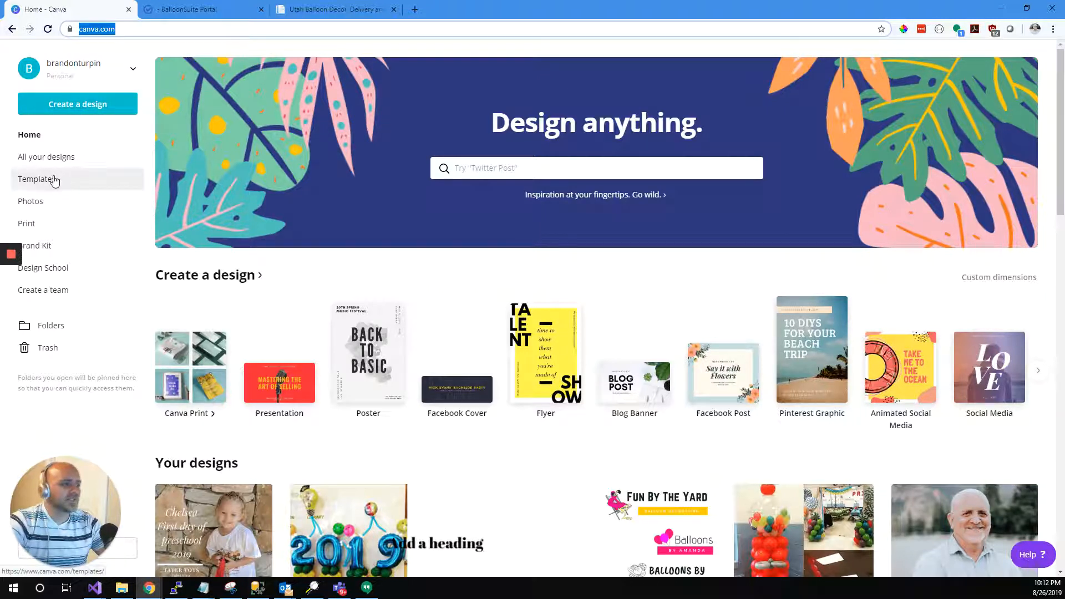
click(81, 106)
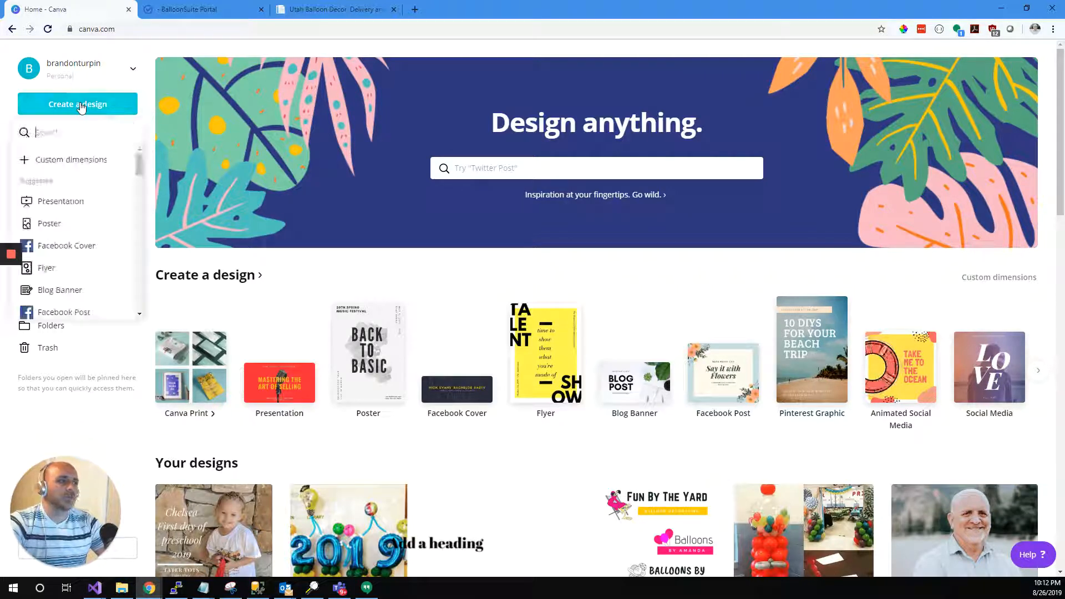
click(82, 163)
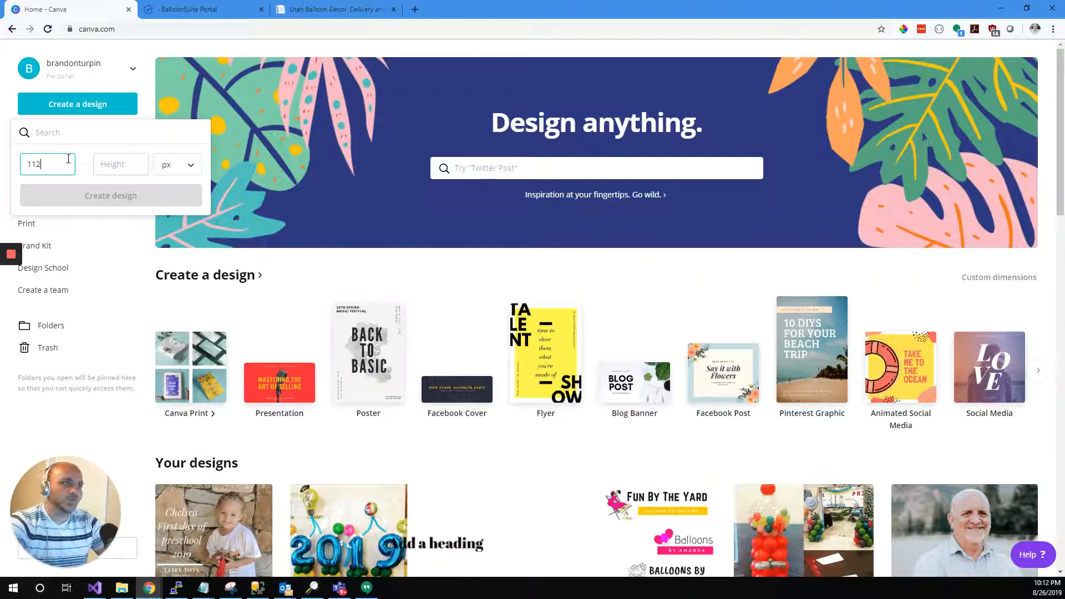
click(111, 165)
text(45)
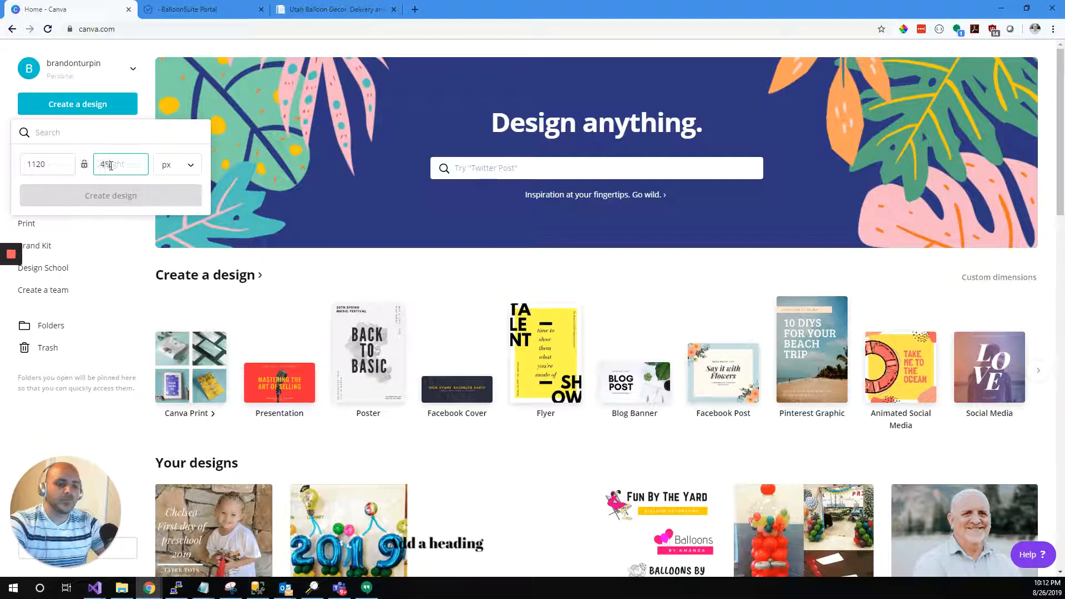
text(0)
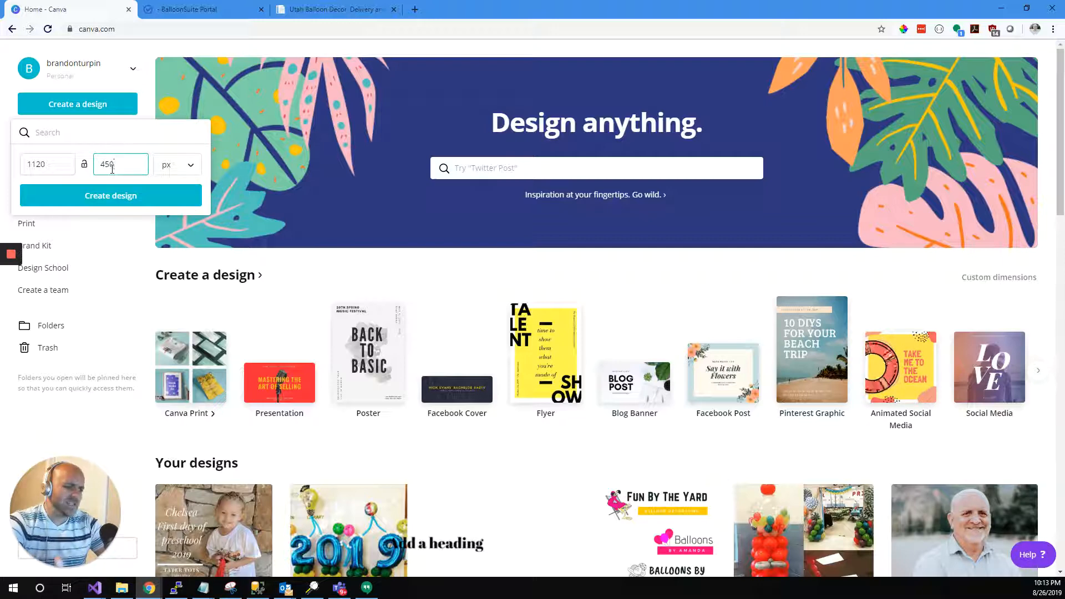
Step: Compare the banner slider on the Utah Balloon Creations homepage with the custom design size set in Canva
click(303, 9)
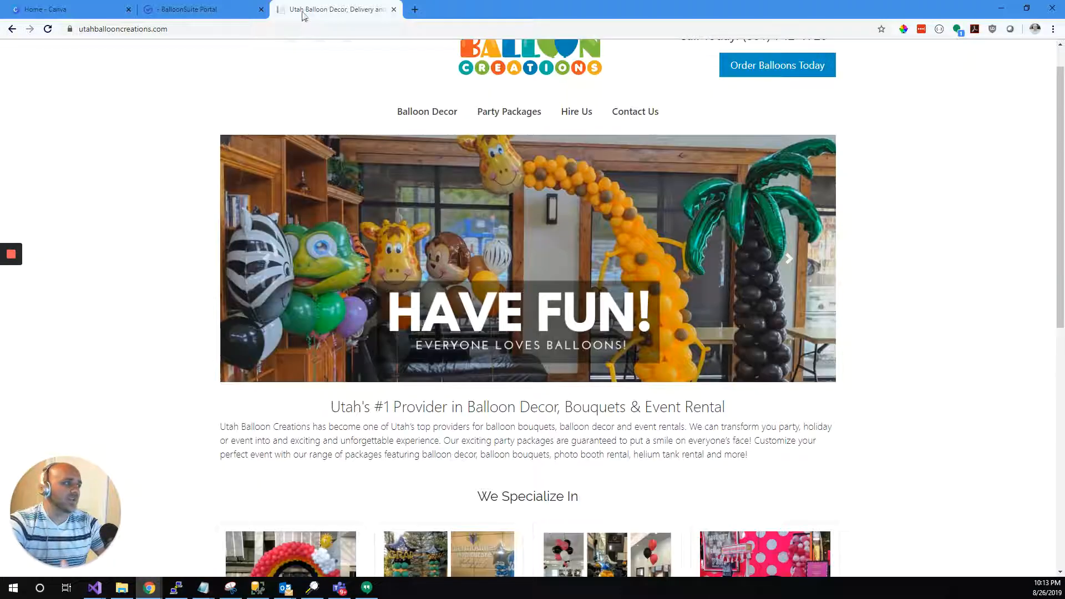
scroll(303, 383, down, 2)
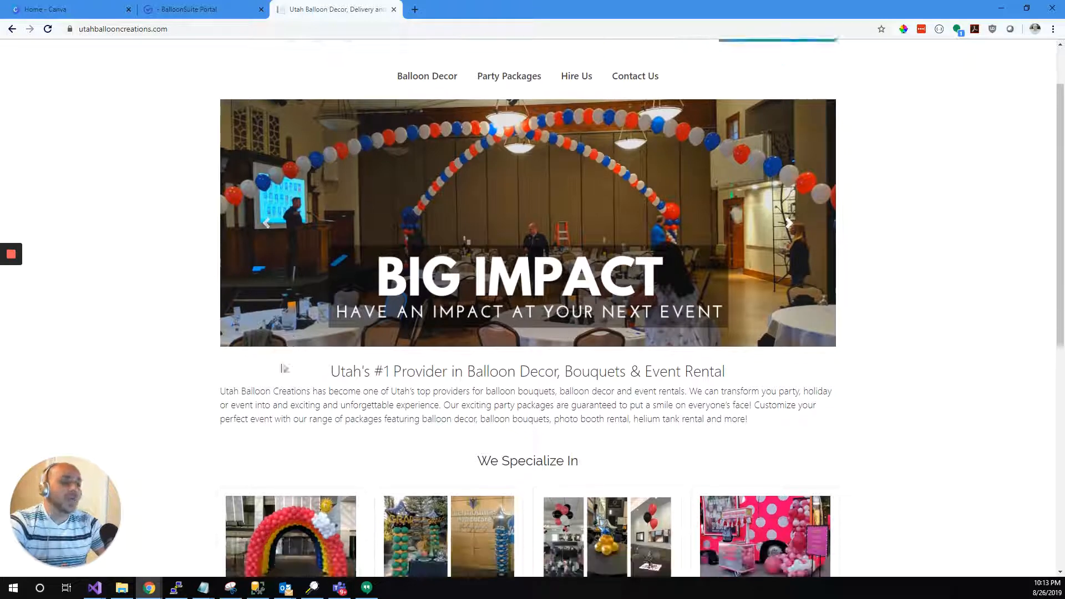
click(43, 6)
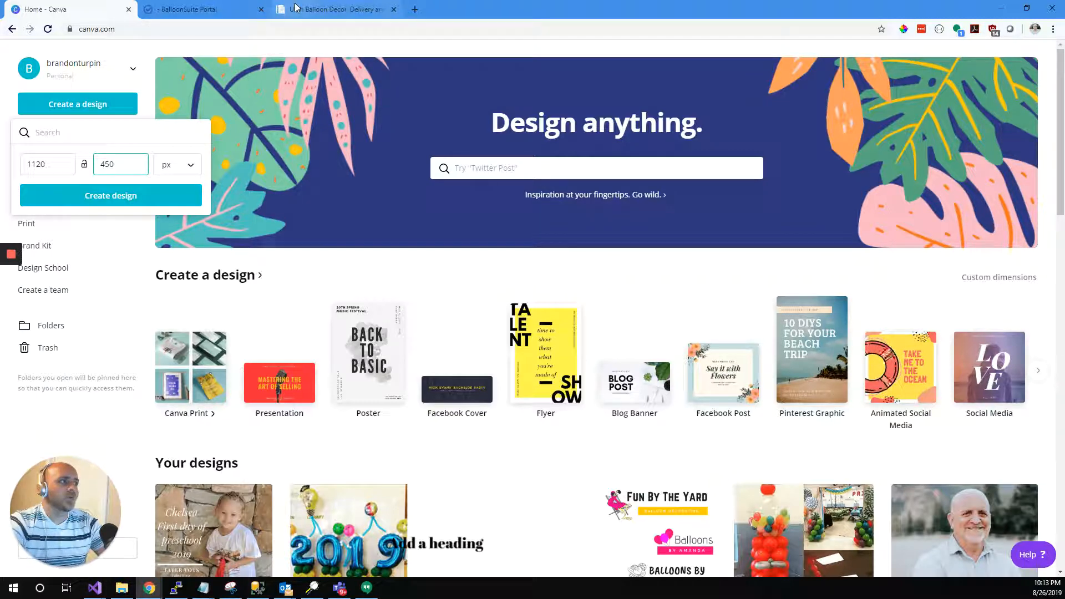
click(311, 9)
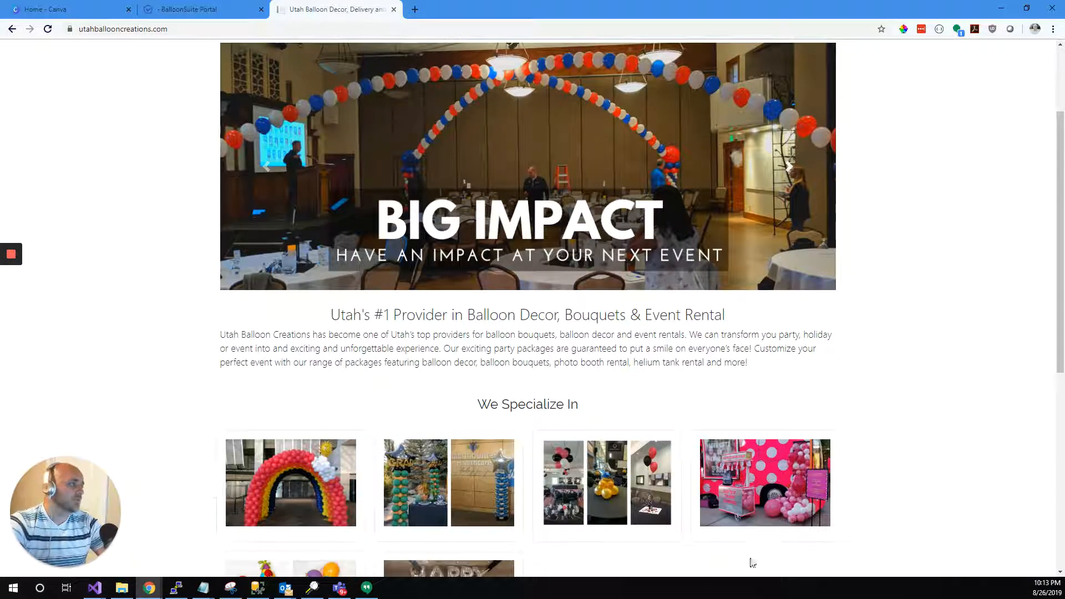
scroll(555, 189, up, 3)
click(72, 10)
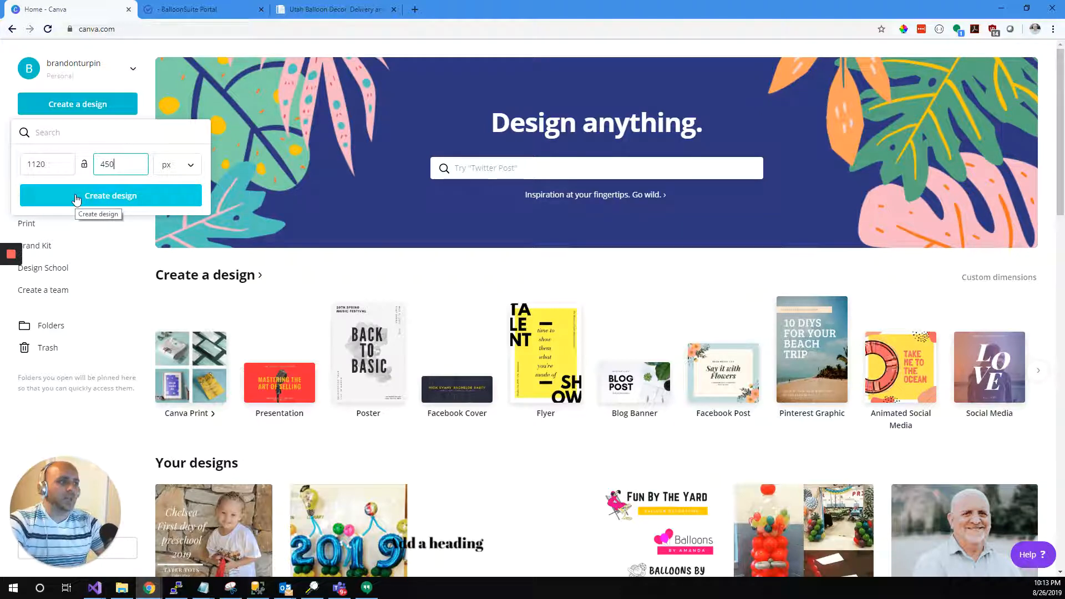
Step: Preview the Utah Balloon Creations homepage in the responsive device view at about 413 px wide, and return to the desktop view
click(299, 10)
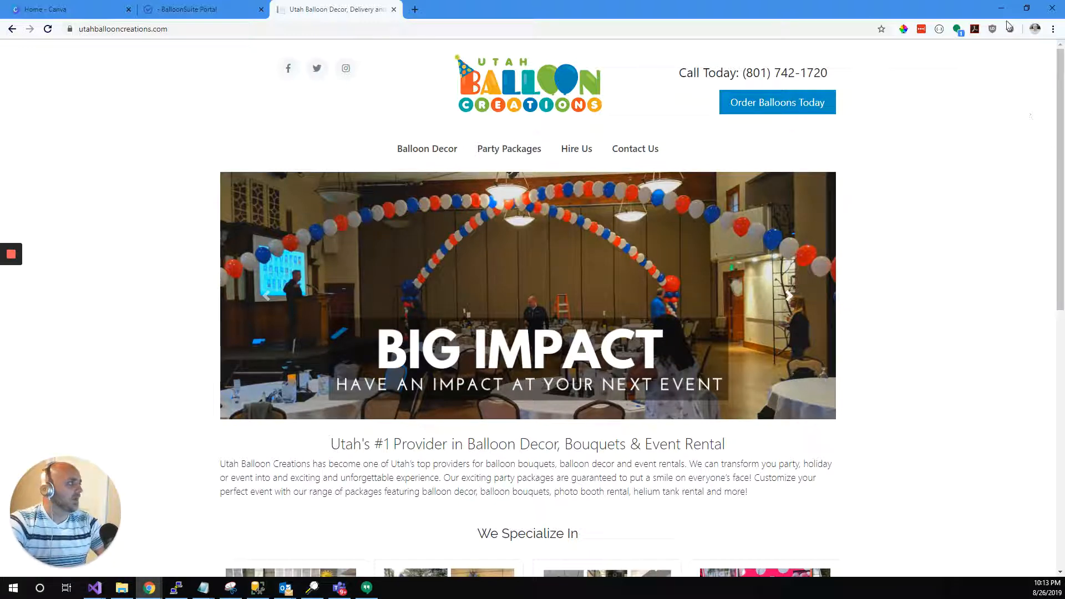
right_click(920, 182)
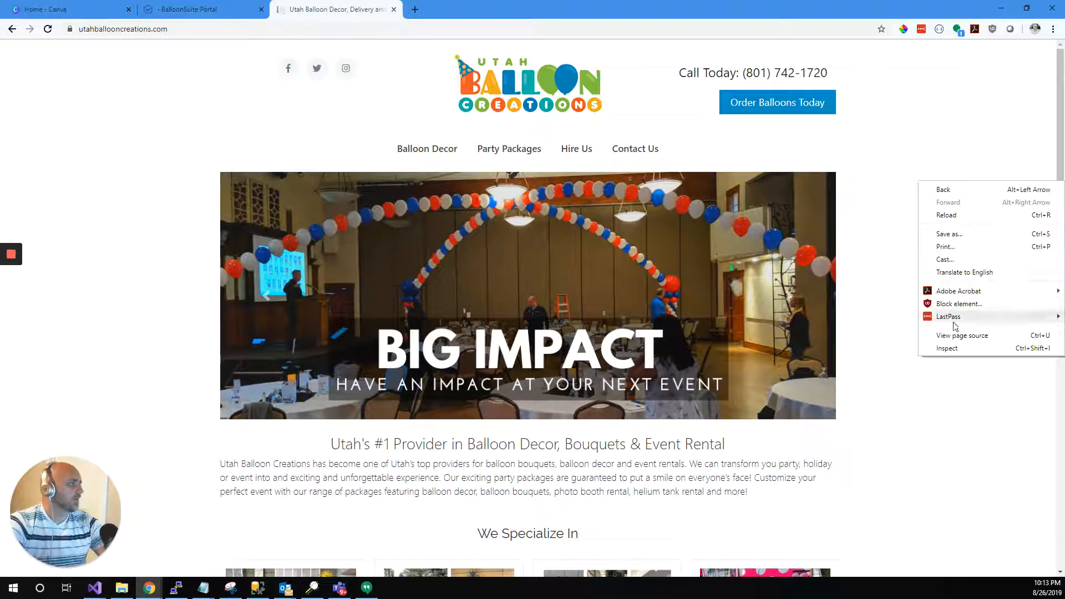
click(957, 351)
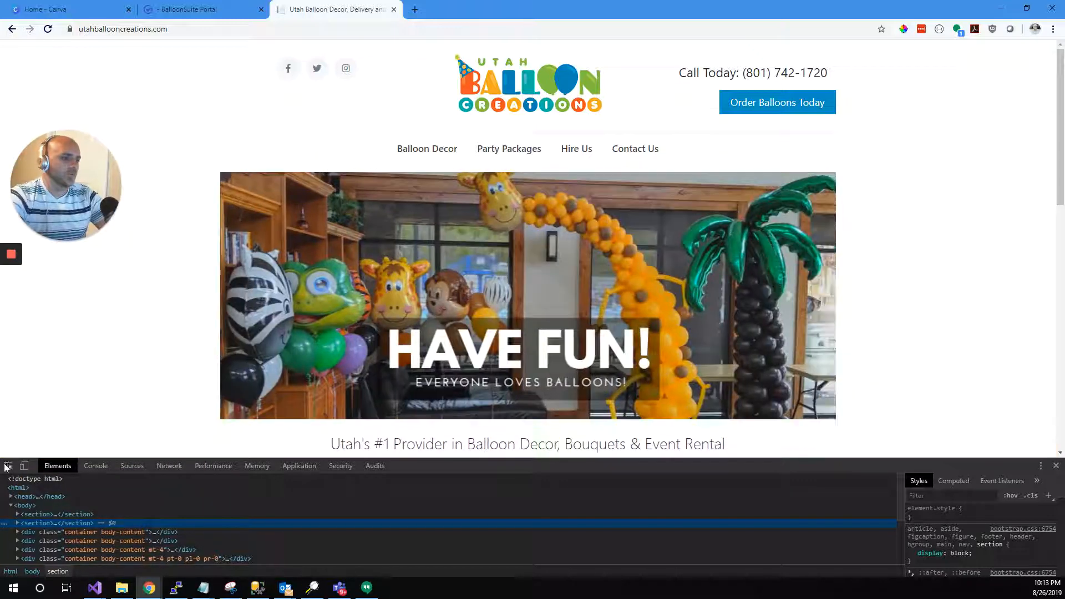
click(24, 466)
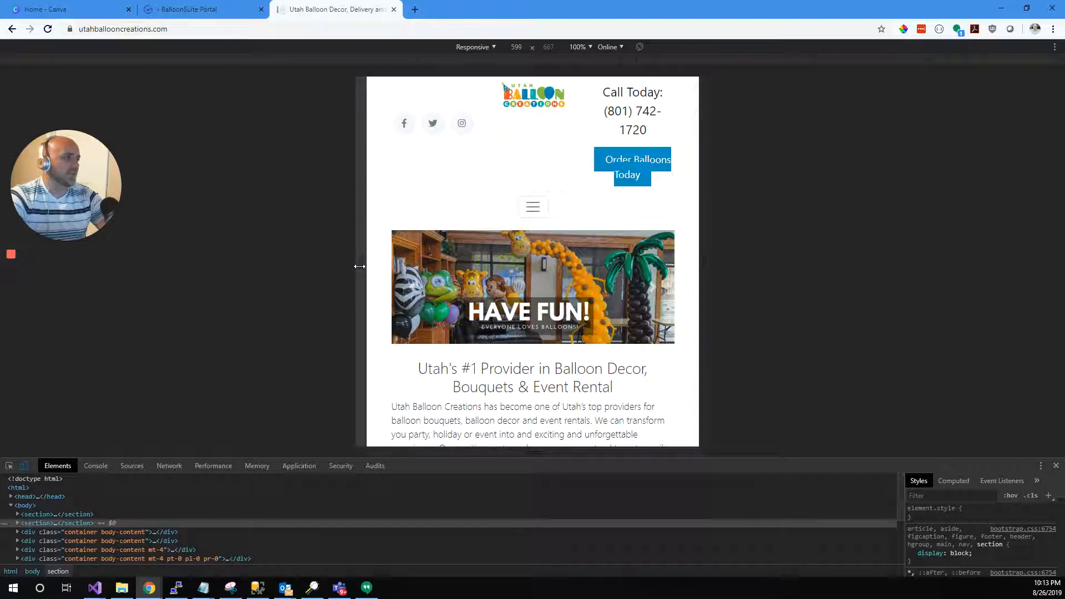
drag(356, 269, 411, 265)
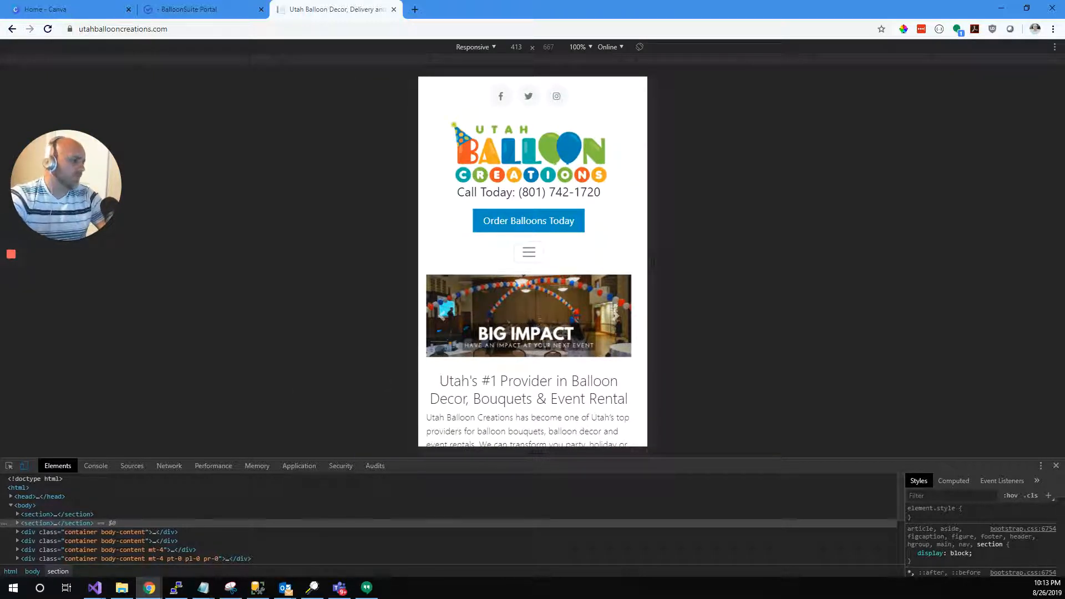
click(25, 465)
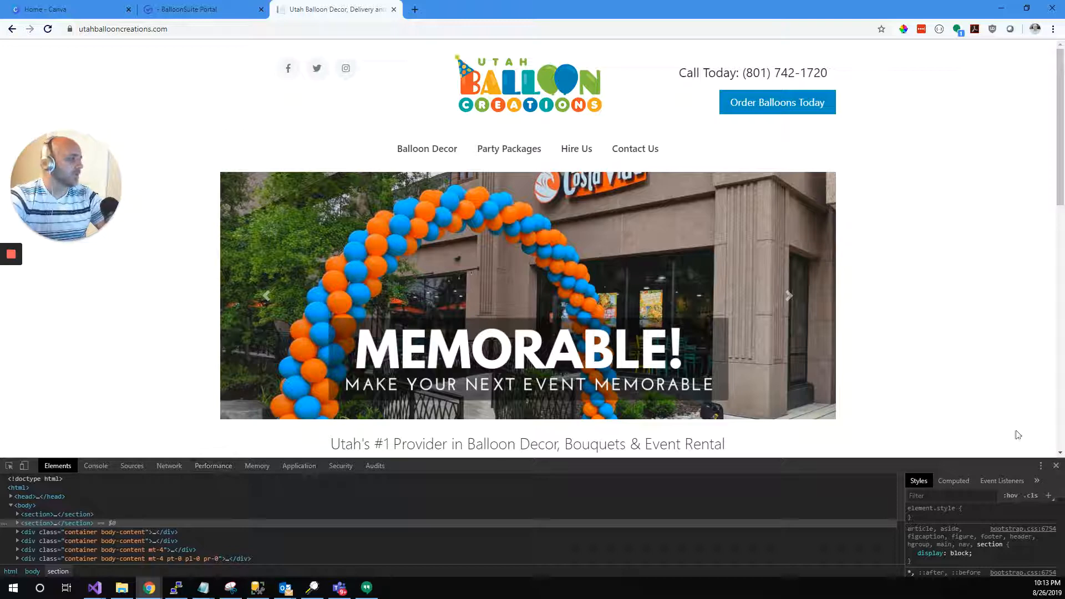
Step: Close the browser's developer tools, switch to Canva and create a custom design 1120 px wide and 720 px high
click(1055, 470)
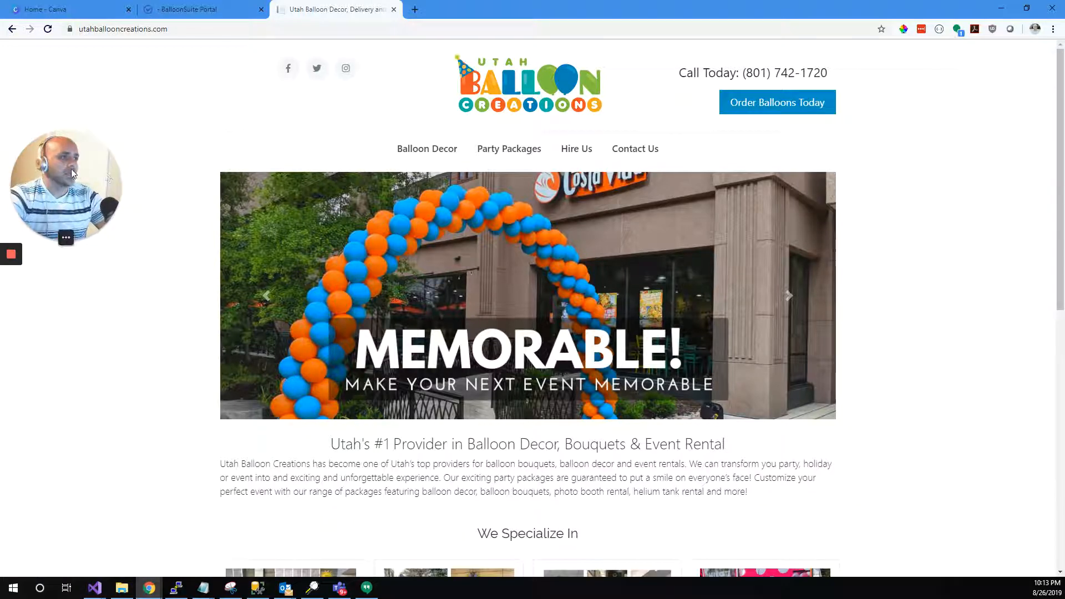
drag(33, 180, 32, 498)
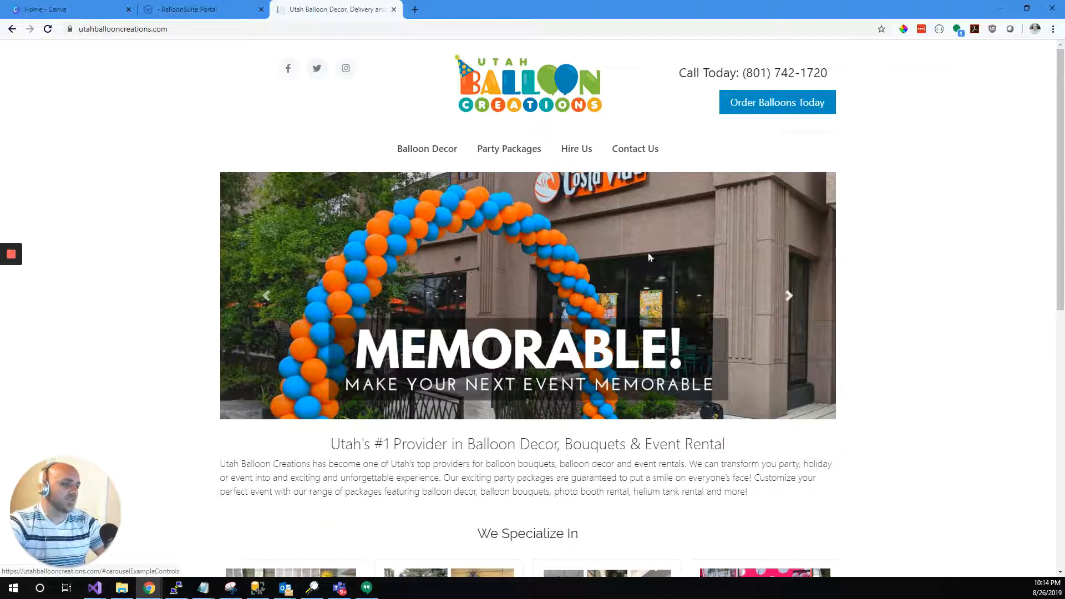
click(147, 15)
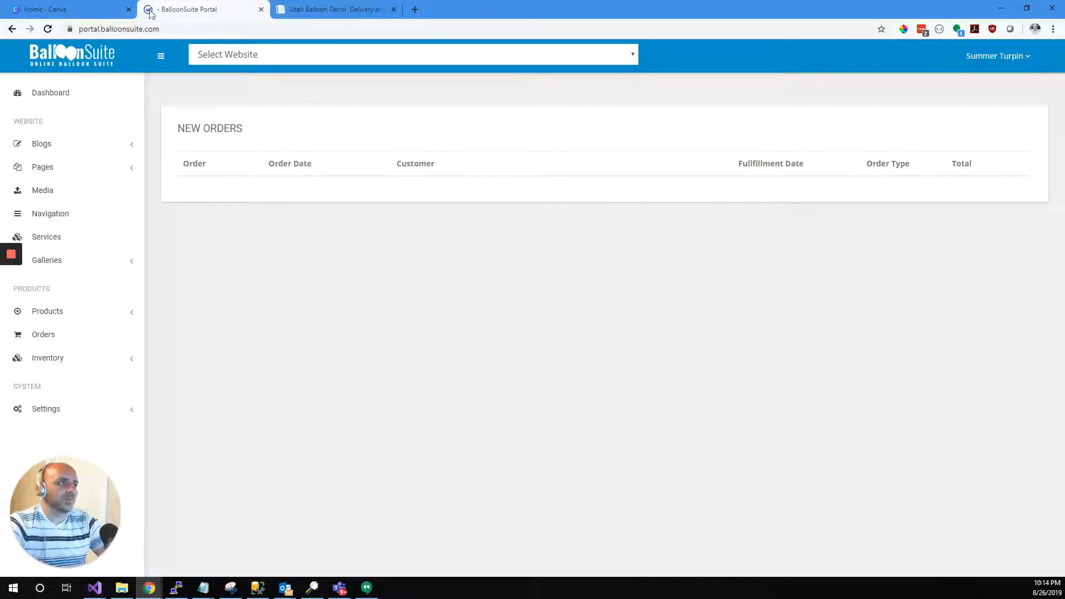
click(66, 10)
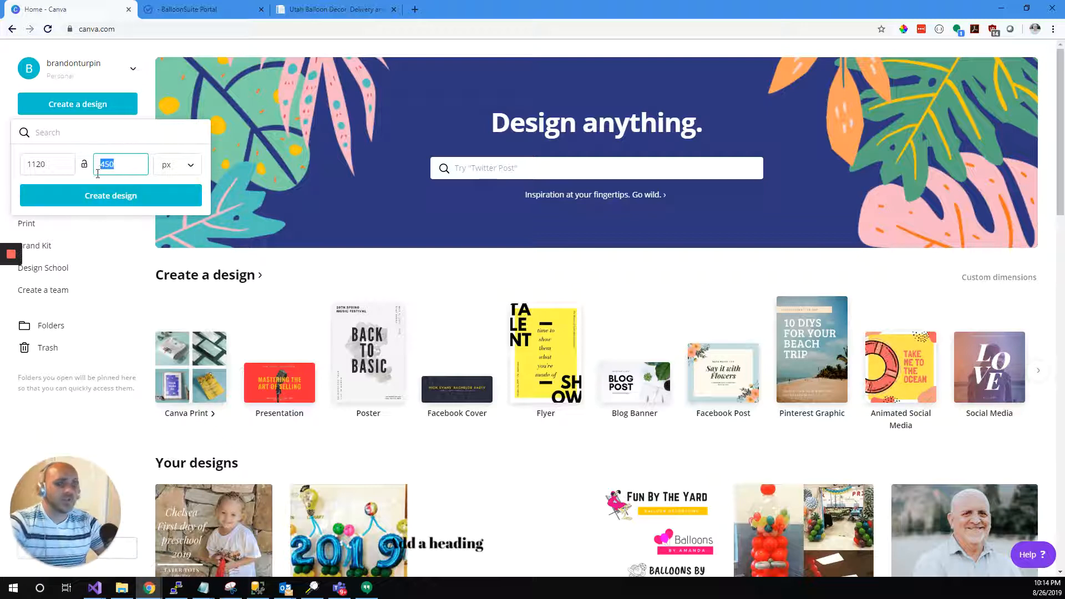
text(720)
click(107, 195)
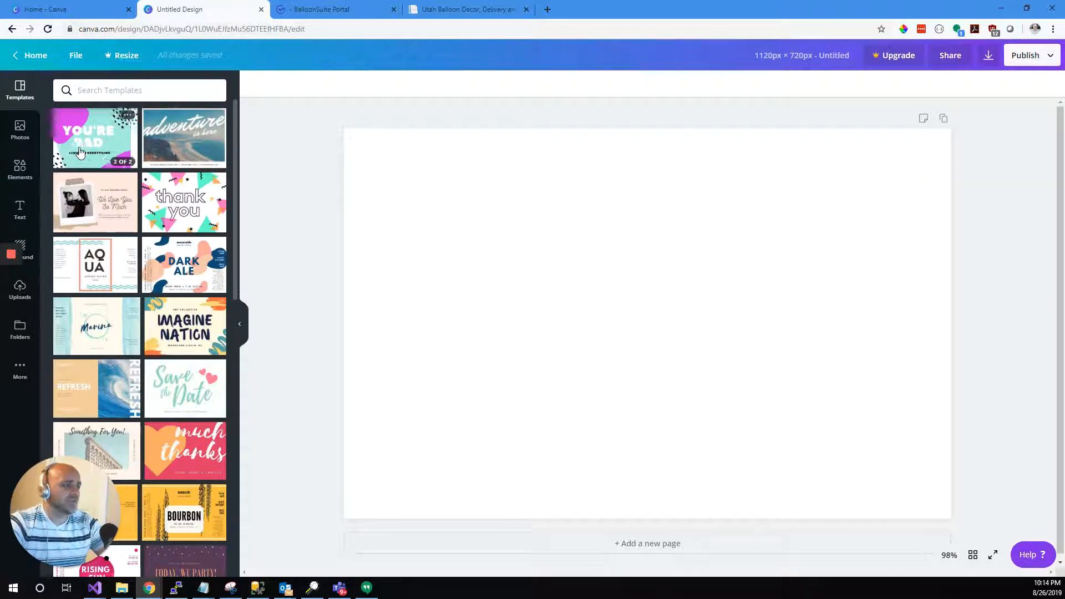
Step: Apply the orange REFRESH template to the page and try cropping its wave photo, cancelling the crop
scroll(166, 156, down, 1)
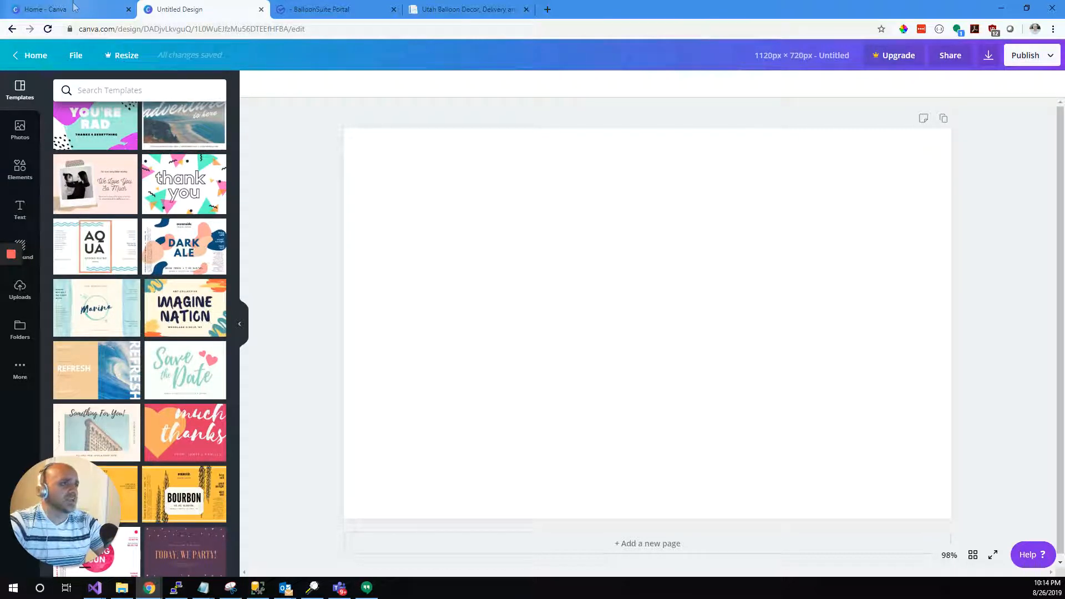
click(86, 366)
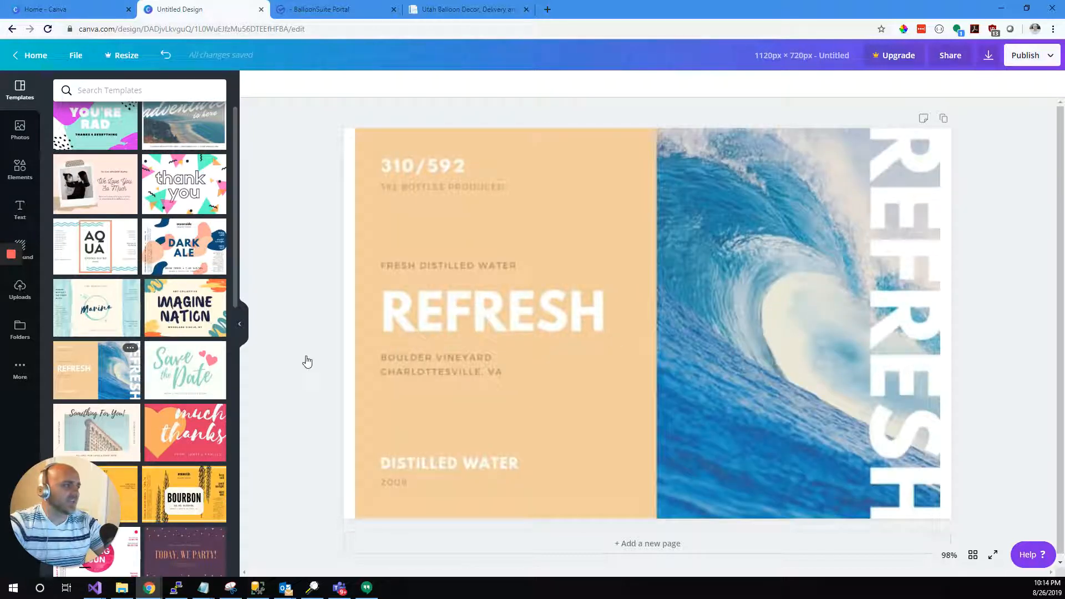
click(722, 274)
double_click(735, 265)
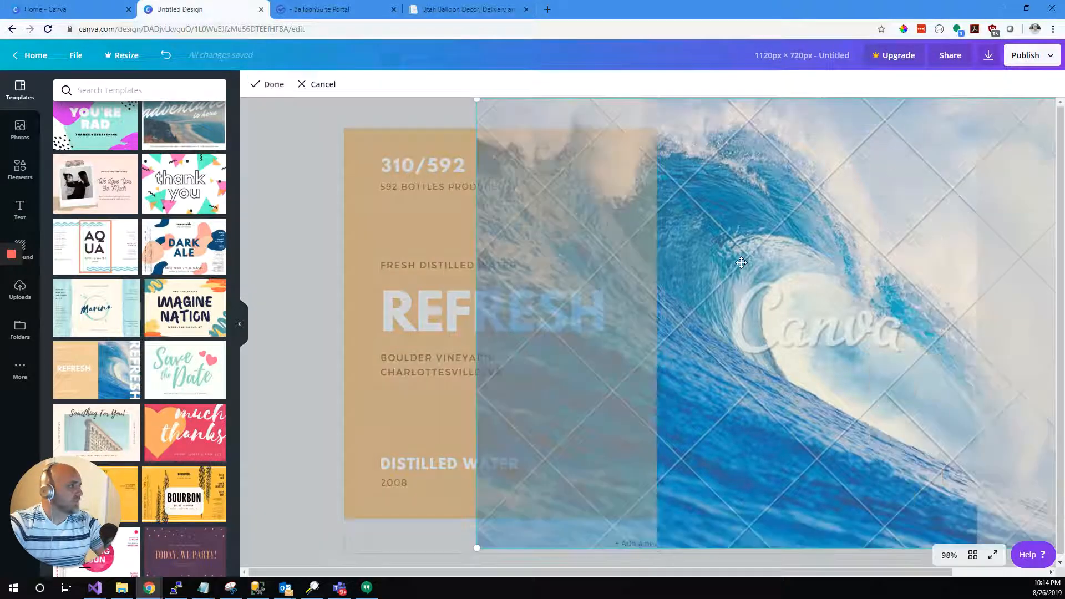
click(304, 84)
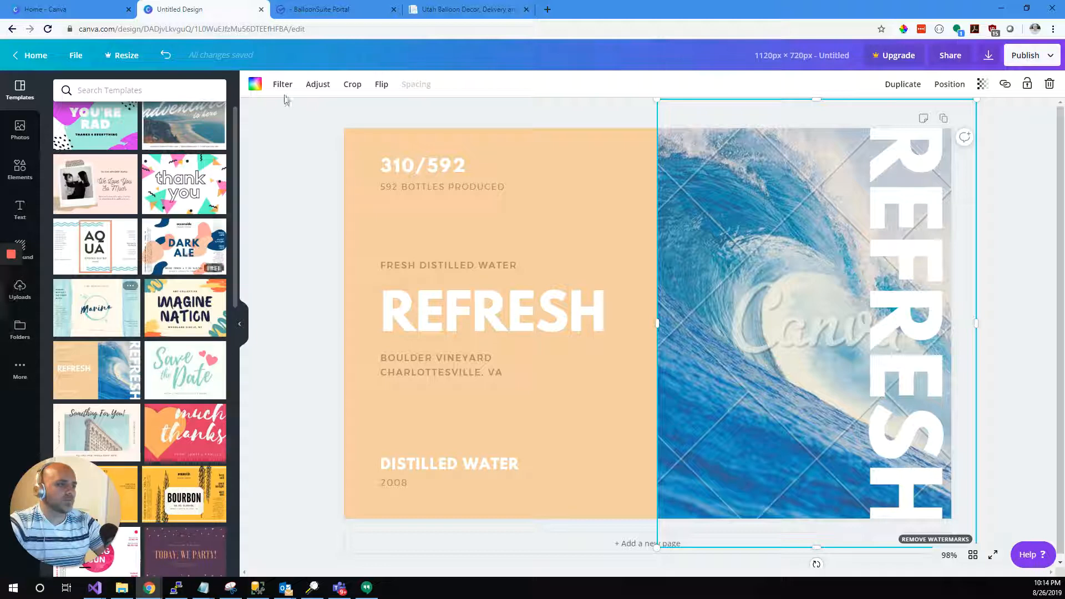
Step: Replace the template's wave photo with the uploaded photo of the black and gold balloon garland
drag(635, 10, 522, 19)
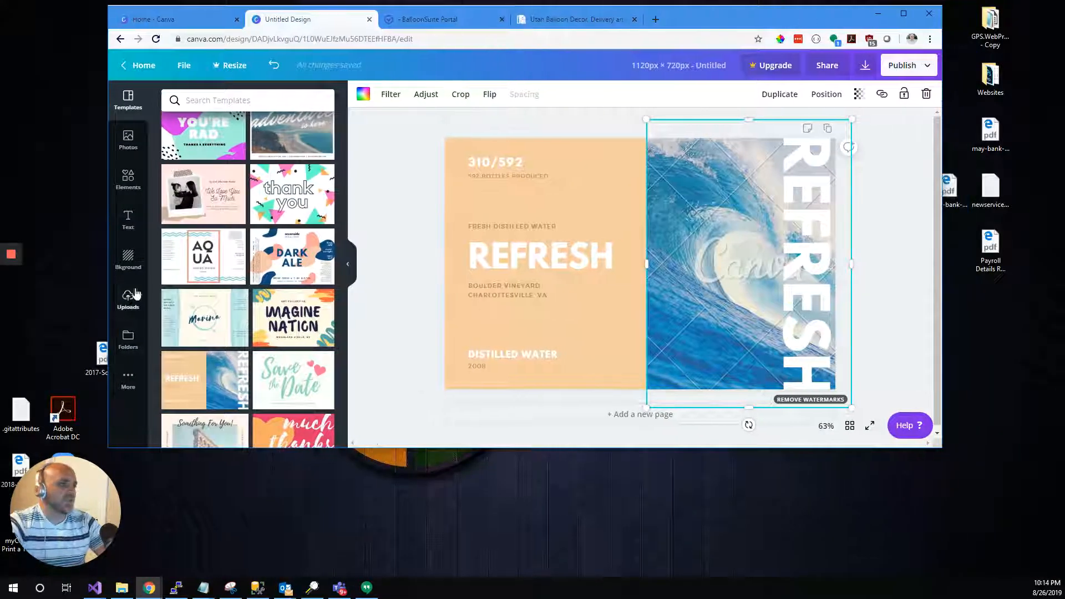
click(136, 294)
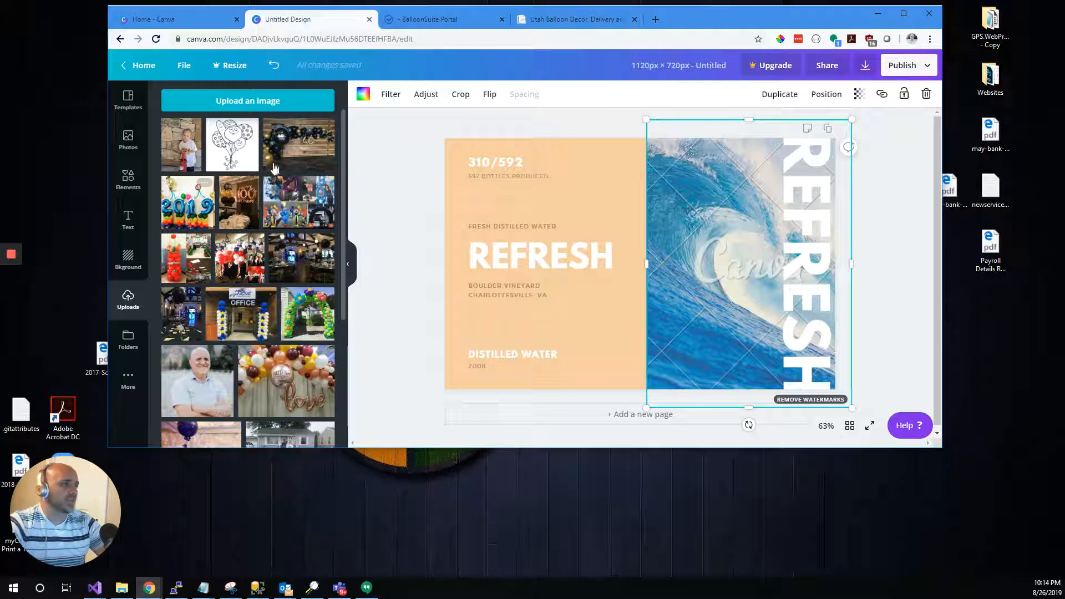
drag(299, 143, 704, 256)
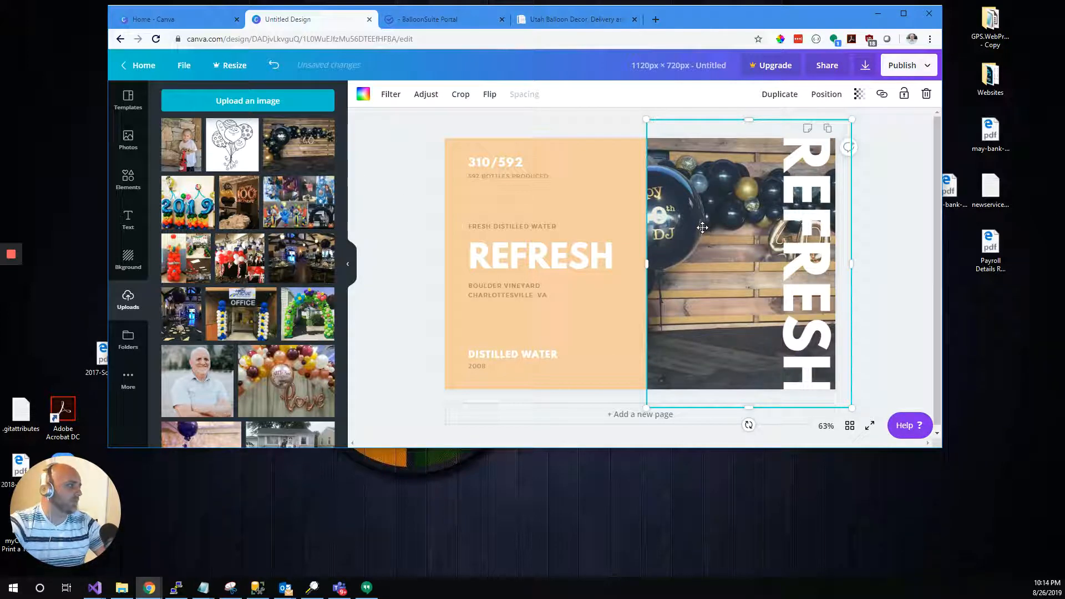
mouse_move(691, 15)
mouse_down()
mouse_move(696, 42)
mouse_move(683, 0)
mouse_up()
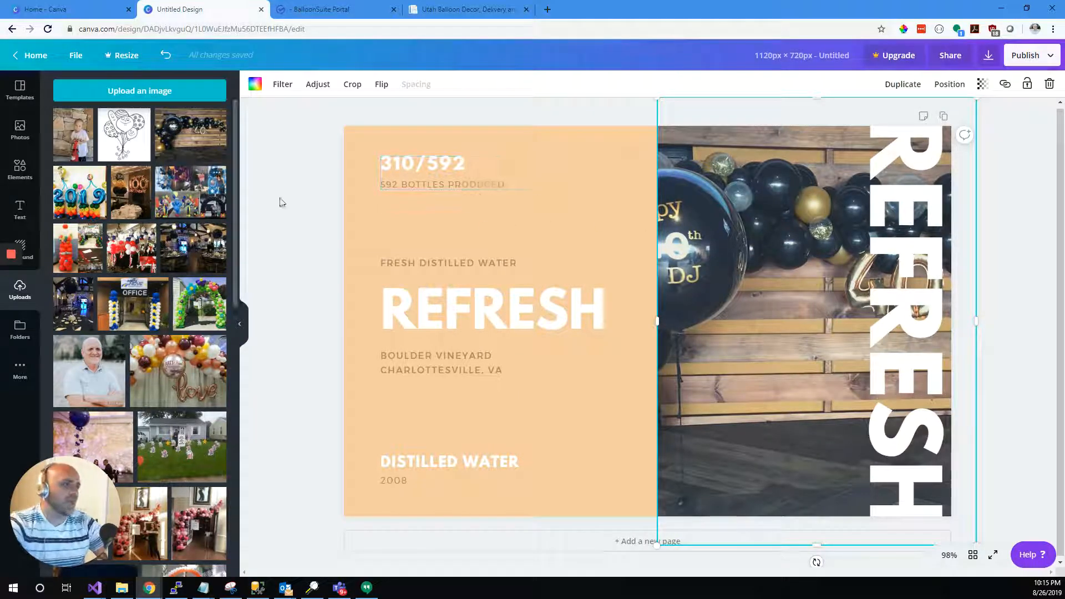
Step: Undo the photo replacement and the template, and delete all remaining elements so that the page is blank
key(ctrl+z)
key(ctrl+z)
key(ctrl+z)
key(ctrl+z)
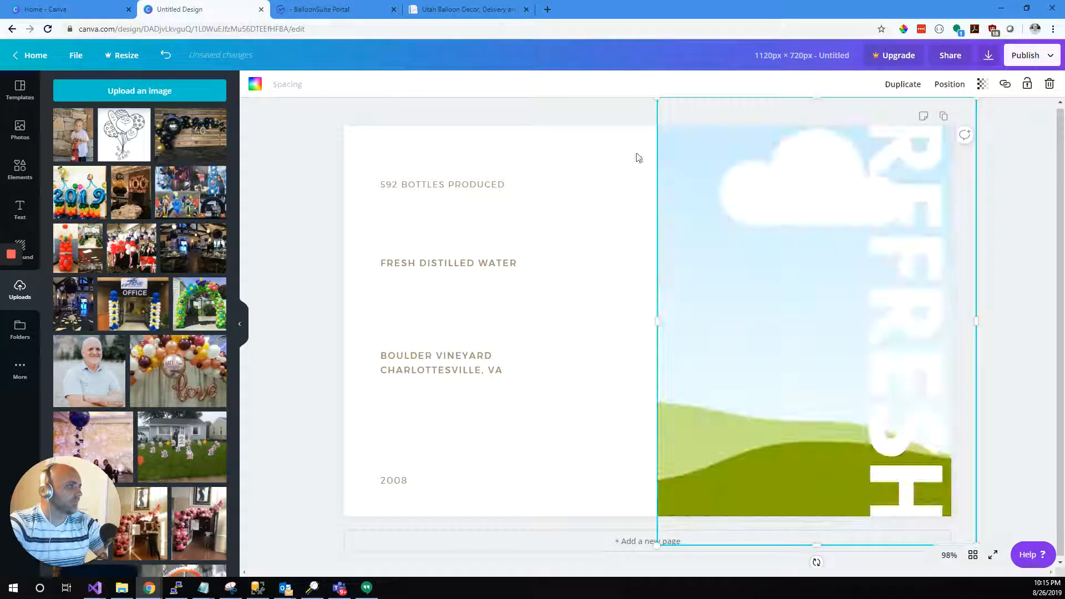
key(ctrl+z)
key(ctrl+z)
key(ctrl+z)
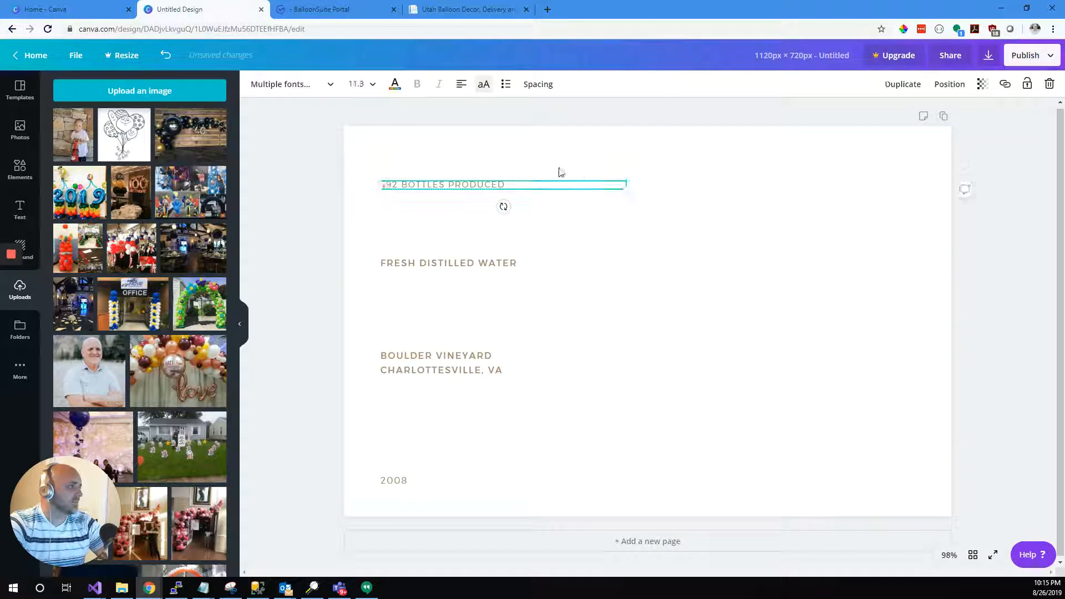
drag(312, 128, 958, 516)
key(Delete)
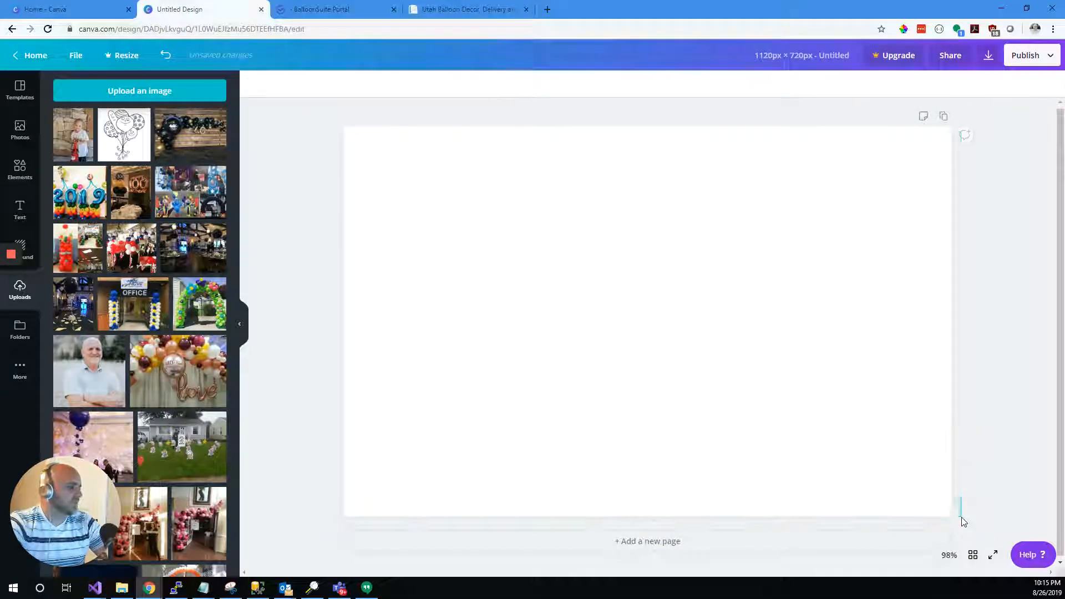
Step: Try the two-column grid on the blank page, undo it and add the grid with three vertical columns
click(17, 173)
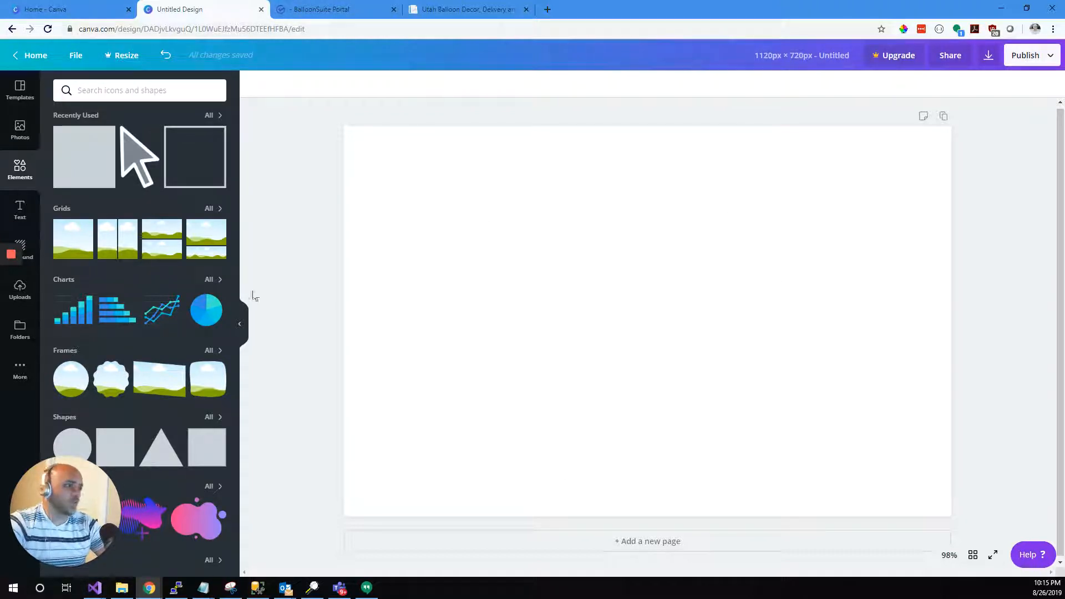
click(215, 210)
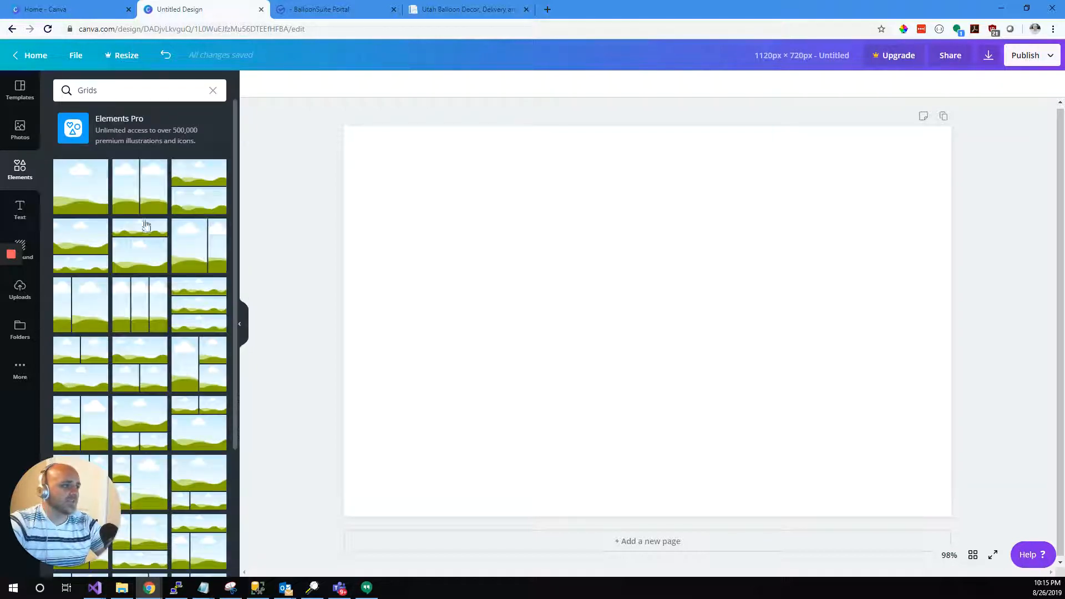
click(127, 193)
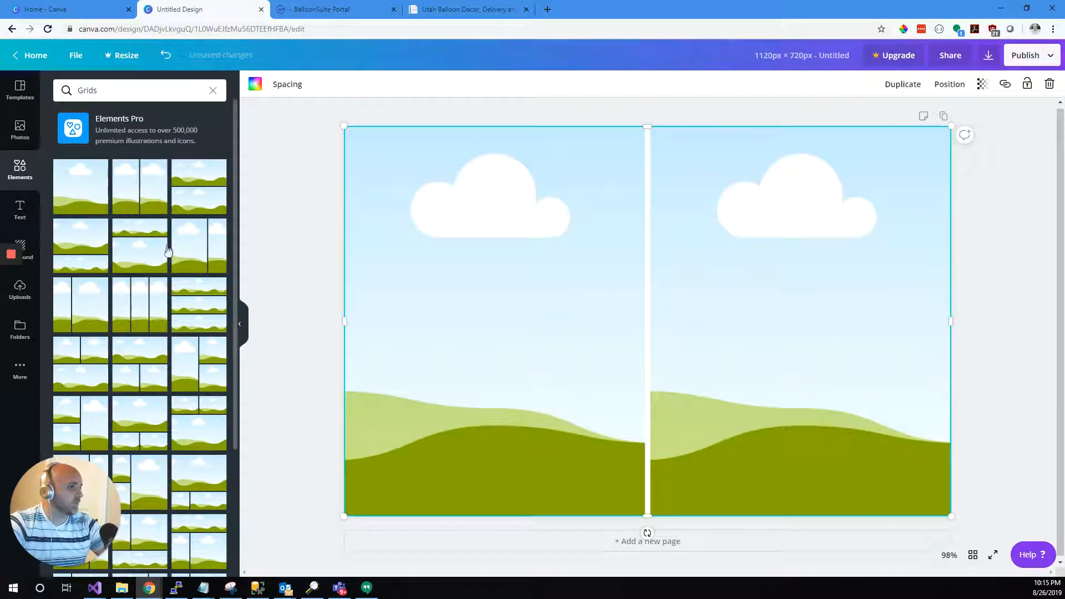
click(150, 312)
key(ctrl+z)
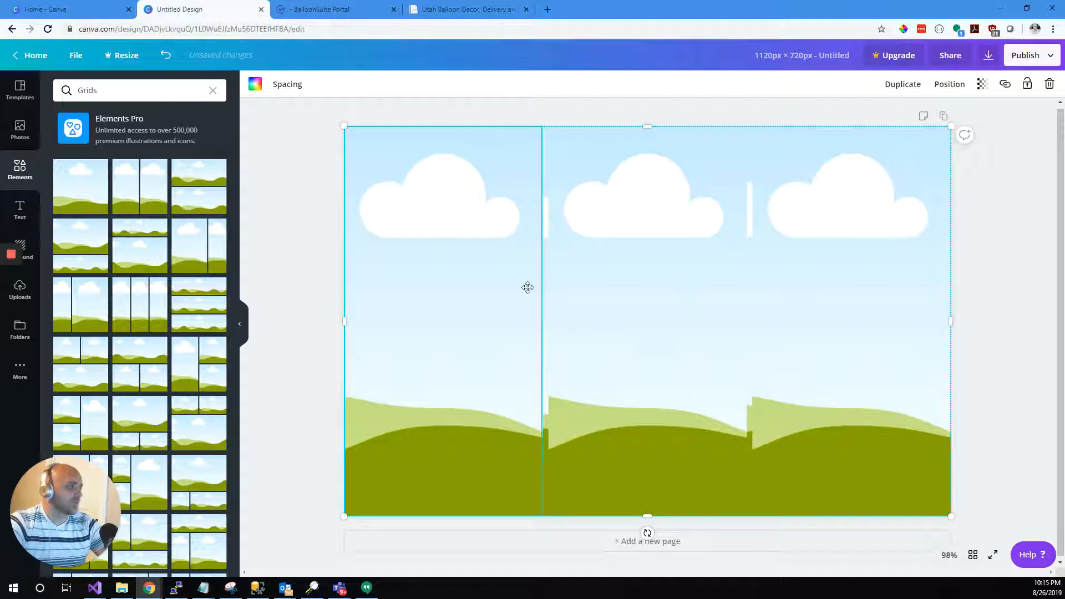
key(ctrl+z)
click(139, 303)
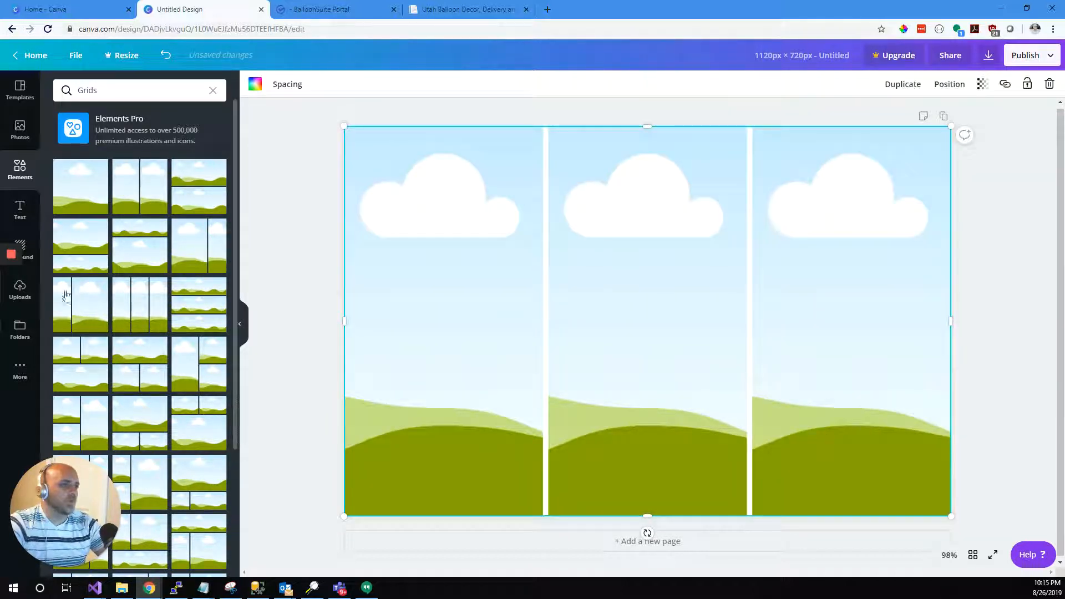
Step: Fill the three grid columns with the uploaded photos of the blue and peach balloons in front of the wooden doors
double_click(658, 12)
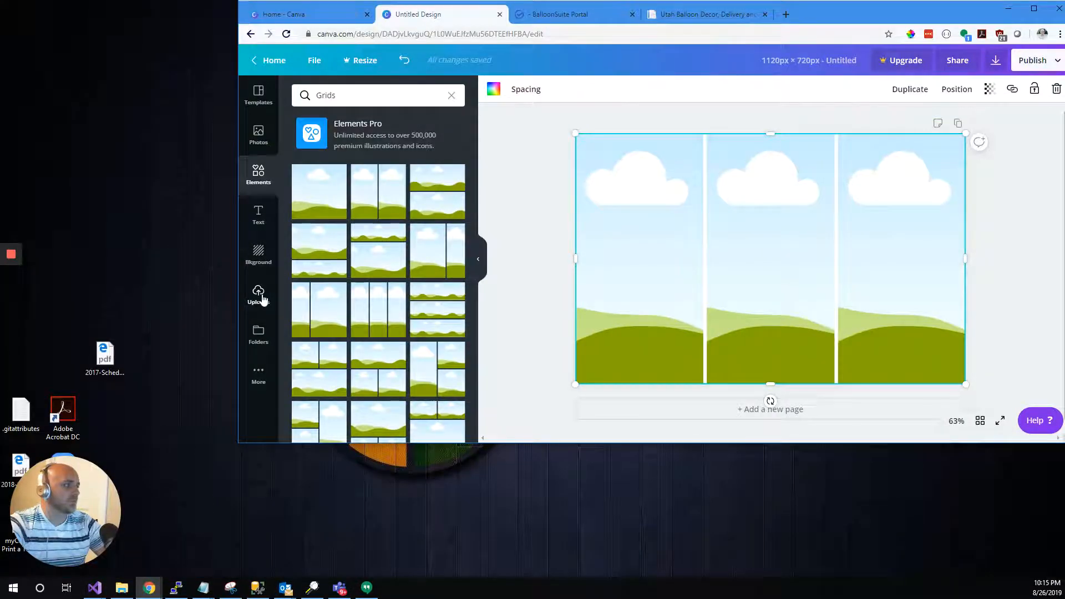
click(261, 296)
scroll(370, 311, down, 10)
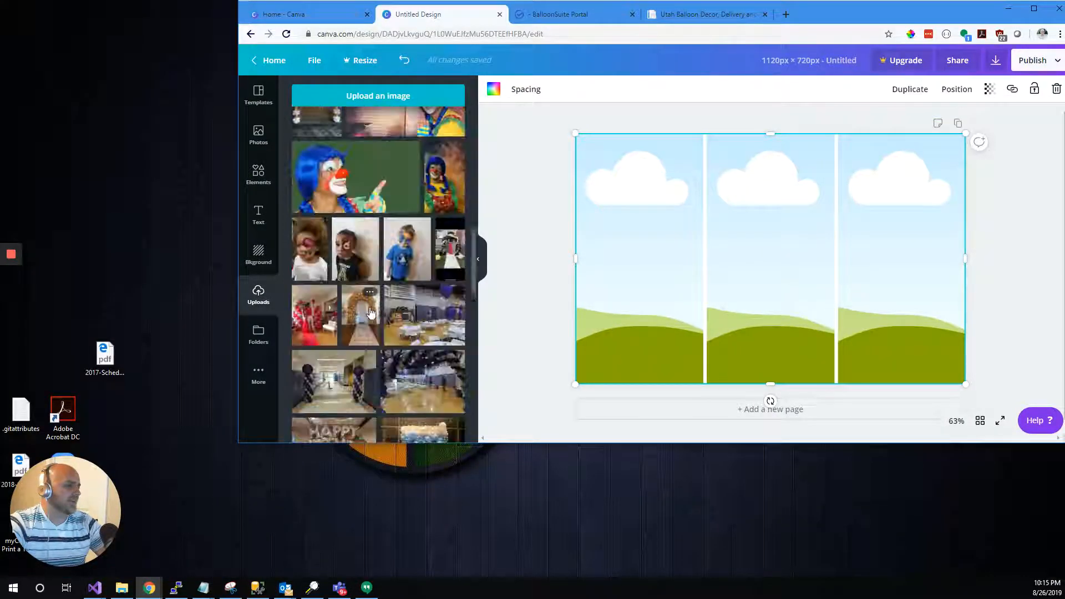
scroll(369, 311, down, 10)
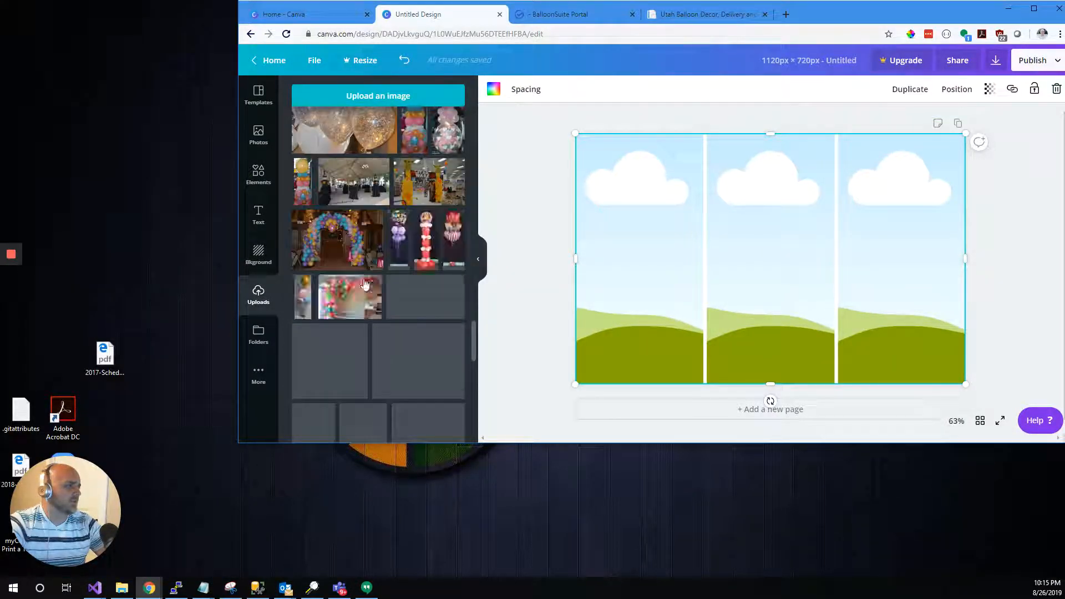
scroll(349, 265, up, 5)
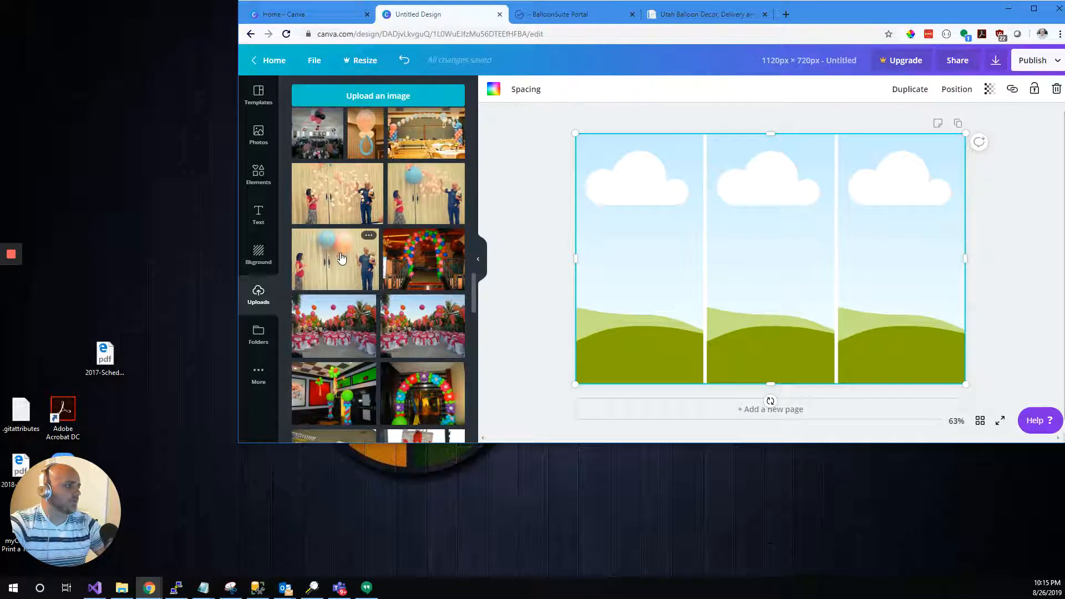
drag(352, 266, 639, 261)
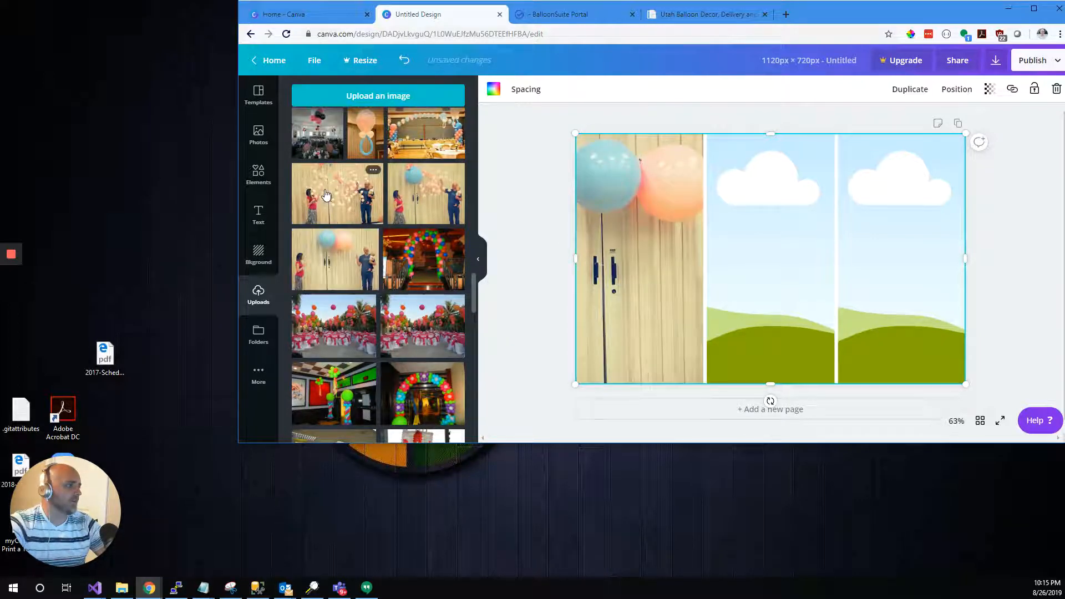
drag(333, 195, 776, 220)
drag(426, 193, 904, 228)
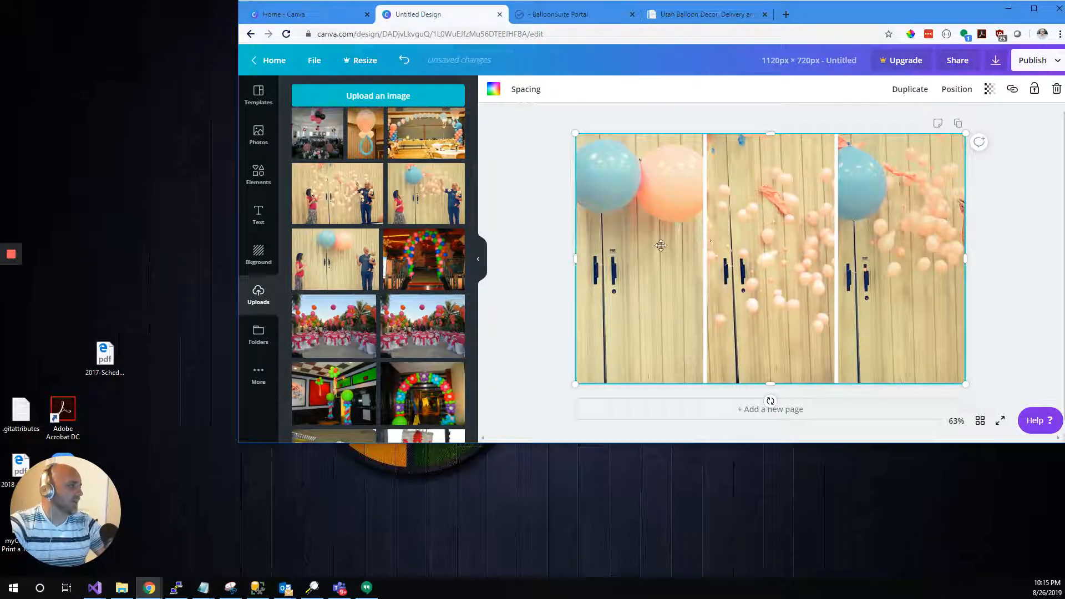
Step: Try repositioning the photo in the first grid column, cancel the crop, and delete that photo and the whole grid
double_click(661, 245)
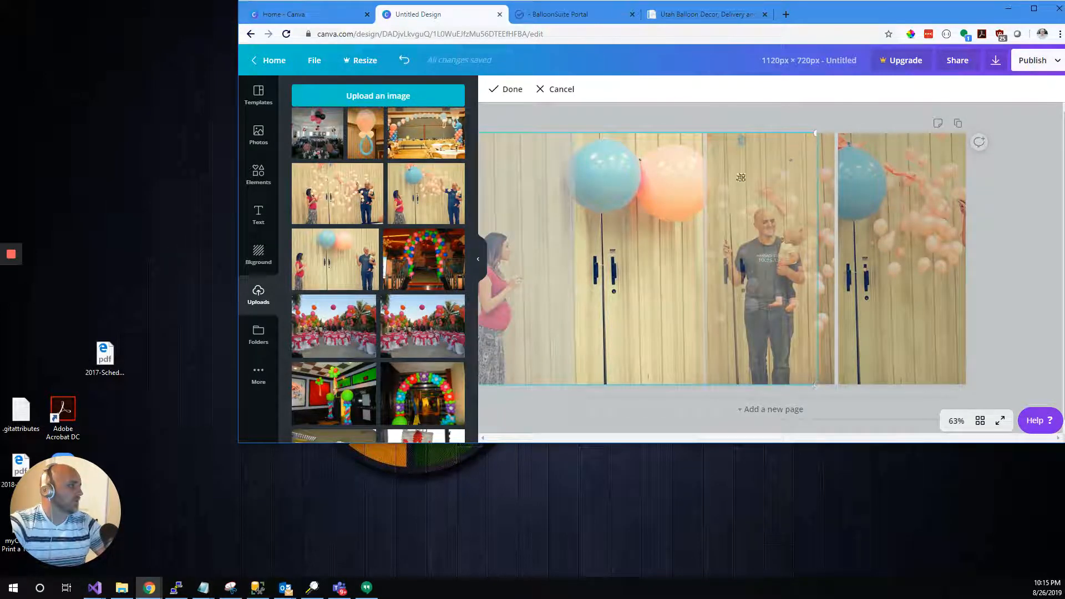
mouse_move(741, 177)
mouse_down()
mouse_move(772, 176)
mouse_move(744, 166)
mouse_up()
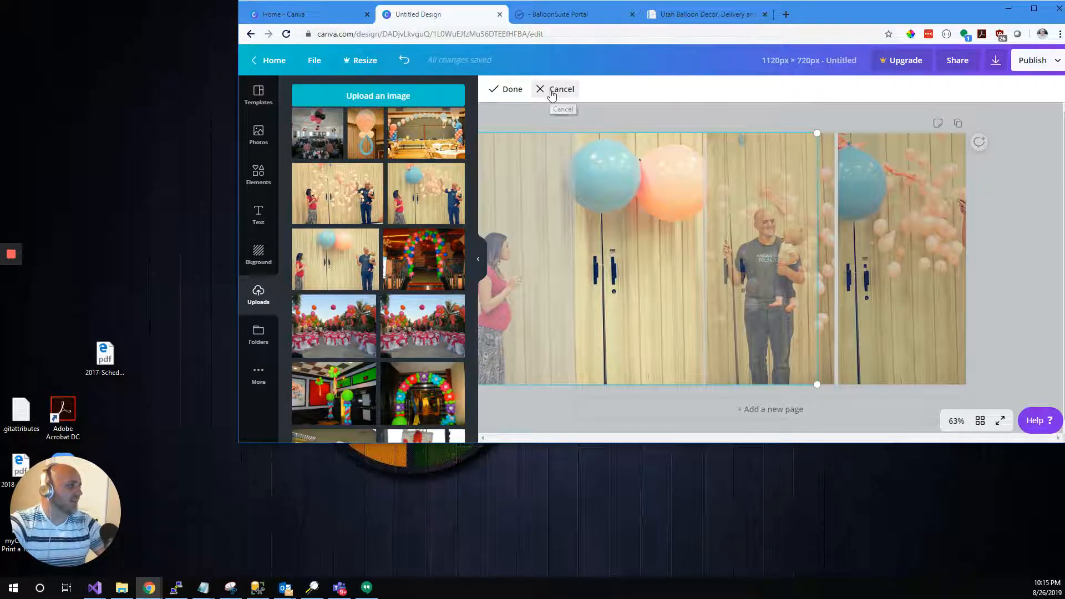
click(552, 91)
key(Delete)
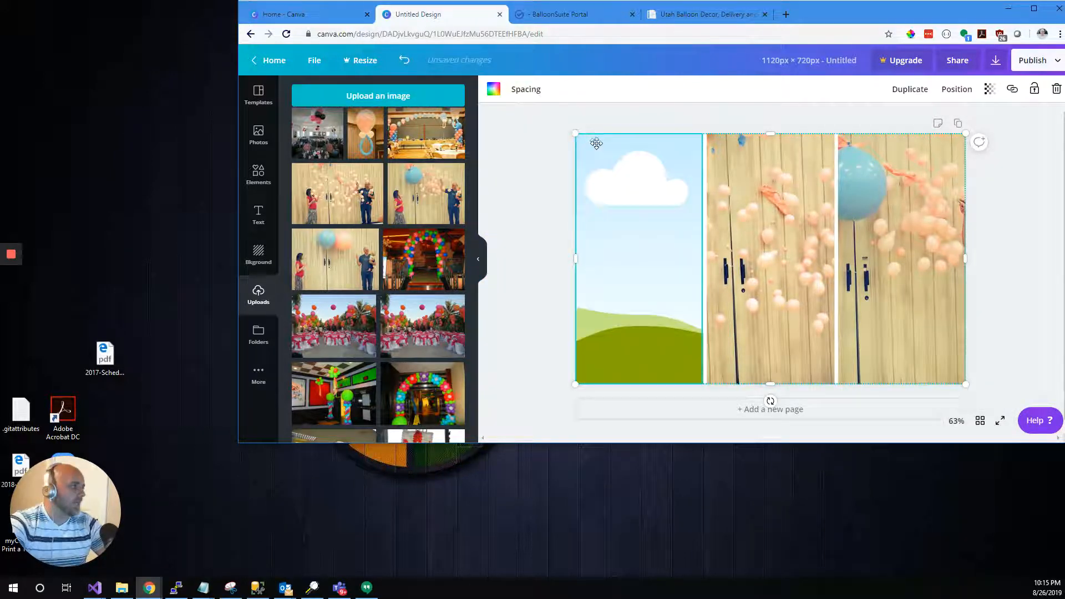
key(Delete)
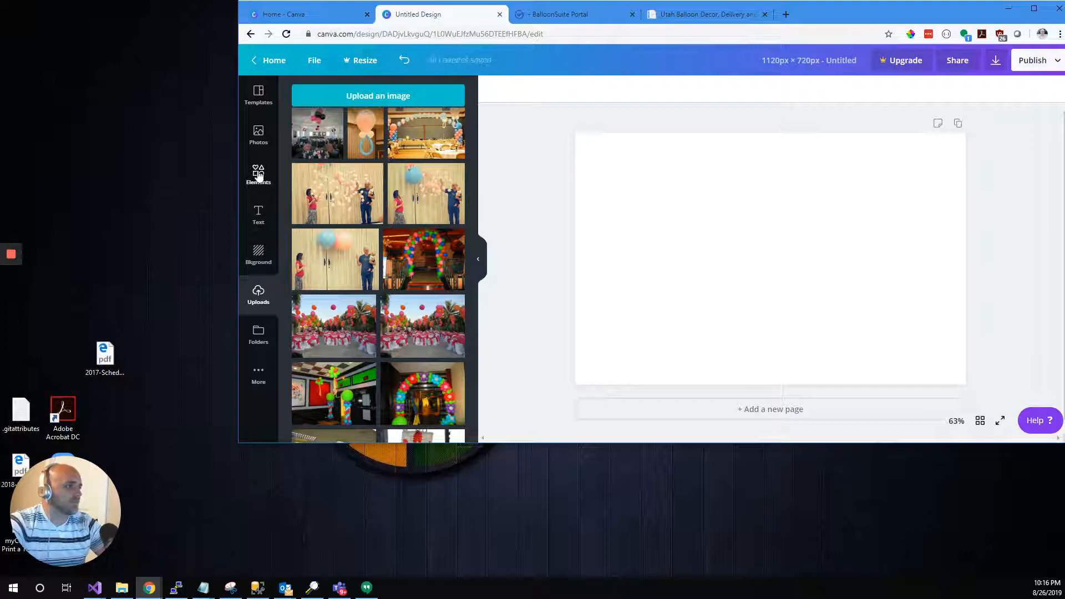
Step: Add a single-photo grid that fills the blank page and bring up the uploaded images
click(258, 174)
click(308, 190)
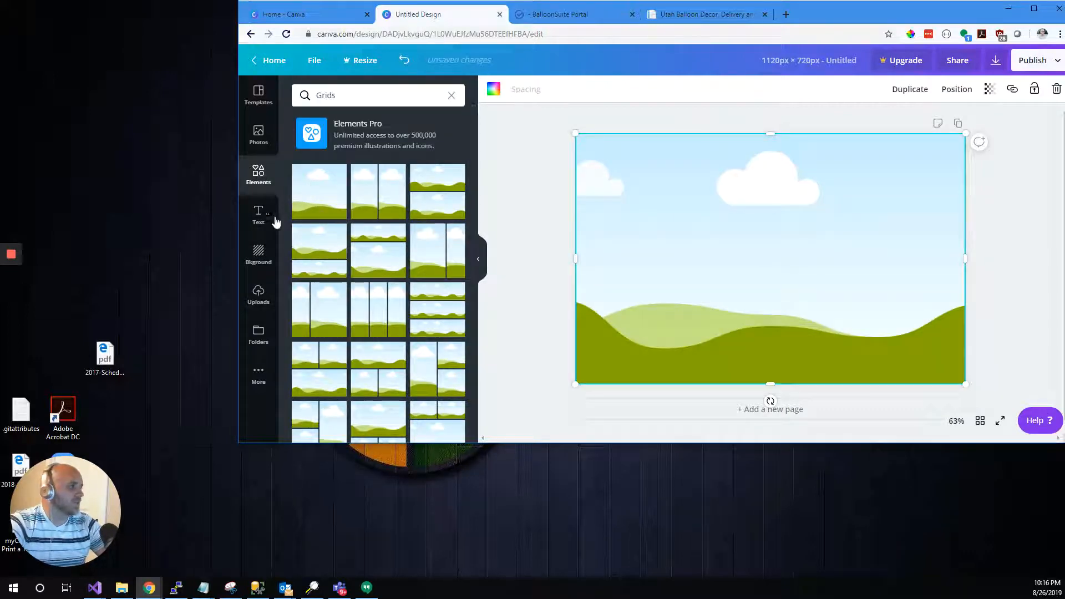
click(264, 300)
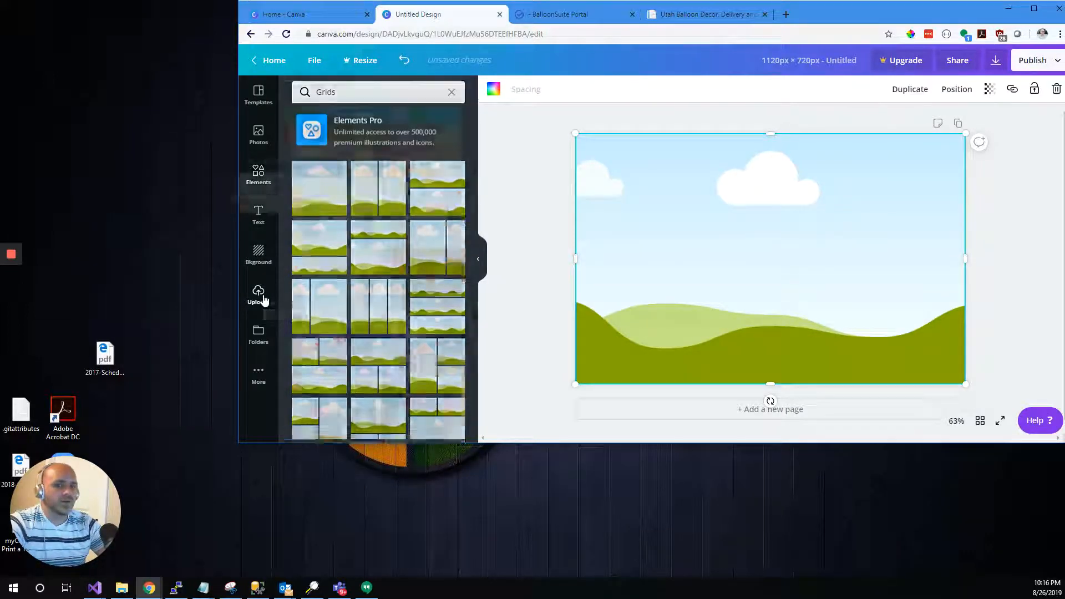
Step: Upload AdobeStock_187457806.jpg from the 1200px folder in Saved Pictures and fill the full-page grid with it
click(121, 587)
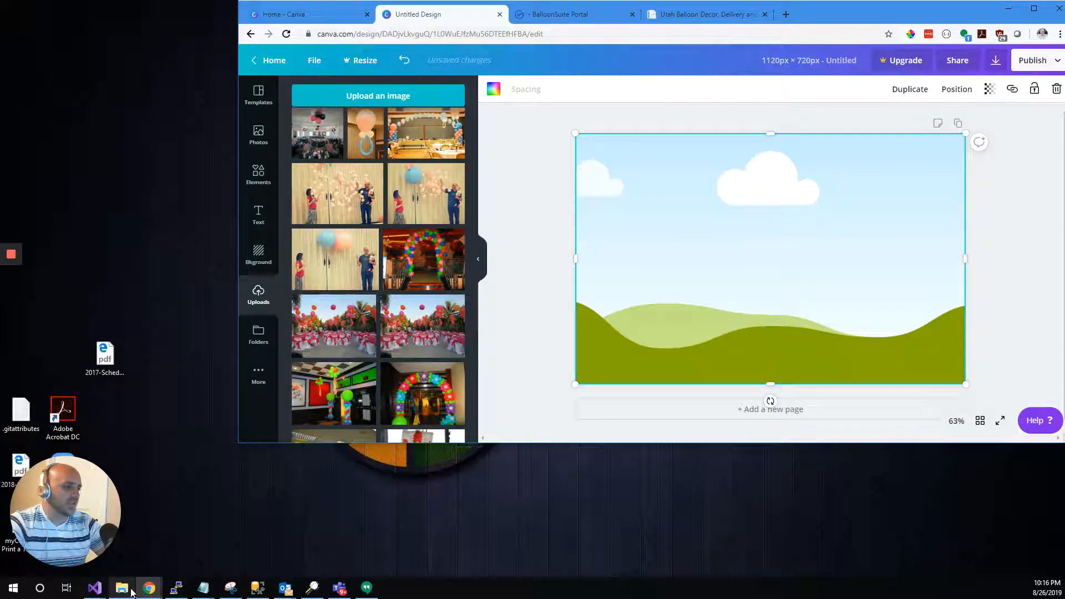
drag(528, 95, 249, 235)
double_click(231, 363)
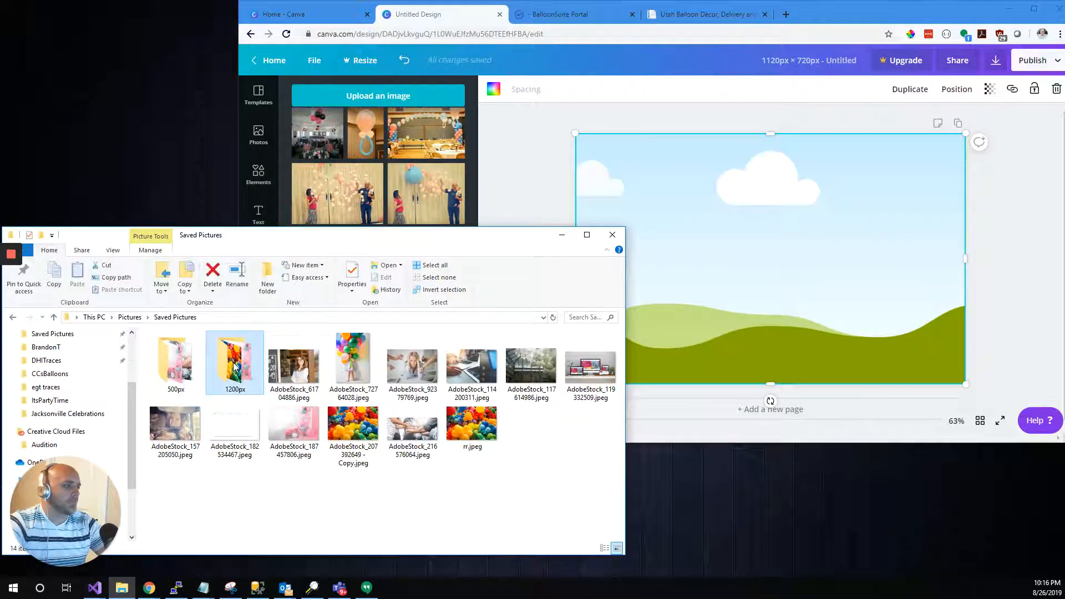
drag(175, 355, 352, 165)
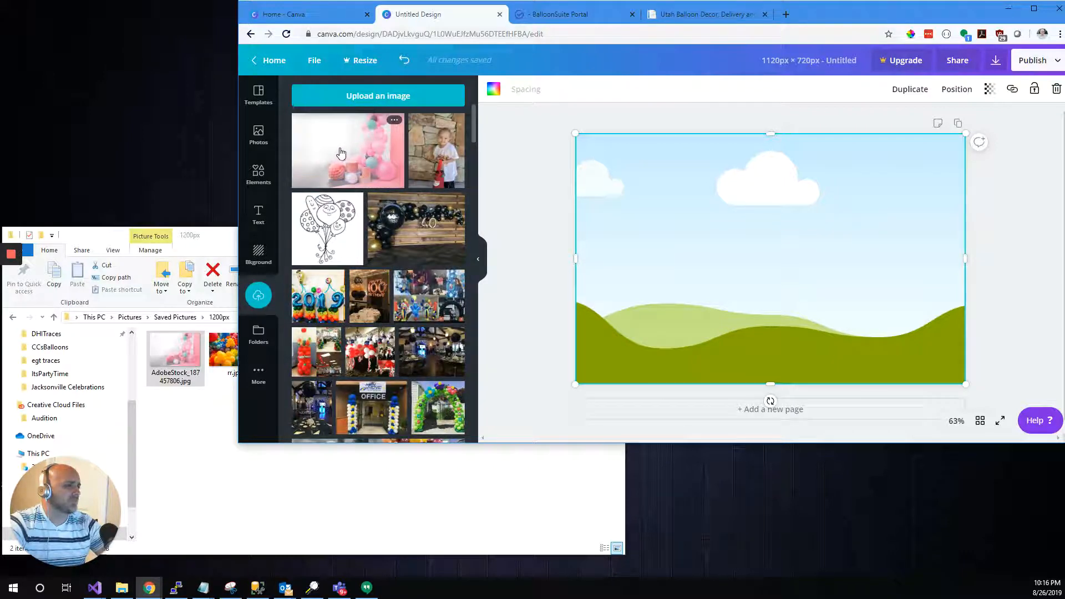
drag(341, 153, 685, 295)
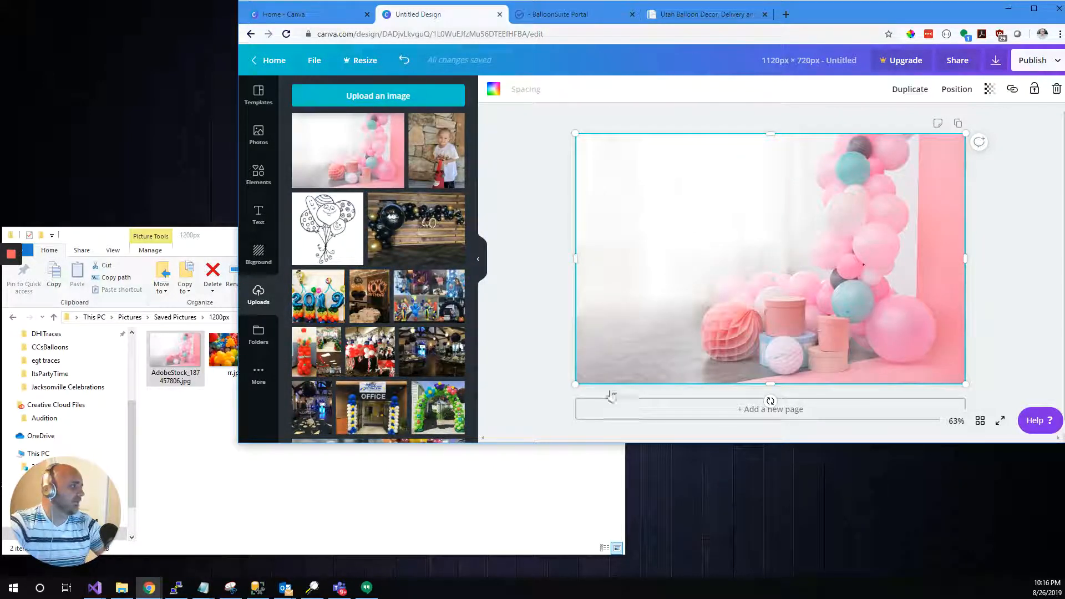
Step: Enlarge the browser window, download the pink balloon banner as a PNG and dismiss the Pro trial offer
drag(842, 9, 632, 8)
drag(859, 444, 1062, 577)
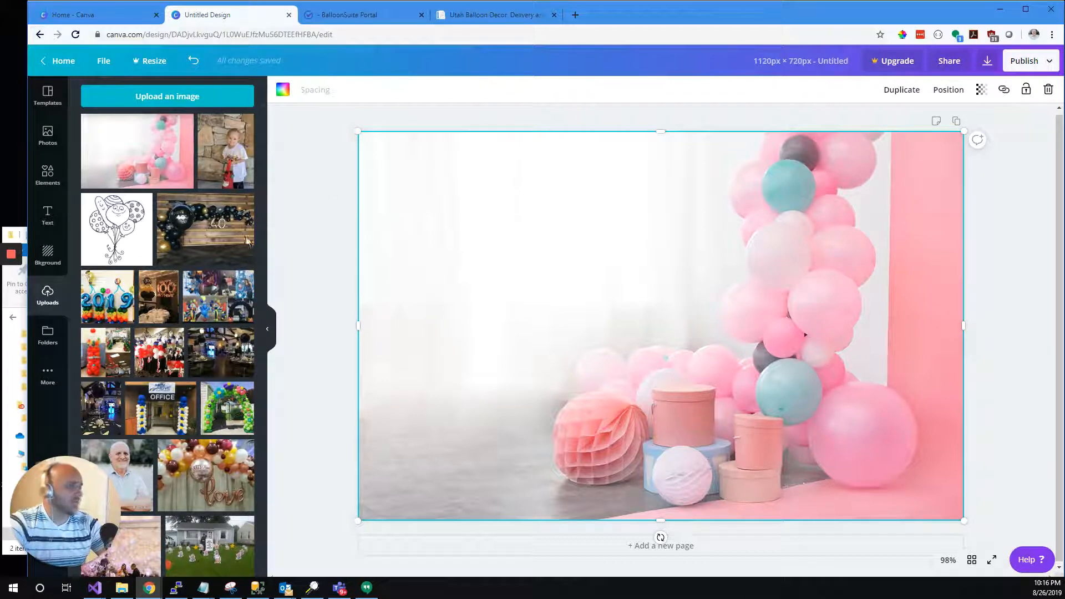
click(988, 63)
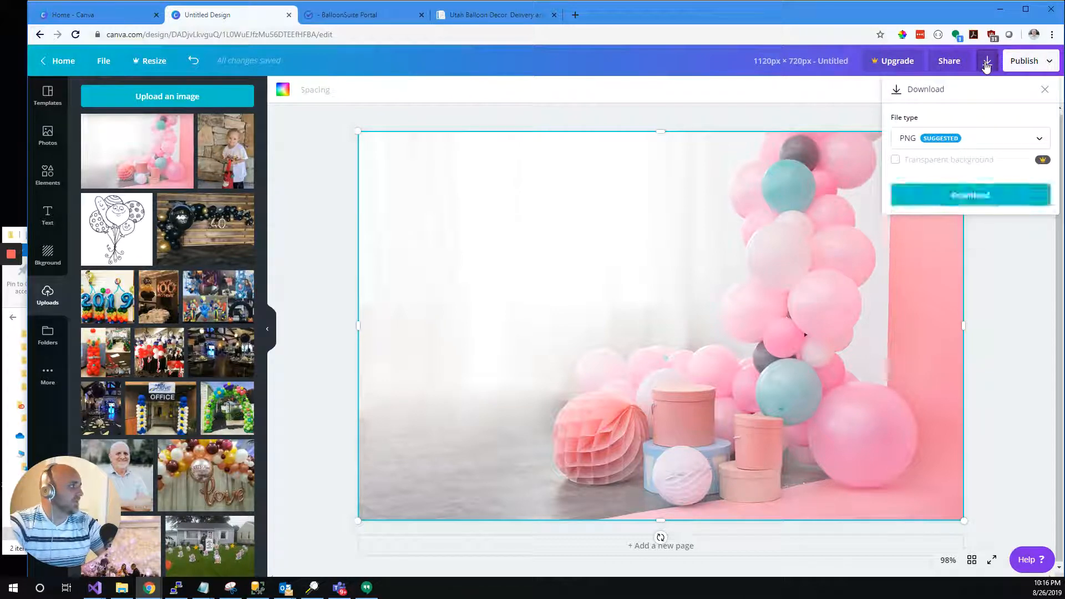
click(950, 197)
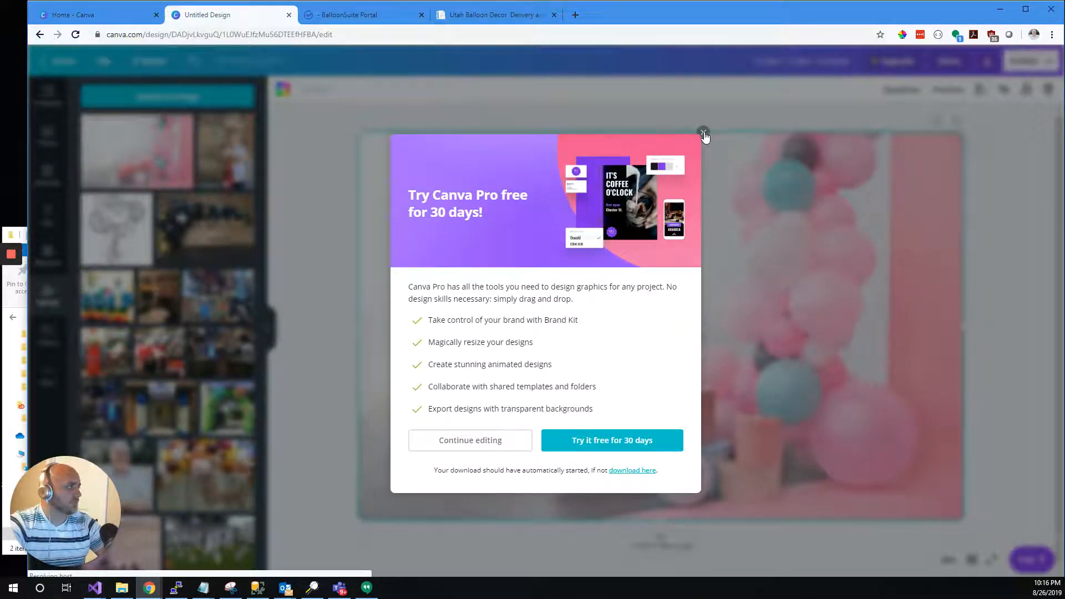
click(704, 133)
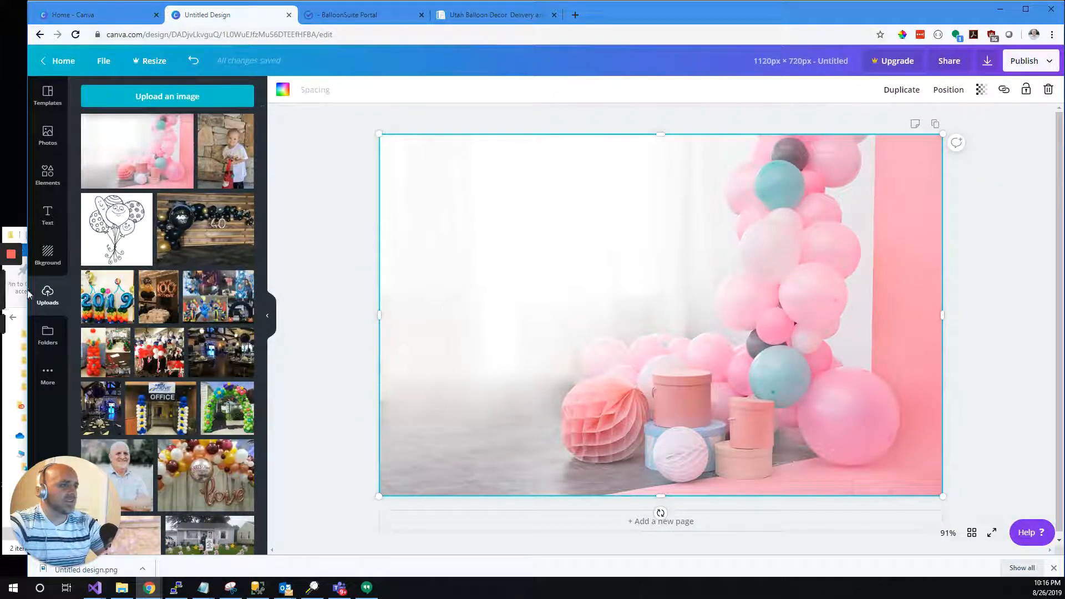
Step: Upload rr.jpg from the 1200px folder and replace the grid's photo with it
click(10, 381)
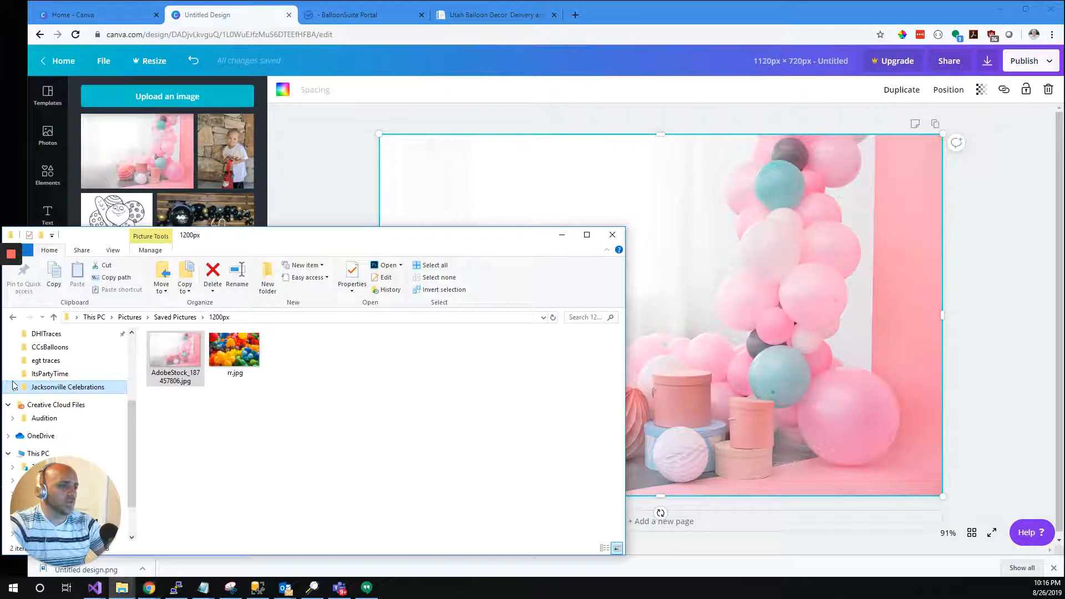
drag(228, 352, 167, 188)
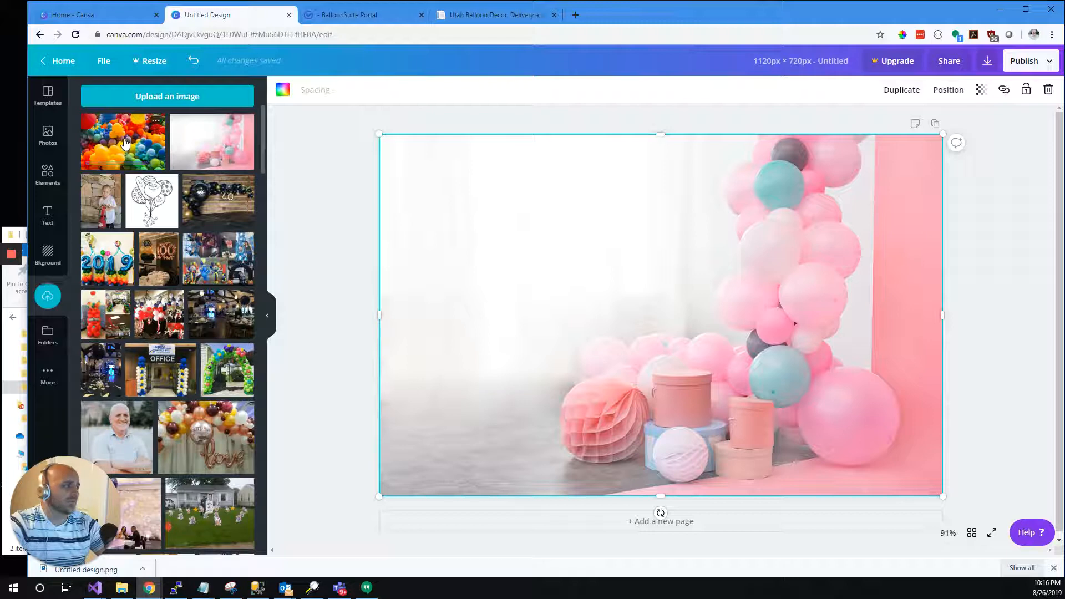
drag(125, 143, 558, 278)
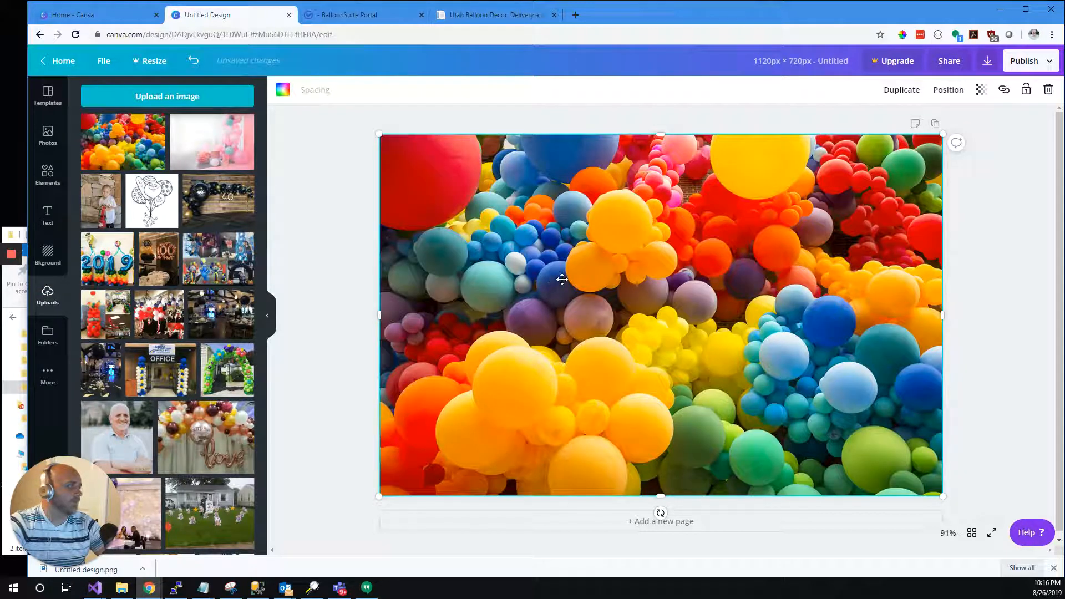
double_click(562, 280)
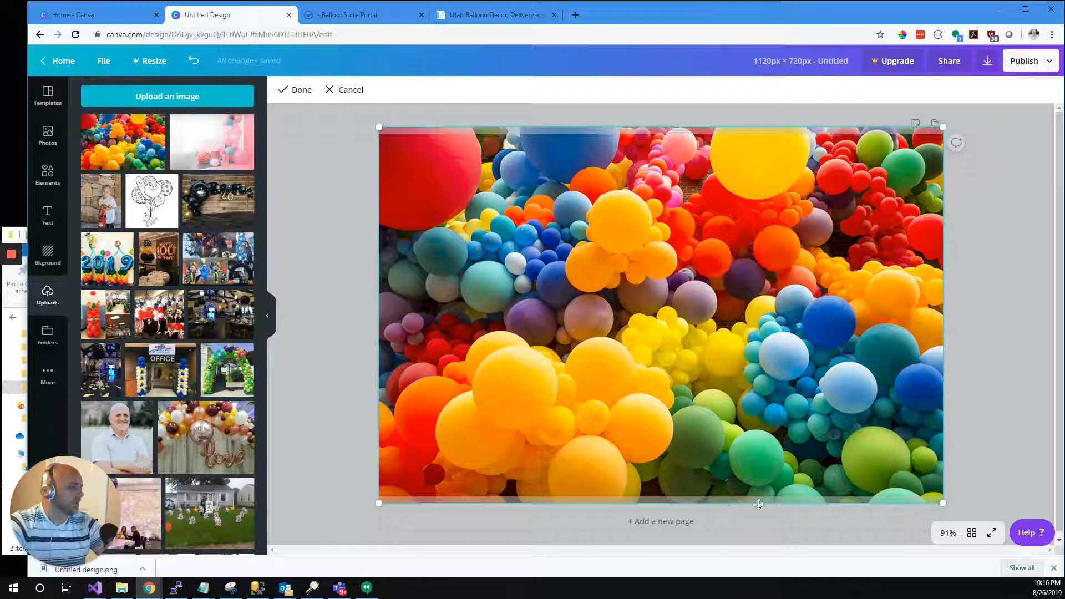
click(297, 381)
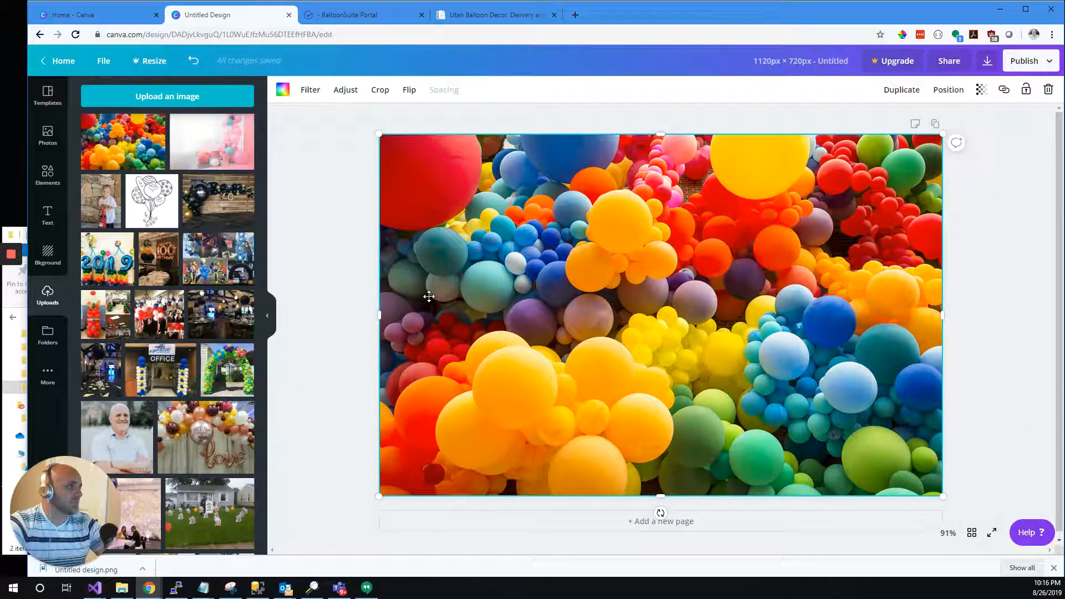
double_click(444, 328)
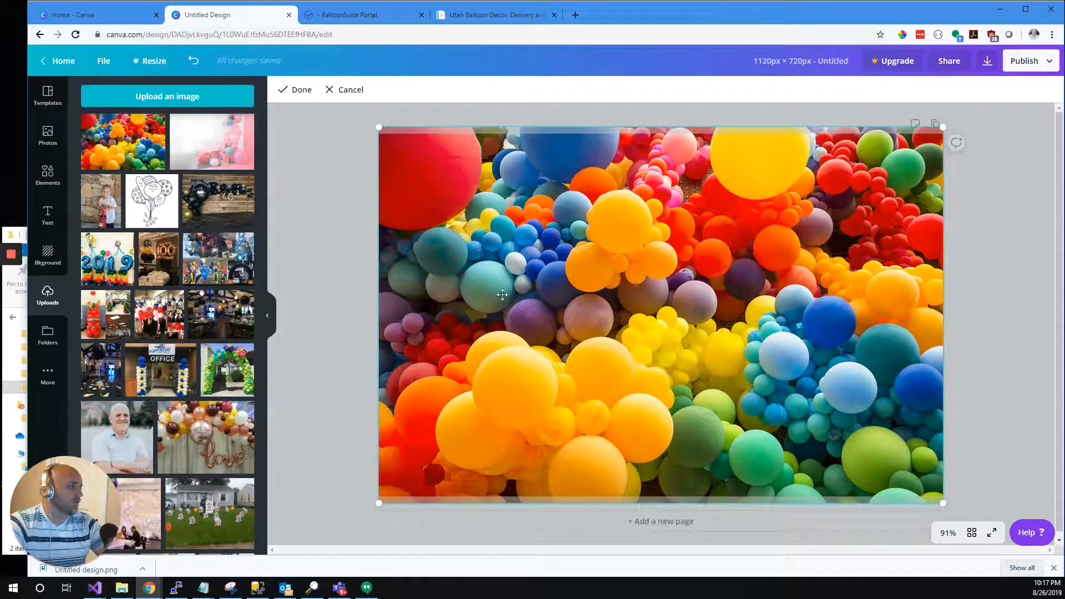
click(961, 369)
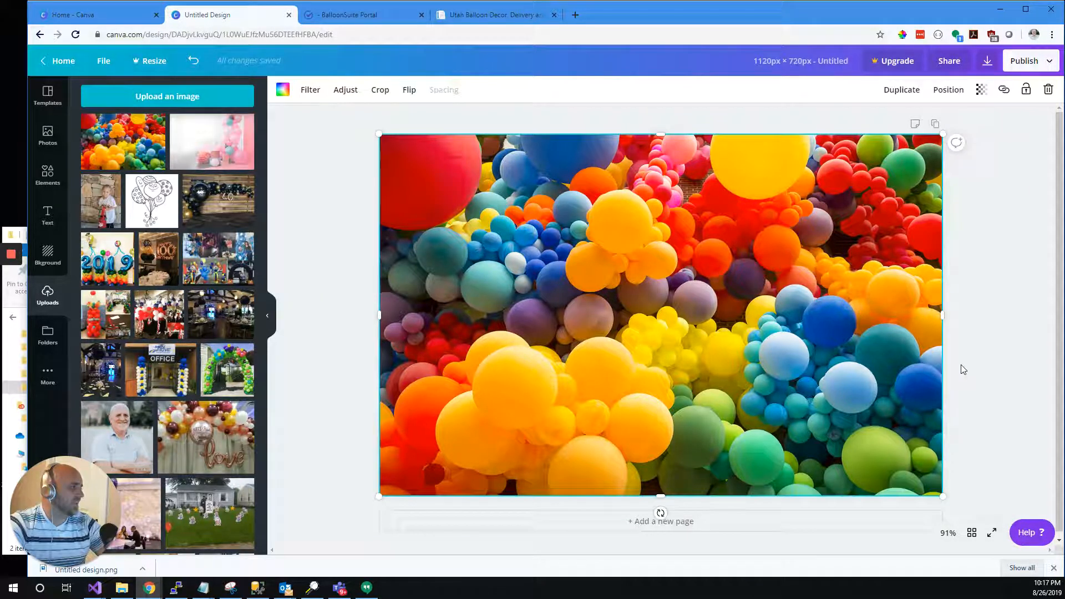
Step: Enlarge the colourful balloon photo inside its grid frame and shift it up and to the left
double_click(929, 466)
drag(942, 501, 1061, 581)
mouse_move(738, 333)
mouse_down()
mouse_move(633, 291)
mouse_move(632, 258)
mouse_move(694, 325)
mouse_move(744, 318)
mouse_up()
click(368, 287)
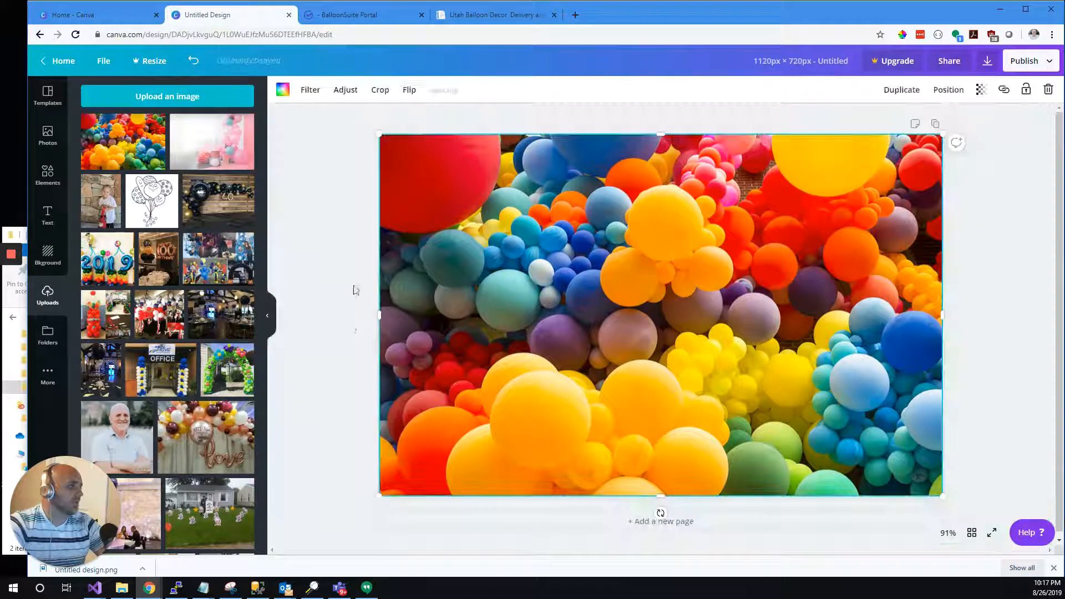
double_click(812, 218)
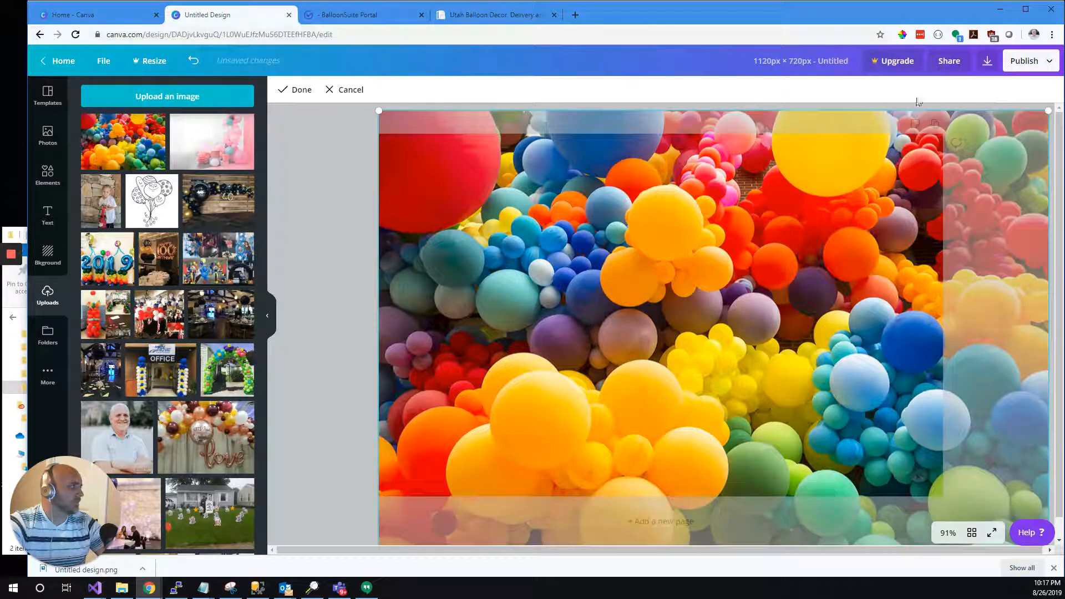
drag(421, 170, 388, 178)
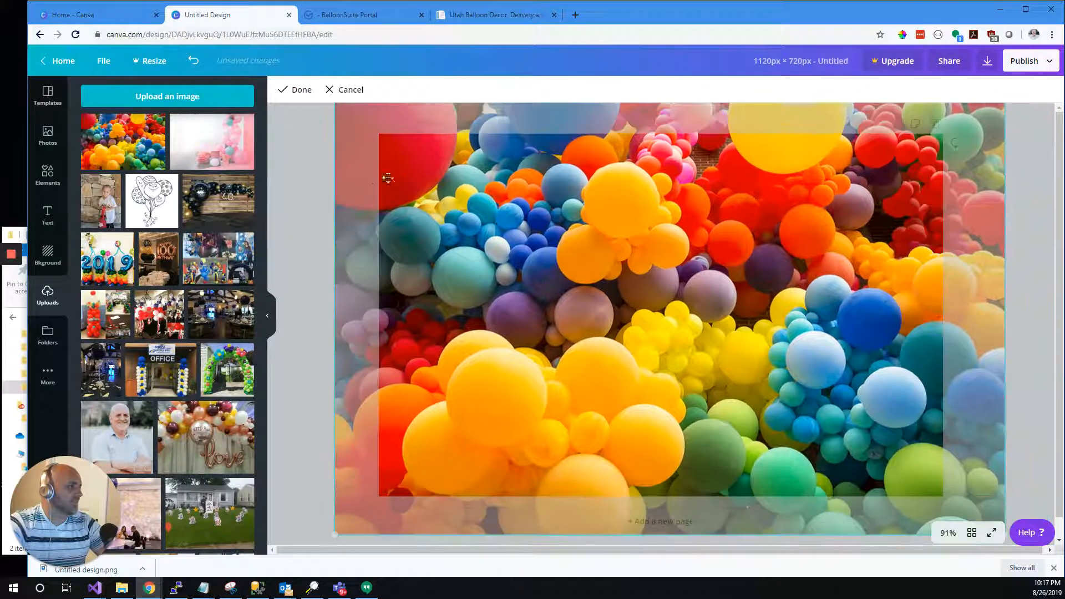
click(306, 187)
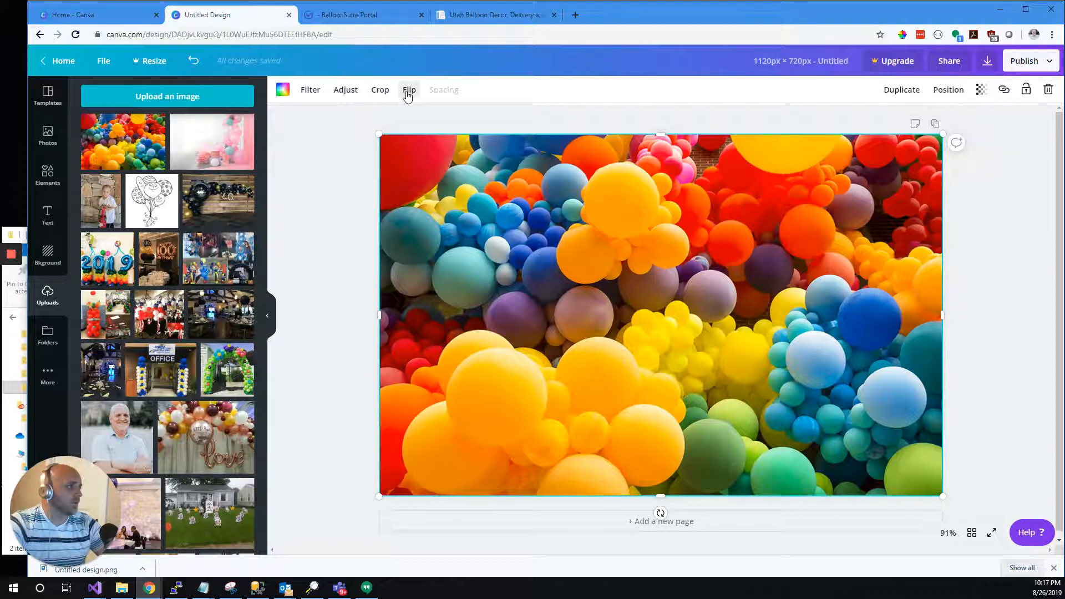
Step: Flip the balloon photo horizontally and vertically, and open its image adjustments
click(408, 93)
click(412, 118)
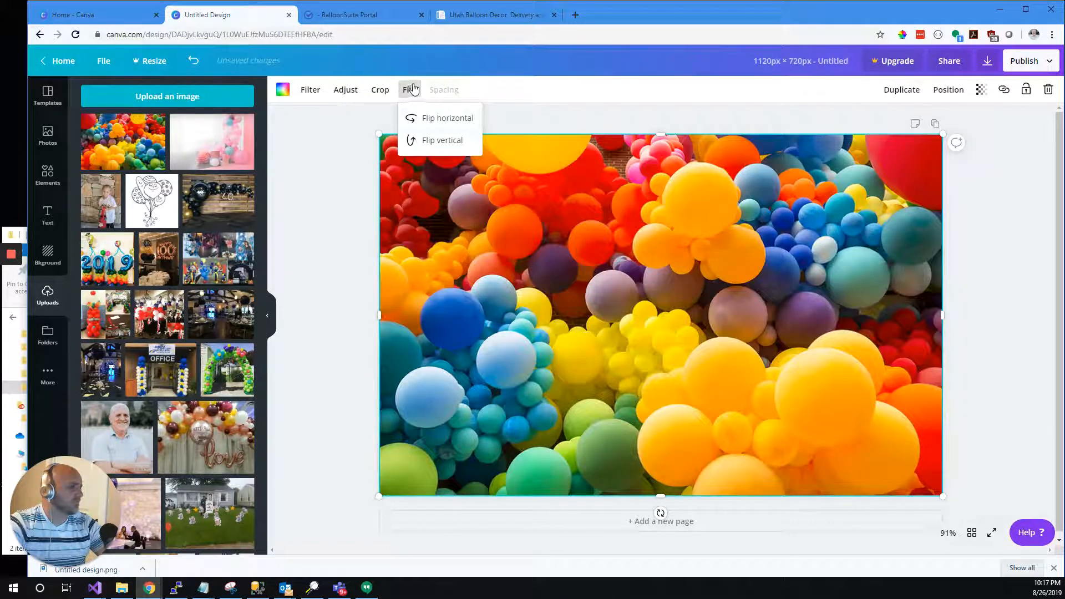
click(412, 139)
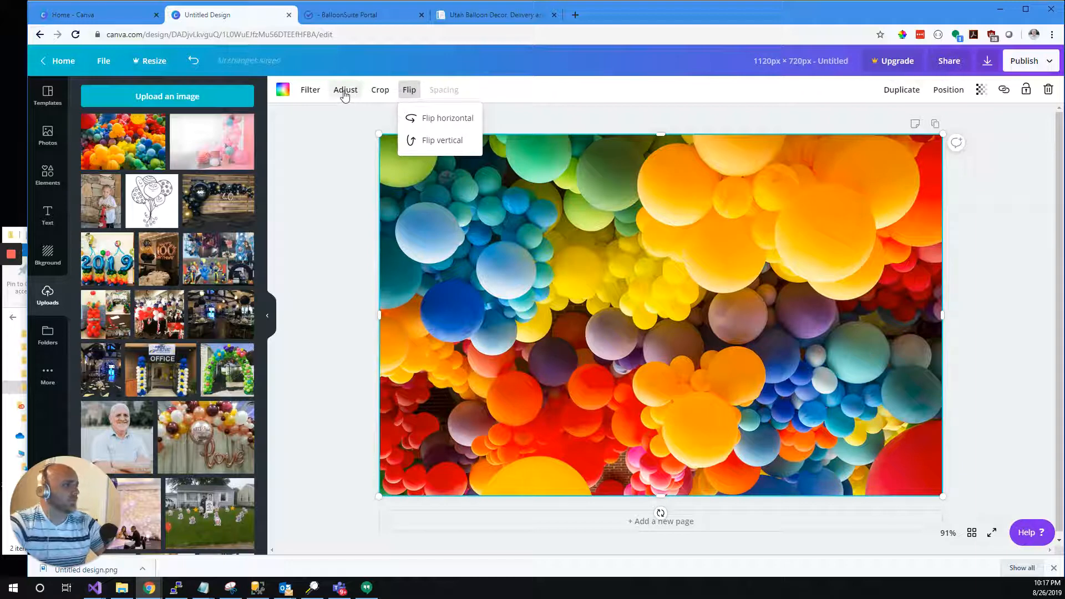
click(345, 92)
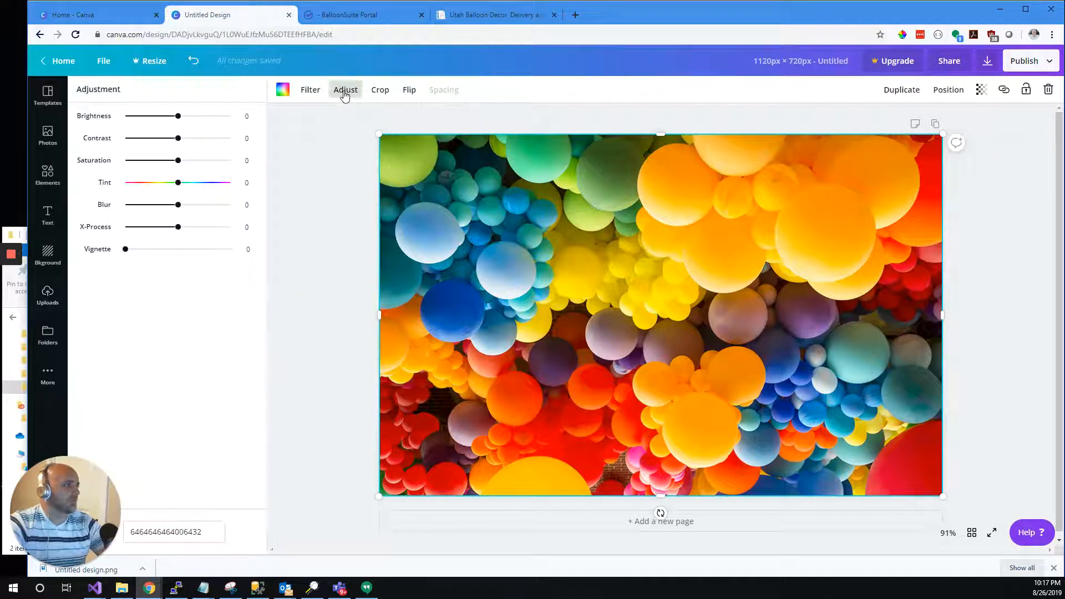
Step: Download the flipped balloon banner as a PNG
click(996, 66)
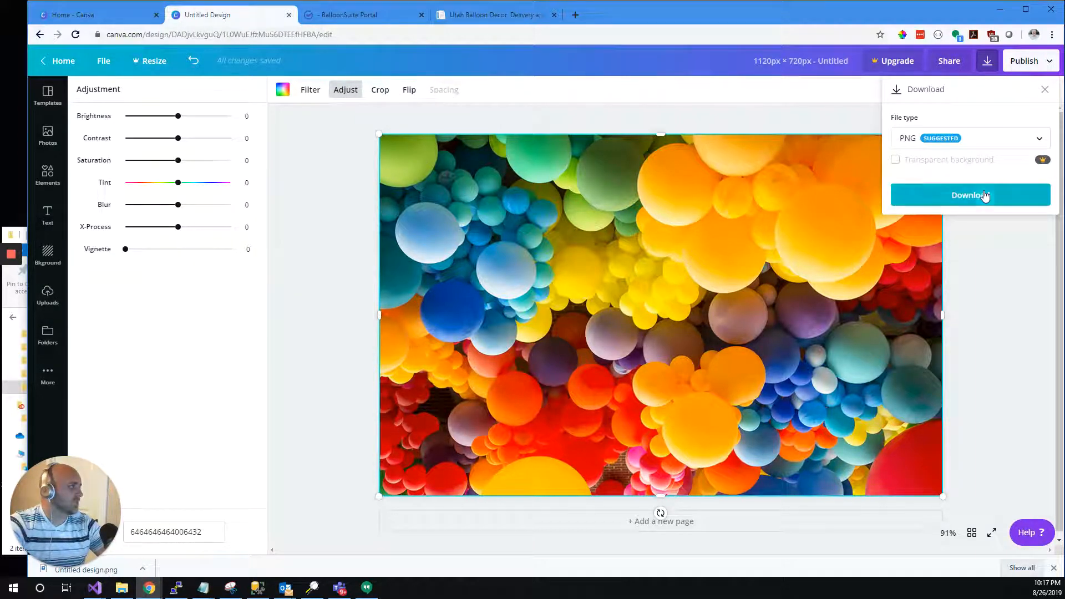
click(982, 195)
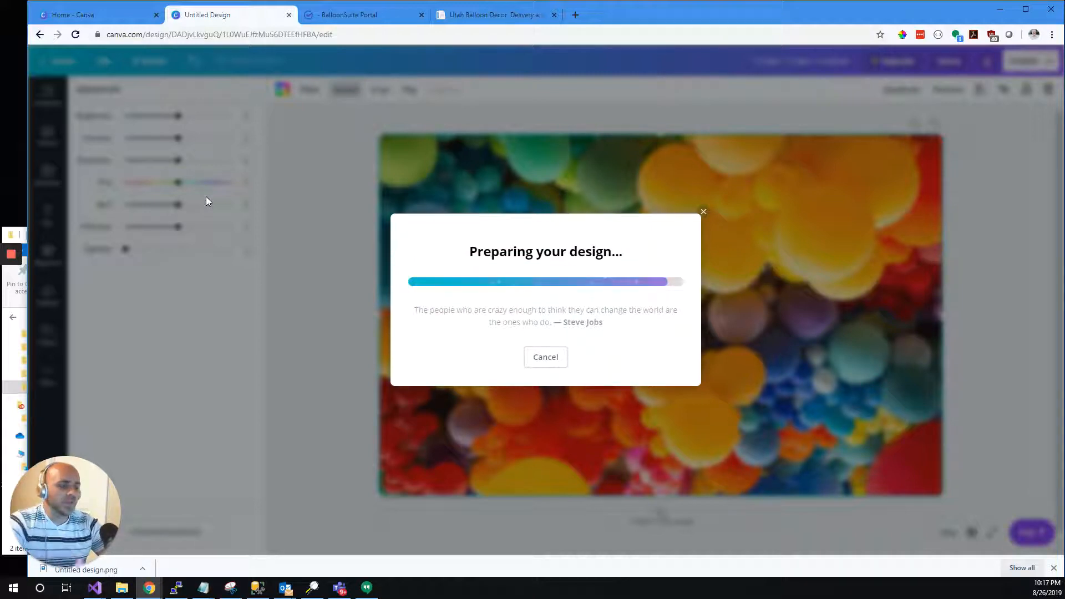
Step: Review the service images below the slider on the Utah Balloon Creations homepage, then return to the design and dismiss the Pro trial offer
click(338, 13)
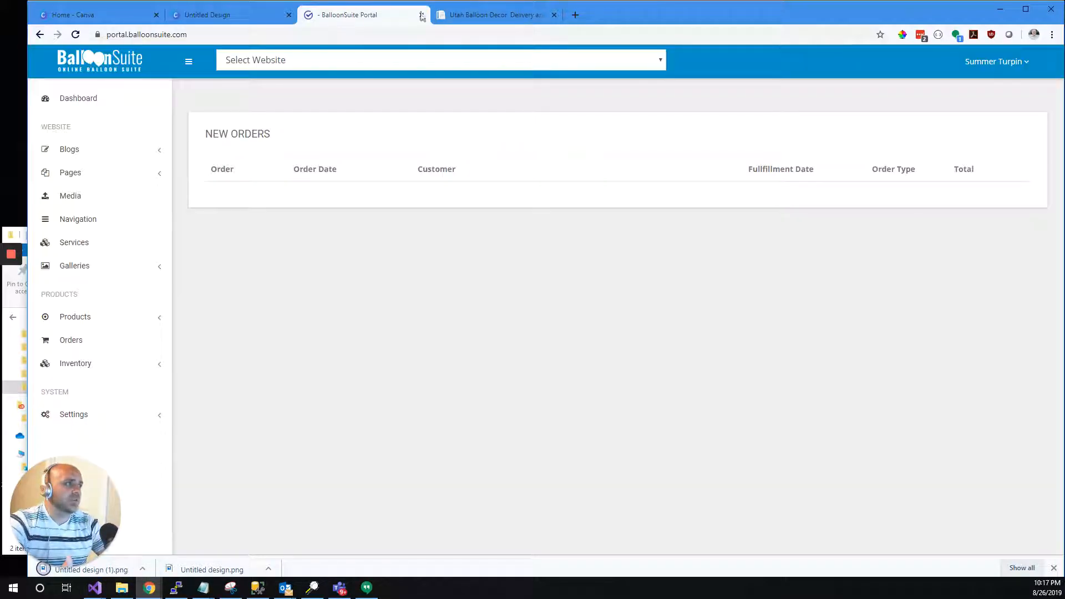
click(472, 15)
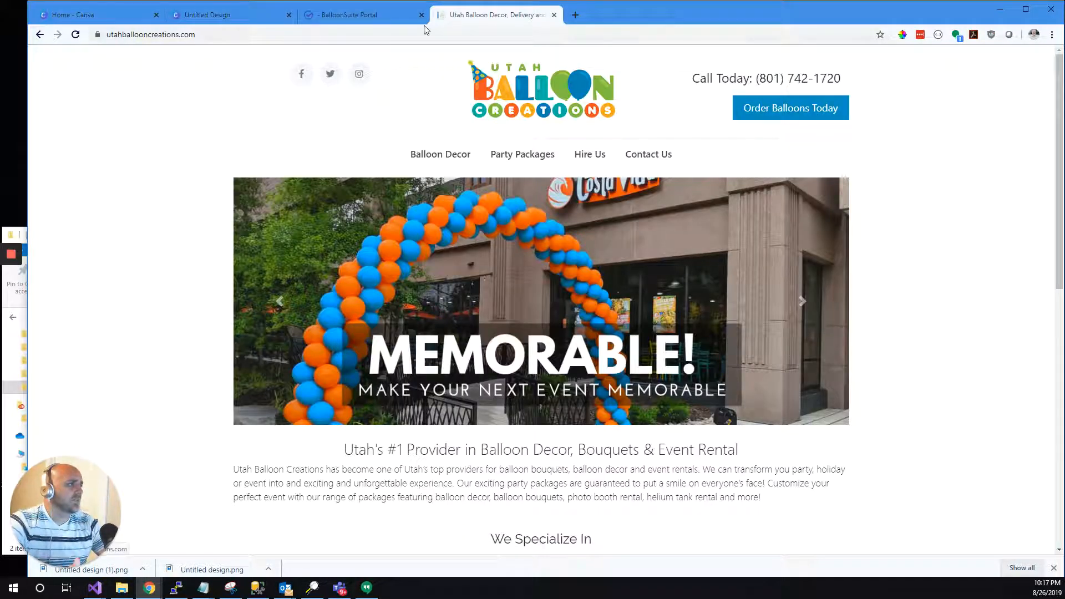
scroll(397, 120, down, 6)
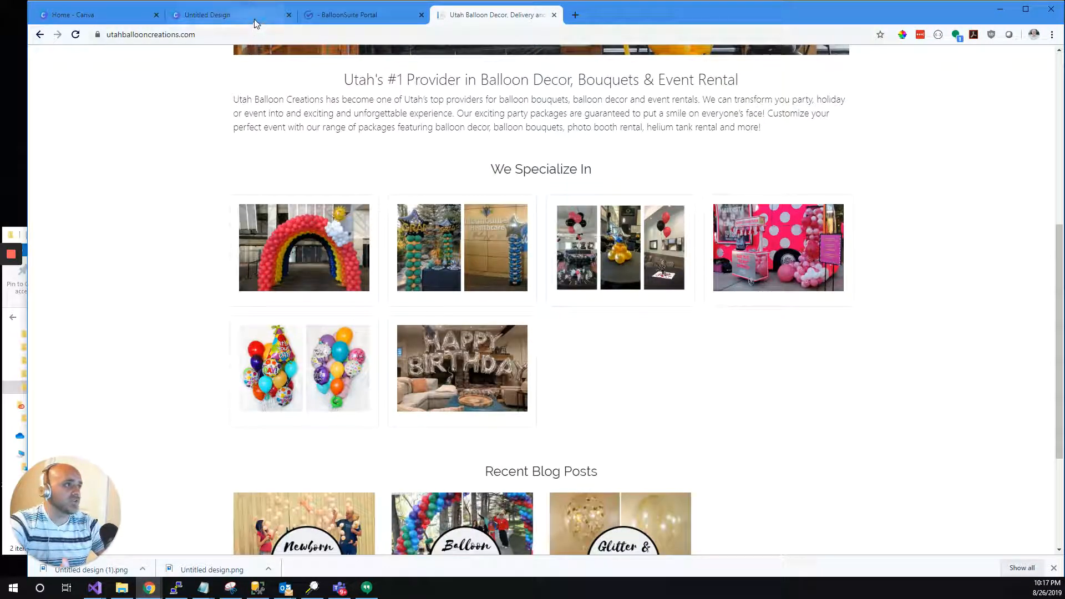
click(222, 17)
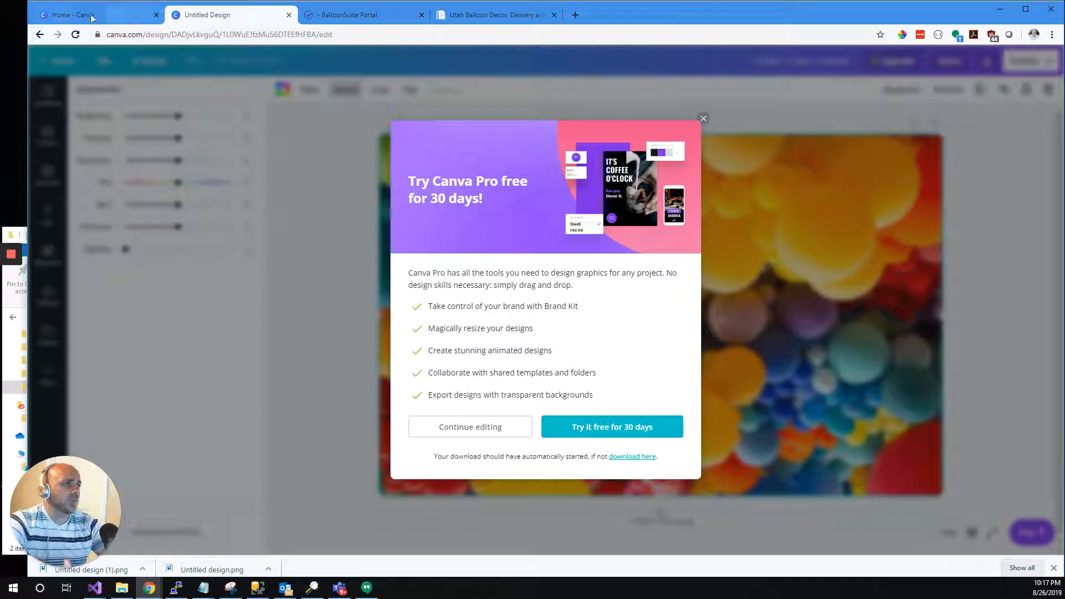
click(298, 94)
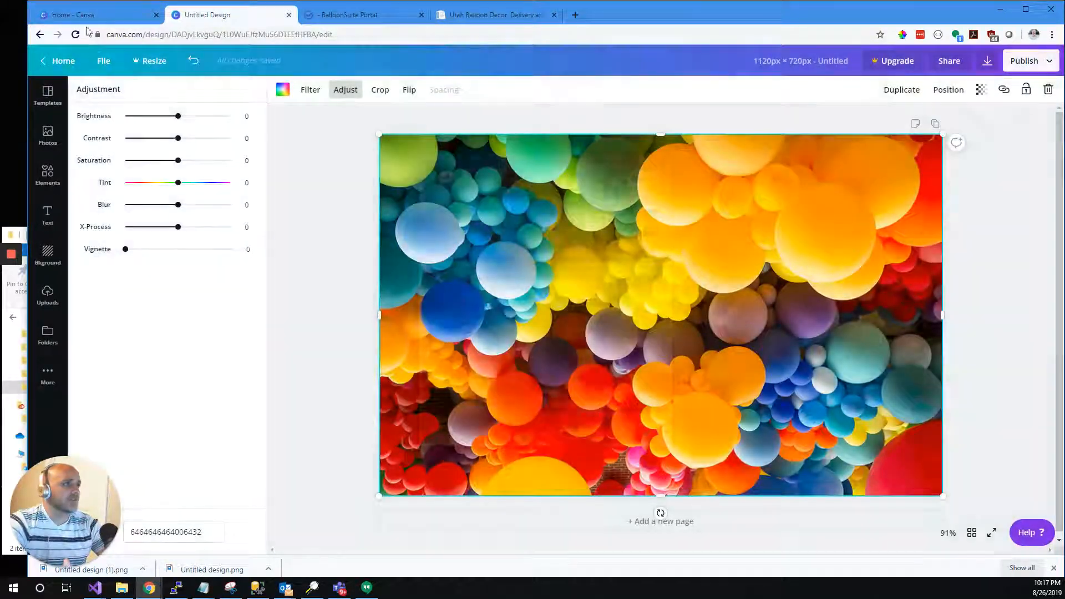
Step: Create a new blank custom design measuring 650 x 850 px from the Canva home page
click(86, 15)
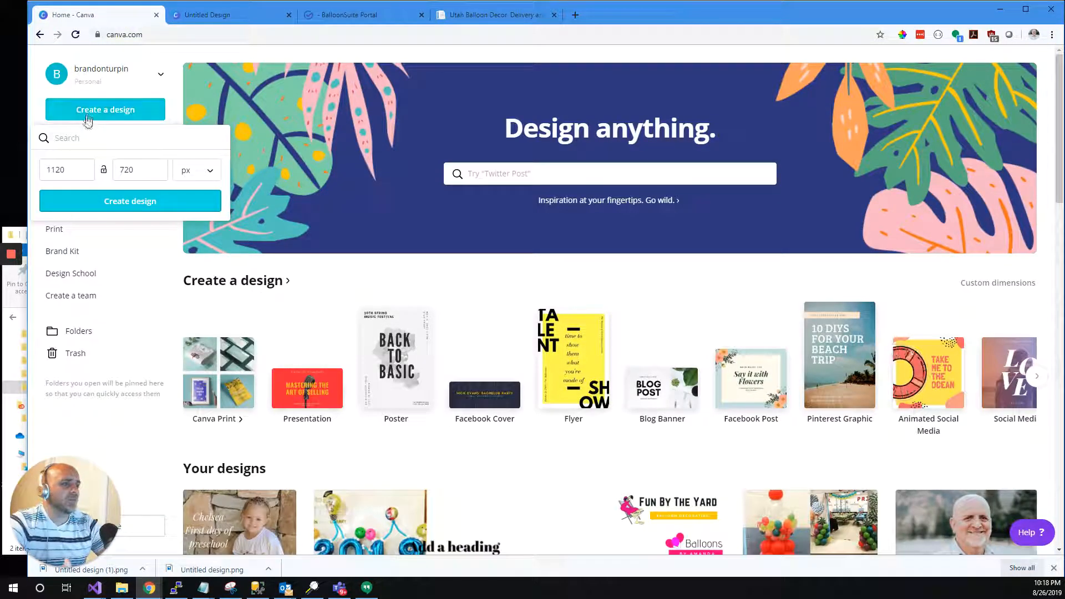
click(63, 170)
drag(63, 169, 33, 177)
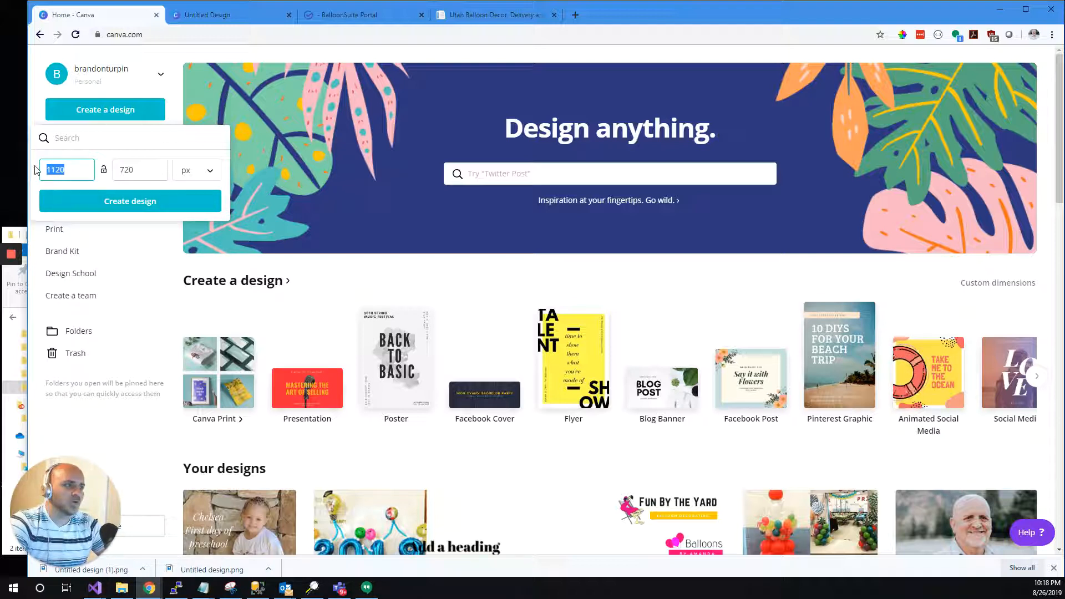
text(6)
text(55)
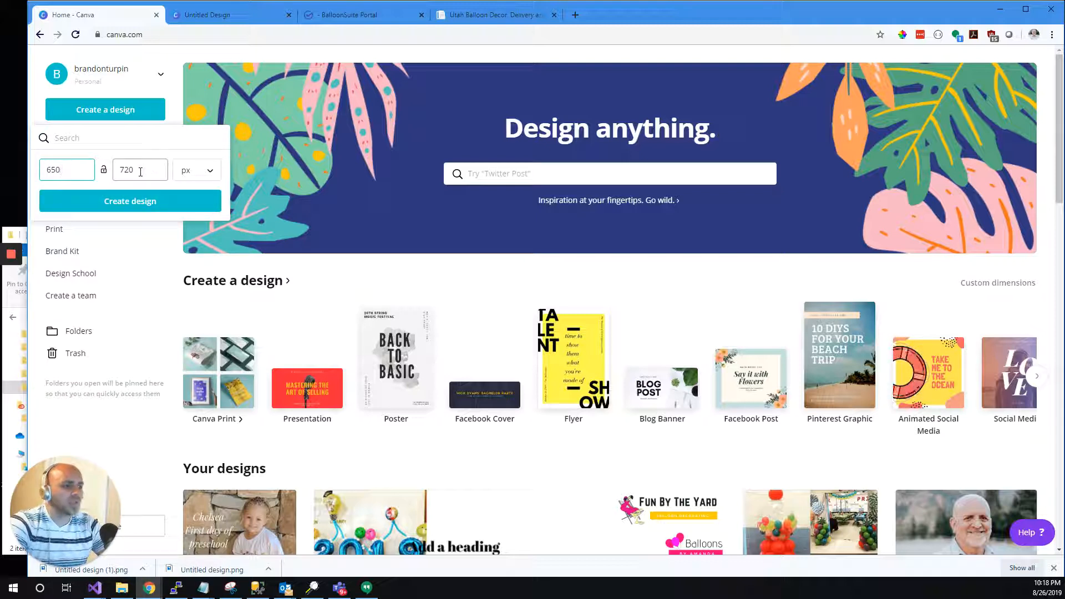
drag(140, 172, 121, 173)
text(850)
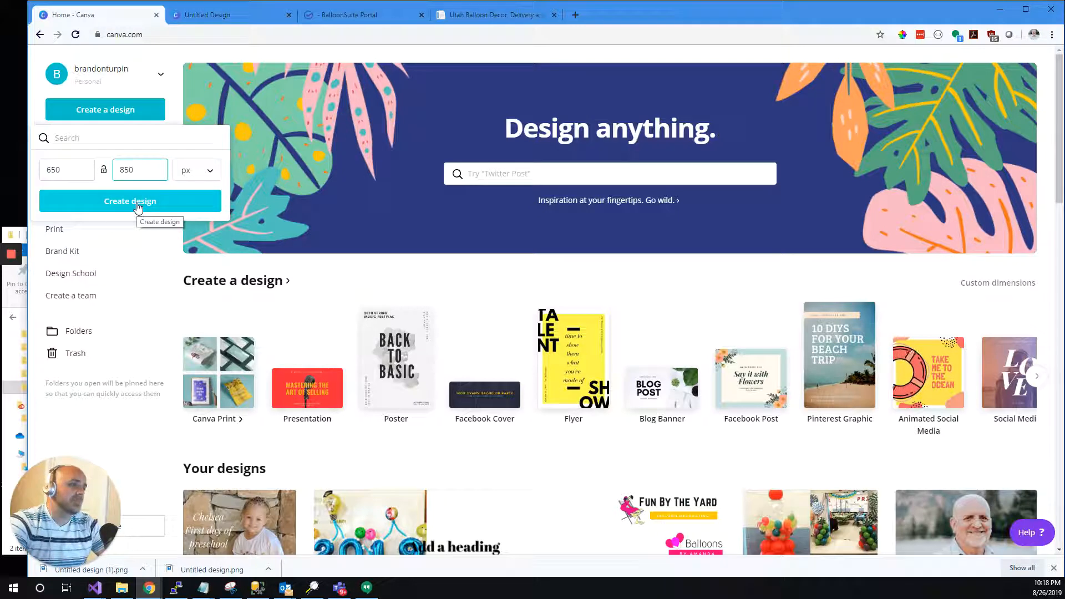
click(139, 200)
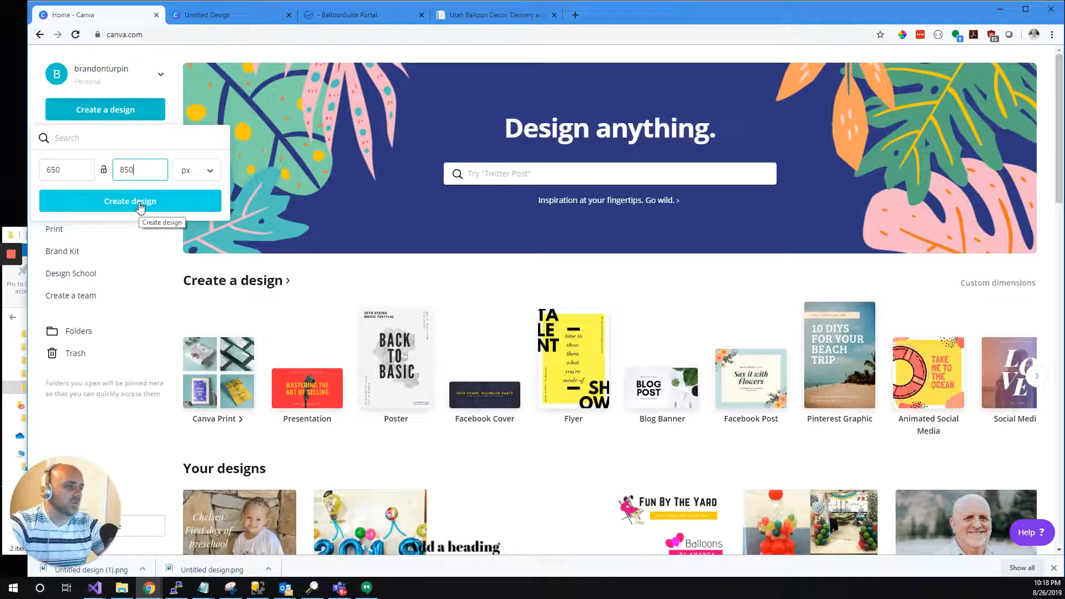
click(139, 206)
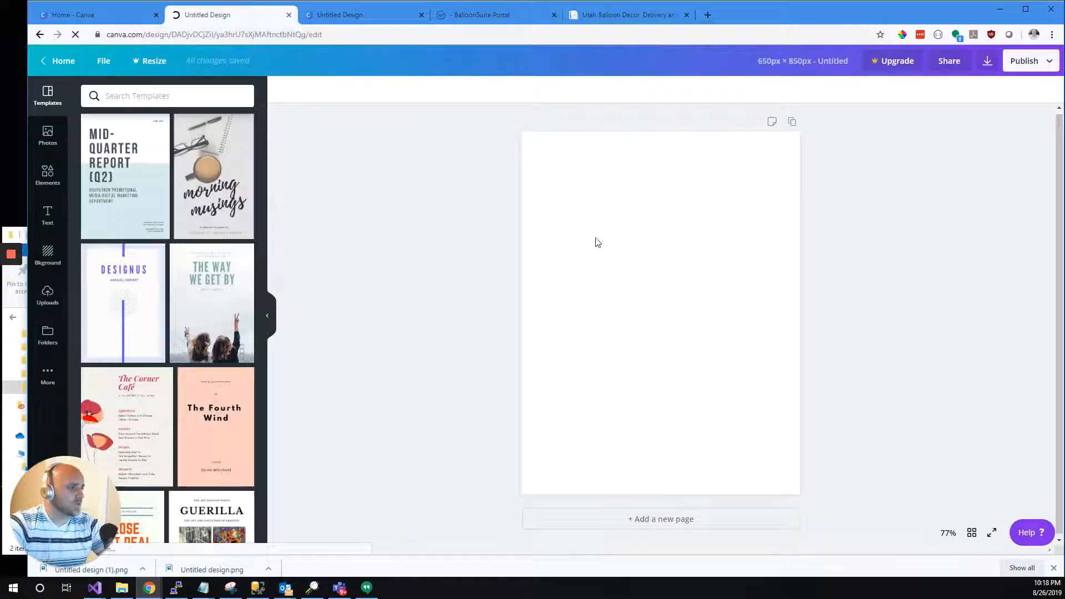
Step: Add a single-image grid that fills the blank page
click(51, 142)
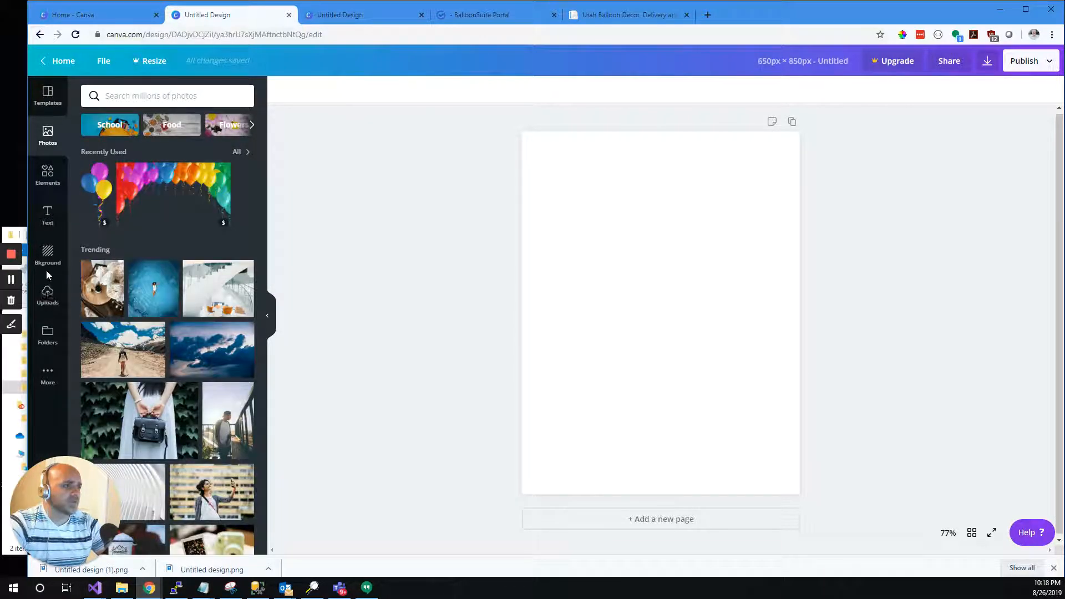
click(48, 174)
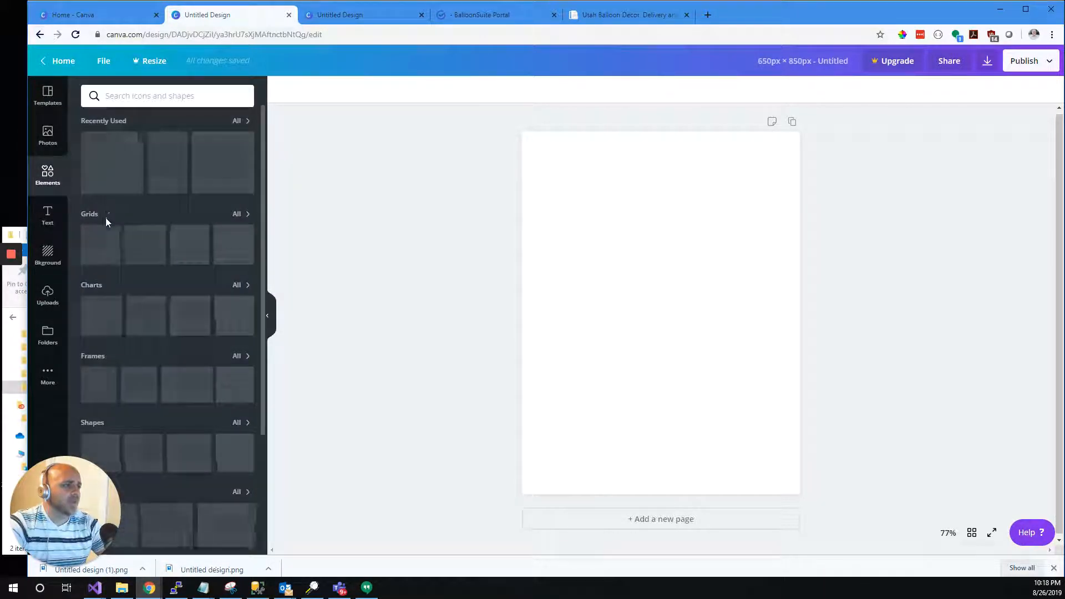
click(107, 240)
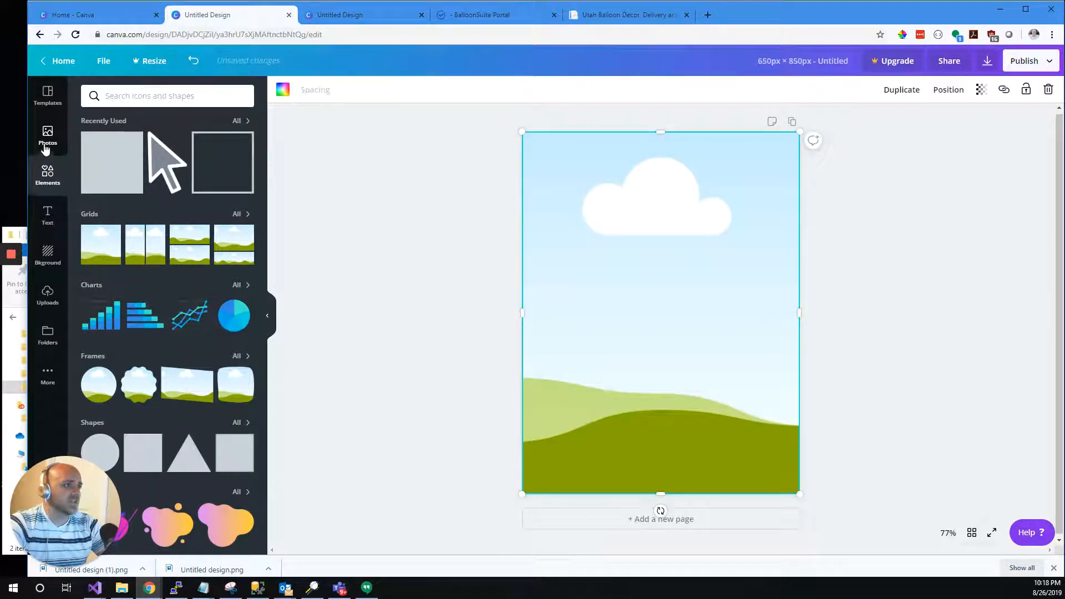
Step: Look through the uploaded images for the row of Mother's Day balloon bouquets
click(47, 145)
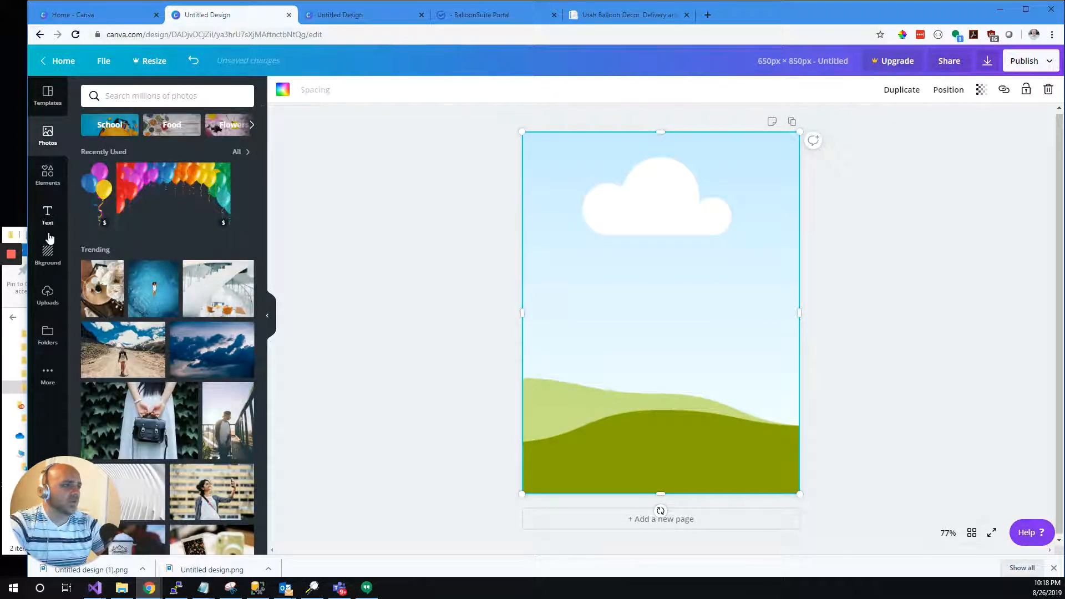
click(60, 309)
scroll(172, 330, down, 5)
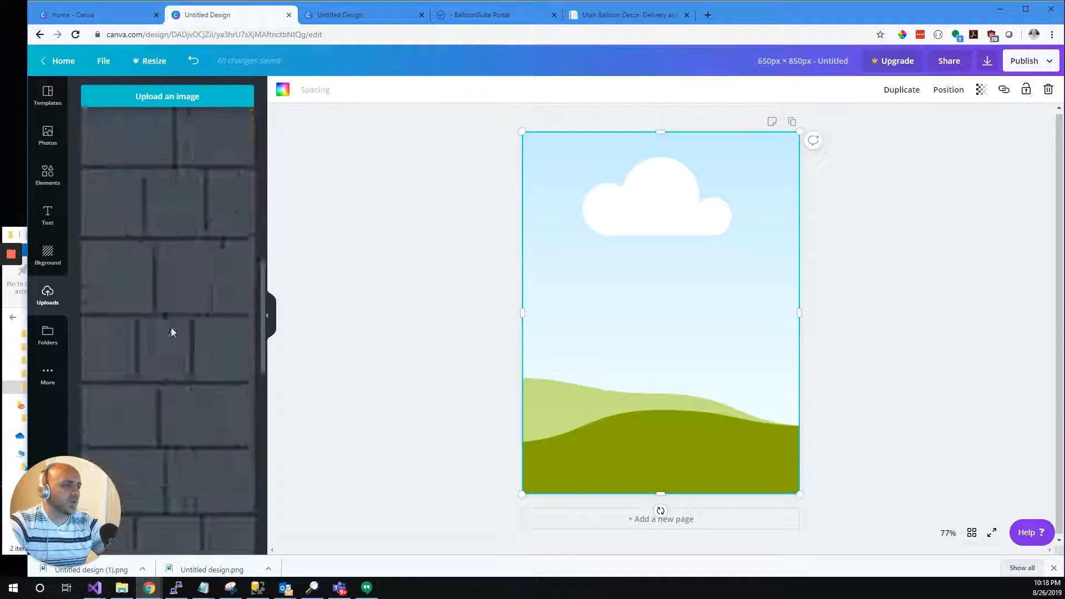
scroll(171, 332, down, 6)
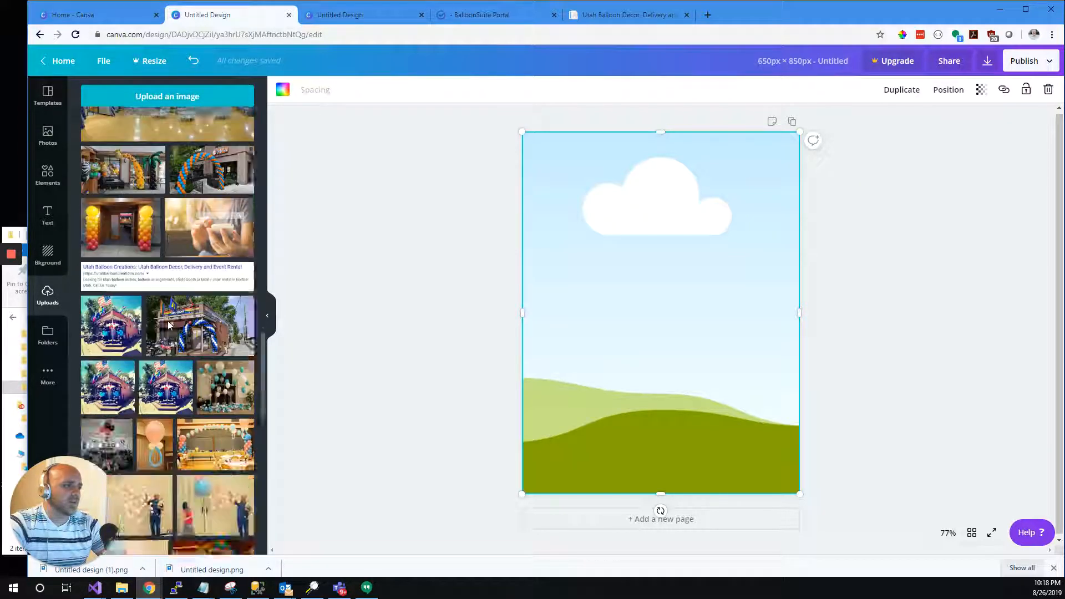
scroll(168, 326, down, 8)
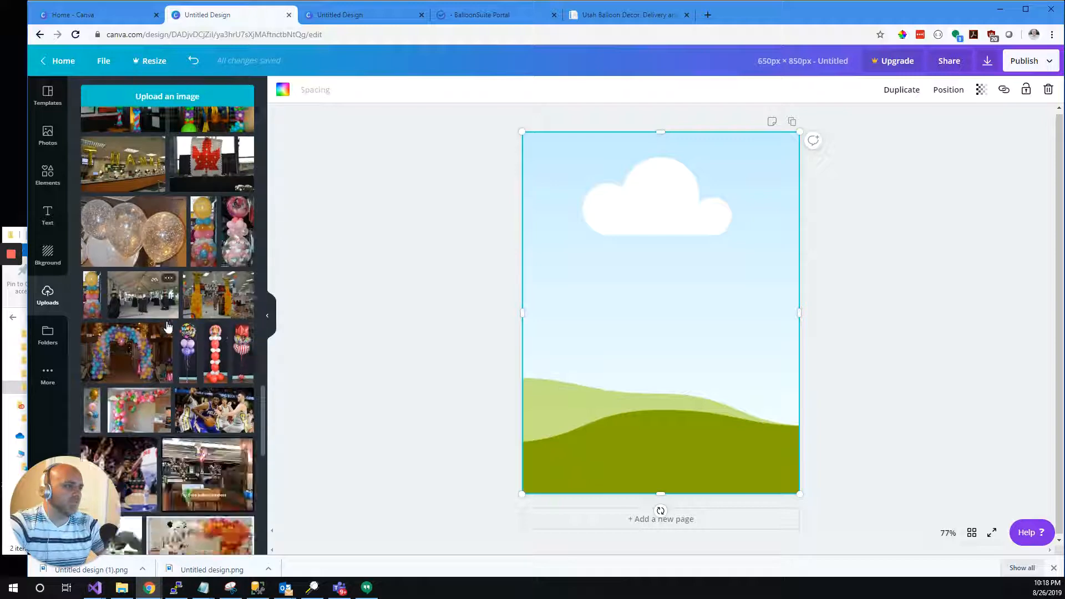
scroll(166, 327, down, 8)
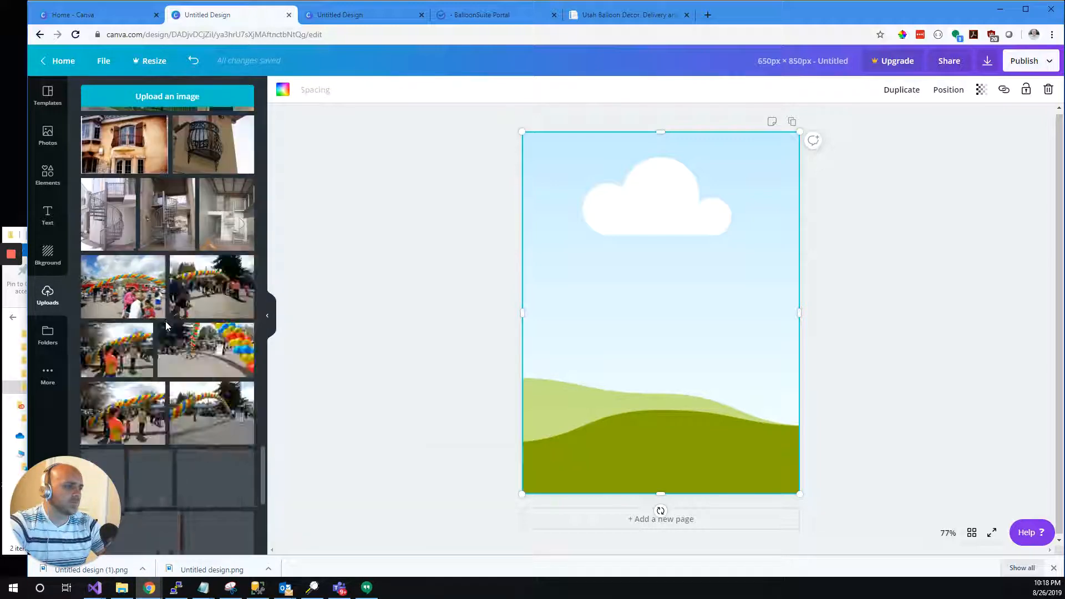
scroll(164, 325, down, 8)
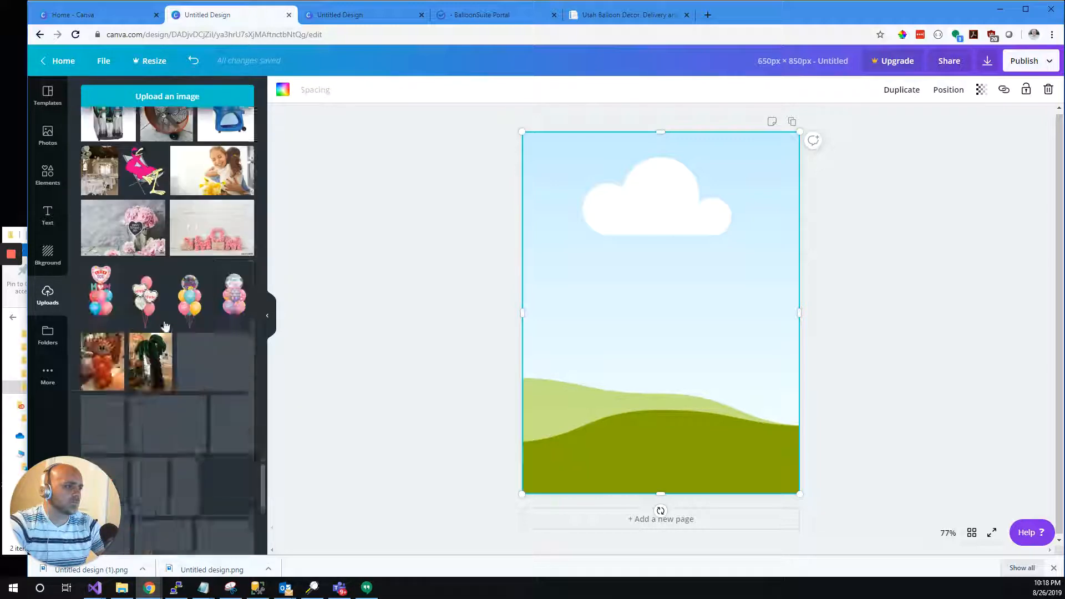
scroll(163, 324, down, 1)
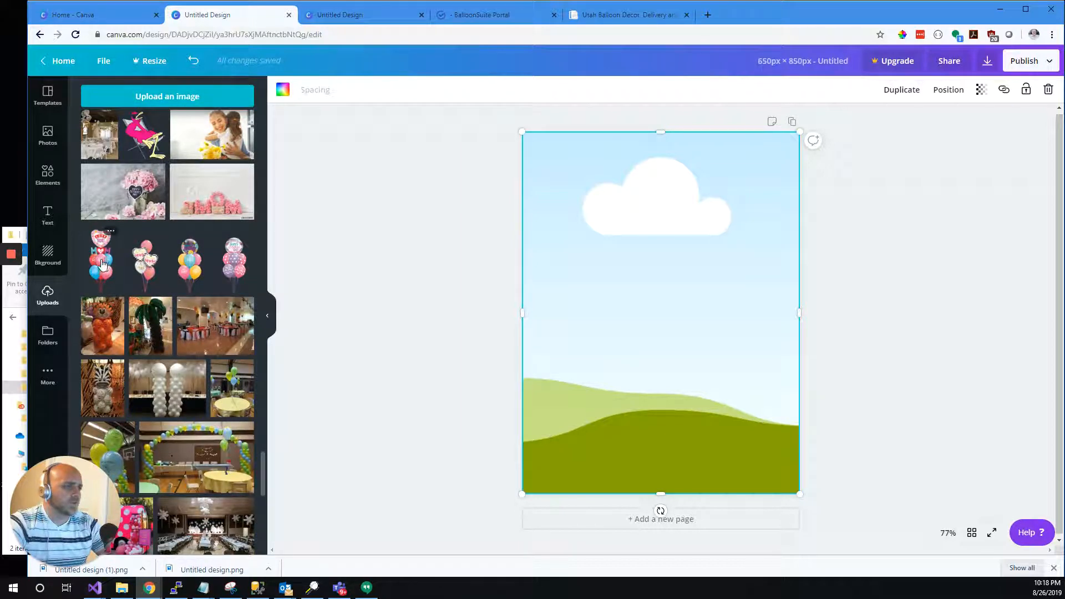
Step: Try the "Love You Mom" bouquet in the grid, check its crop, and delete both the image and the grid
drag(103, 267, 524, 274)
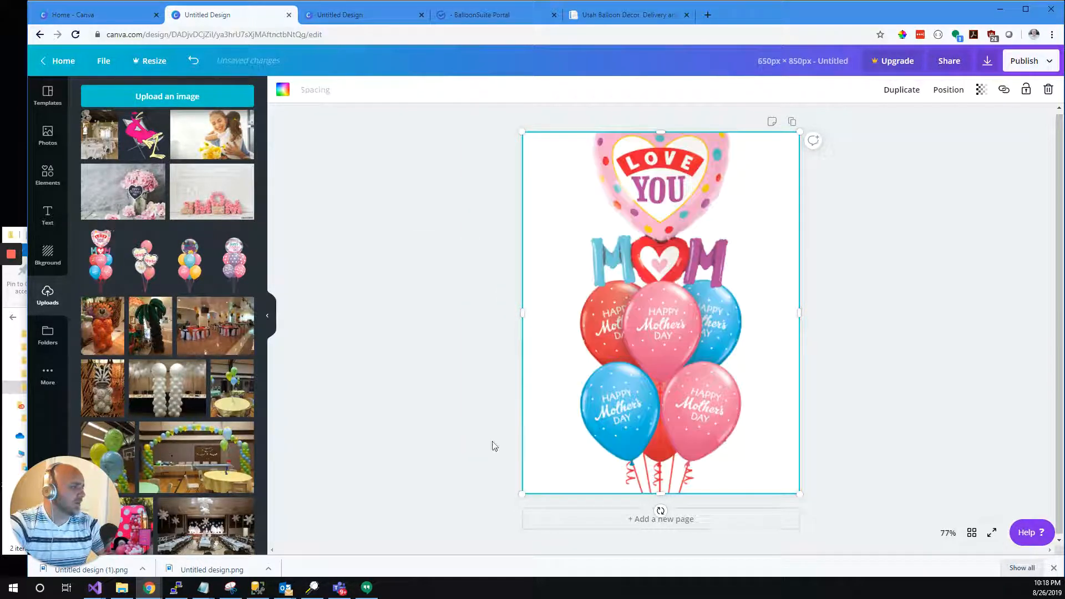
double_click(634, 345)
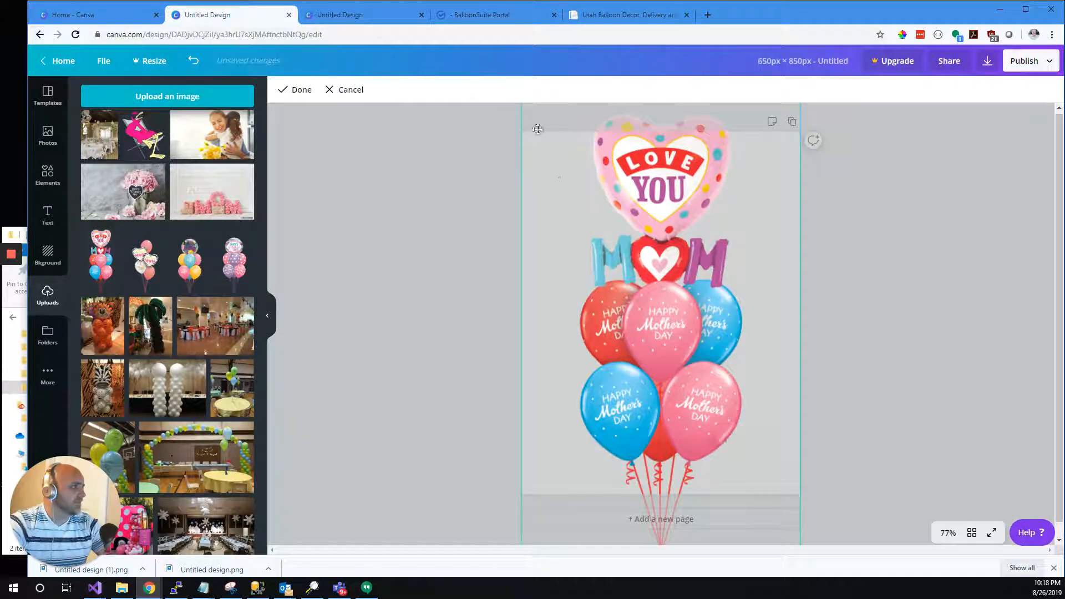
scroll(584, 274, down, 1)
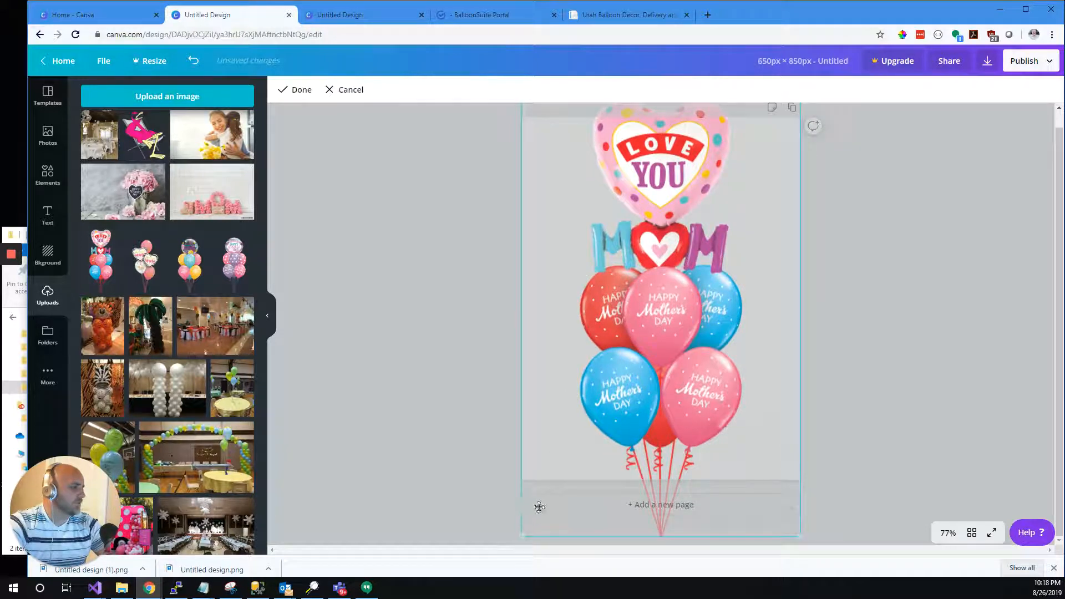
double_click(564, 418)
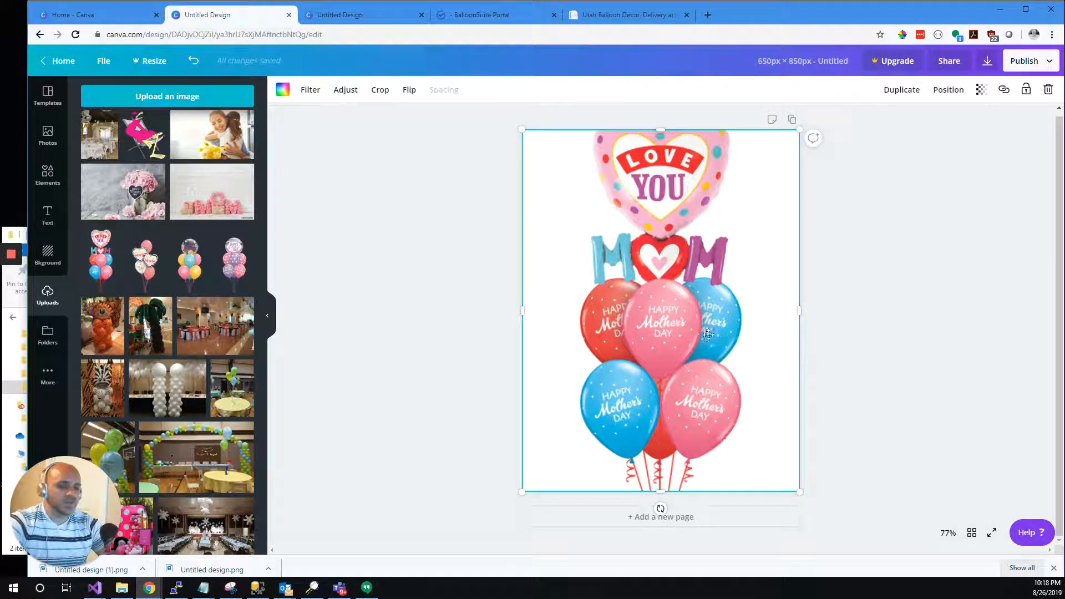
key(Delete)
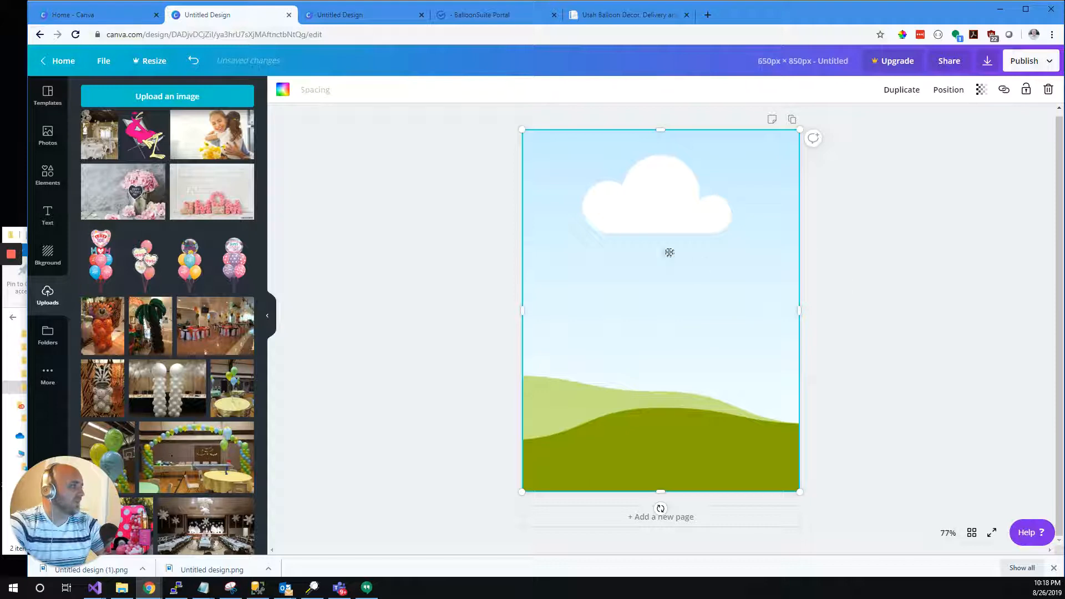
key(Delete)
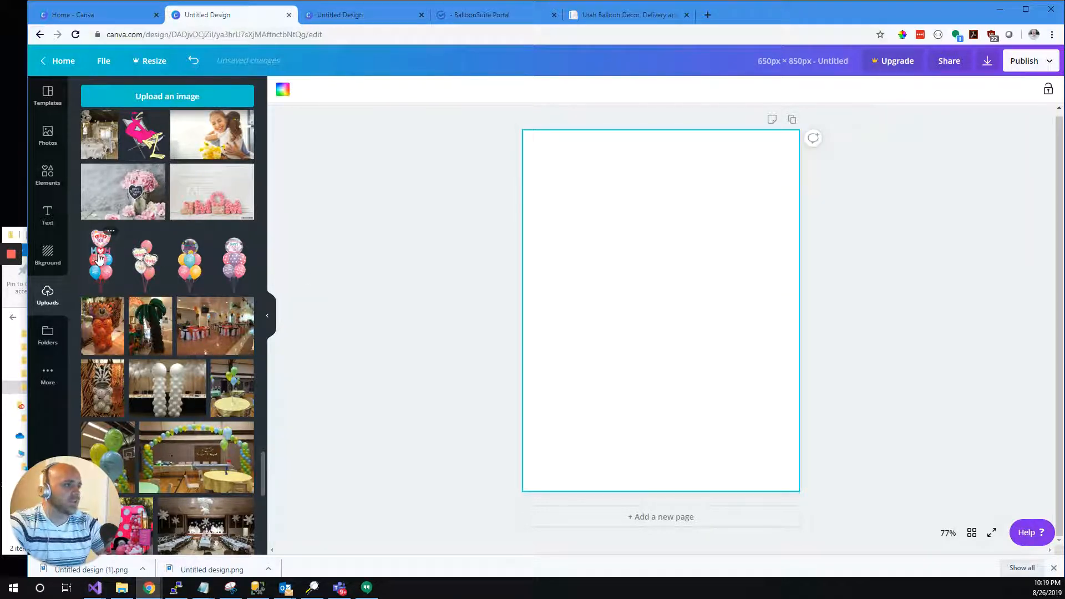
Step: Place the "Love You Mom" bouquet directly on the blank page, enlarge it to nearly the full page height, and center it horizontally
drag(100, 258, 552, 135)
drag(758, 480, 767, 491)
drag(764, 135, 766, 130)
drag(678, 224, 680, 224)
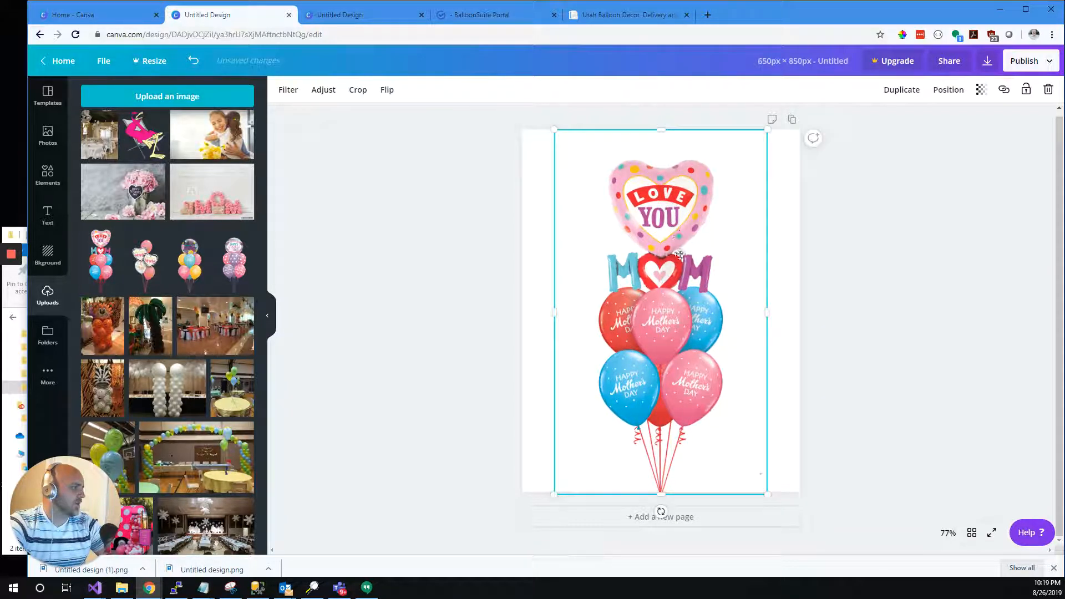
mouse_move(651, 286)
mouse_down()
mouse_move(643, 282)
mouse_move(669, 284)
mouse_up()
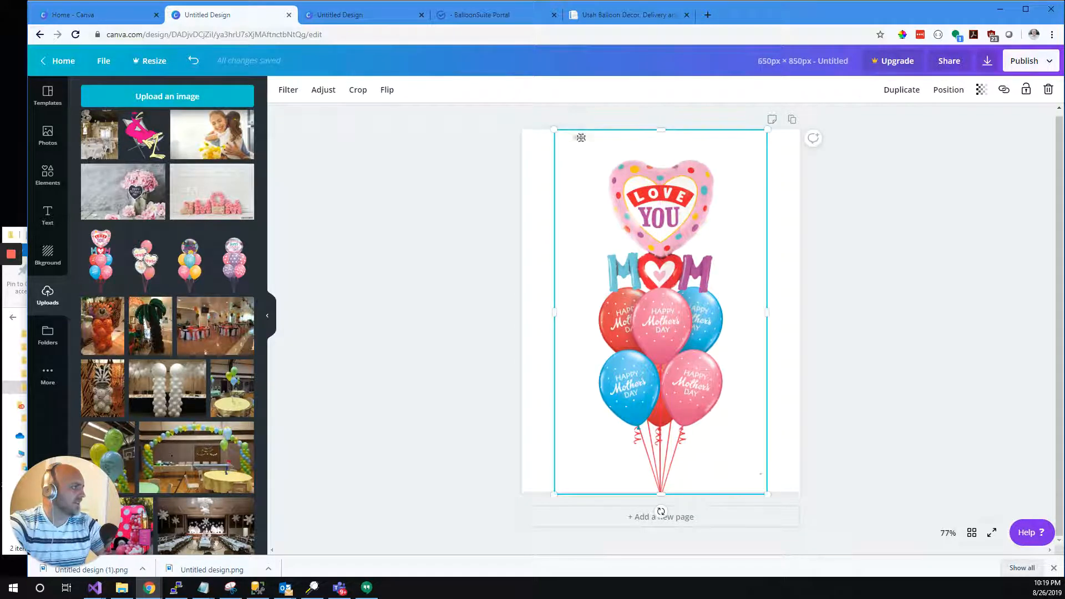
drag(551, 129, 527, 105)
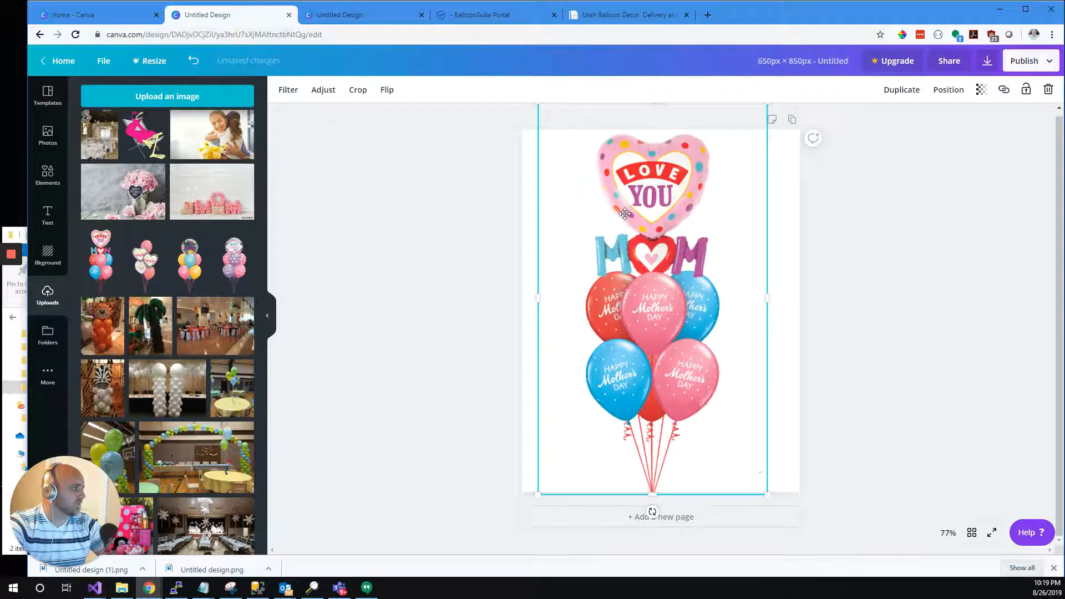
drag(624, 213, 632, 213)
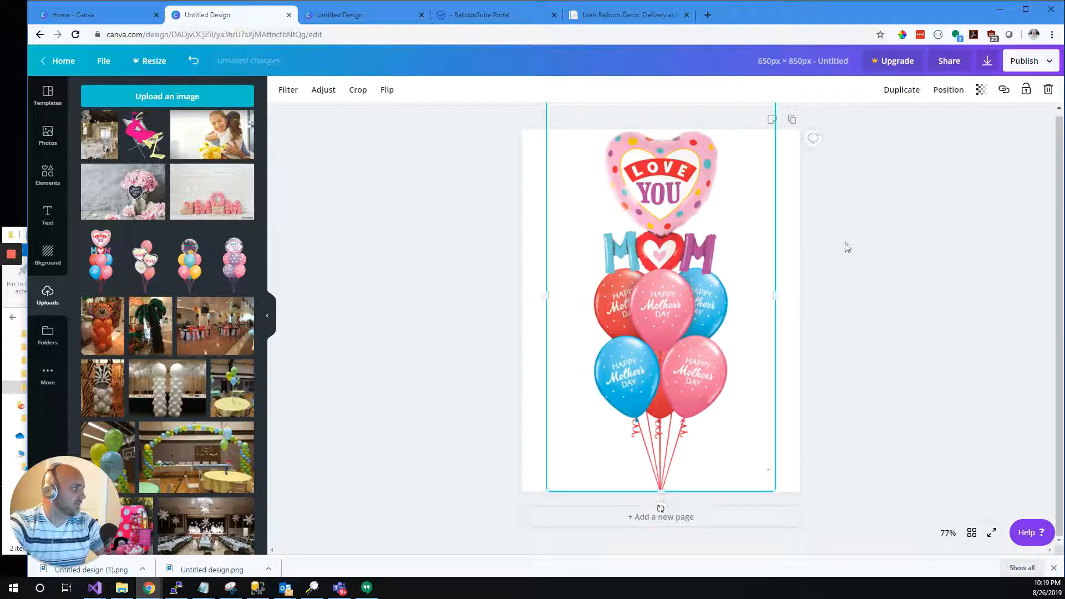
click(882, 259)
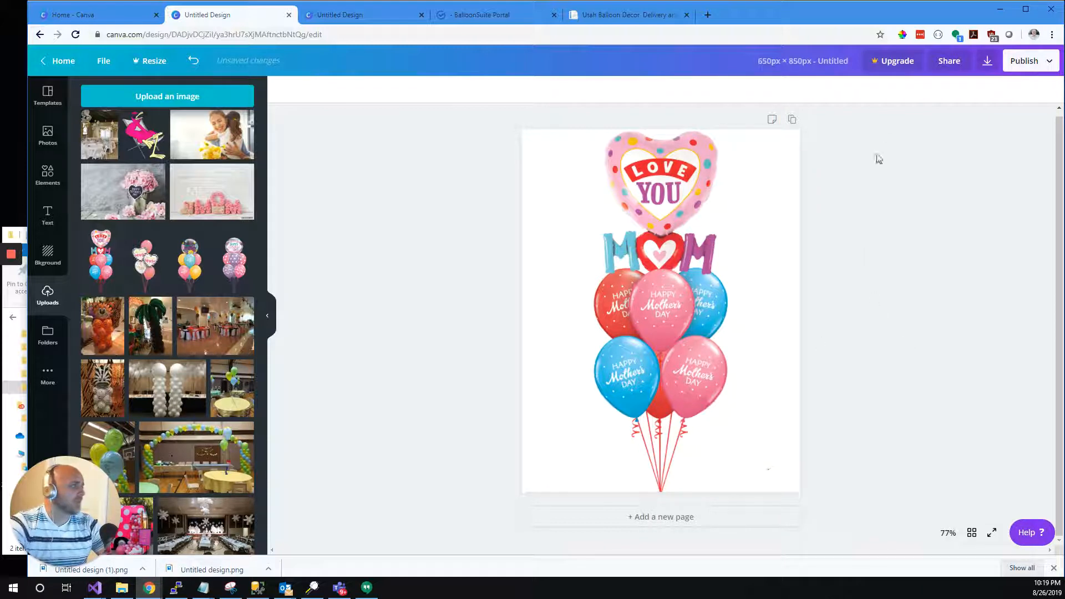
Step: Download the "Love You Mom" bouquet design as a PNG and dismiss the Pro trial offer
click(988, 63)
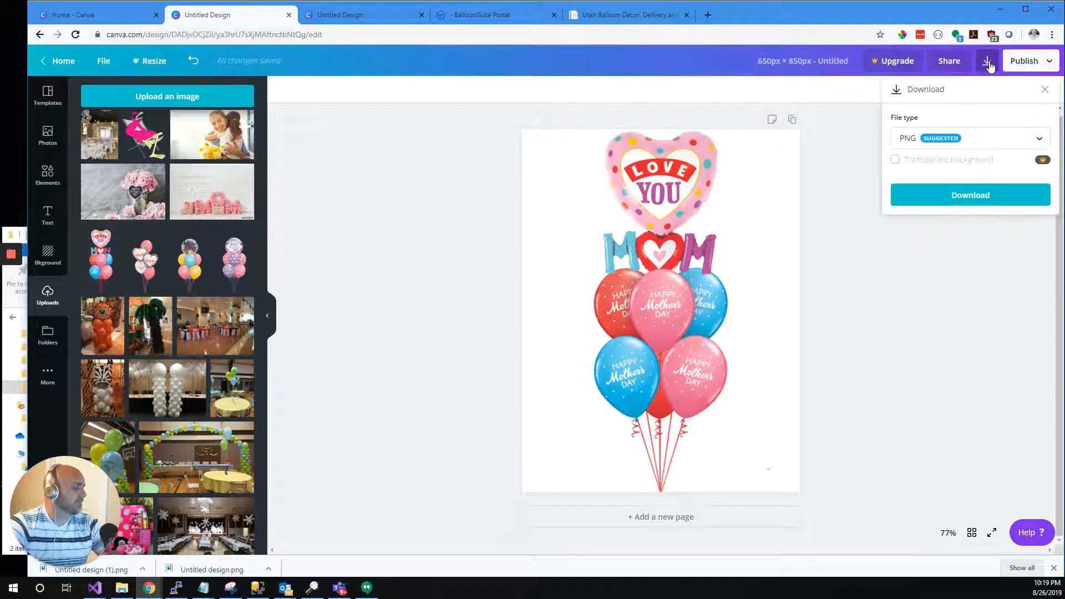
click(951, 198)
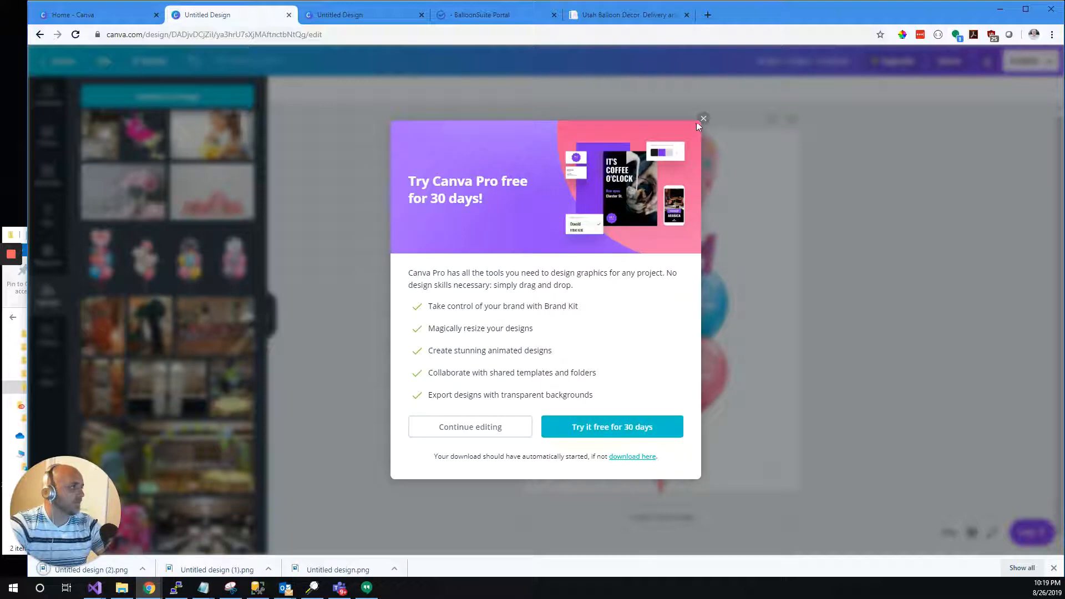
click(703, 120)
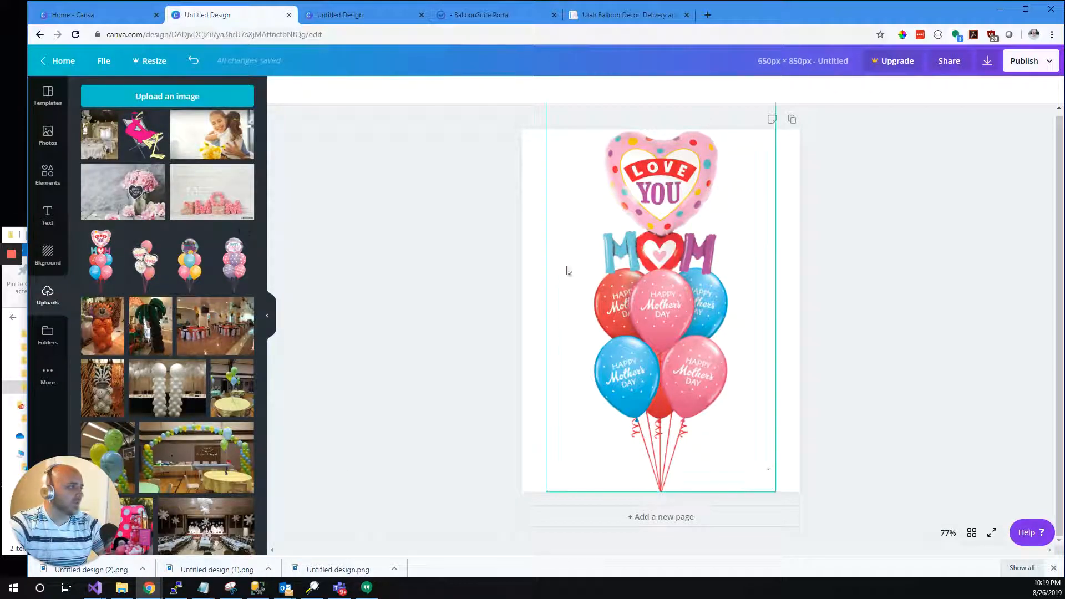
Step: Replace the bouquet with the purple-and-pink "Happy Mother's Day" one, enlarged to nearly the full page height and centered horizontally
click(607, 267)
key(Delete)
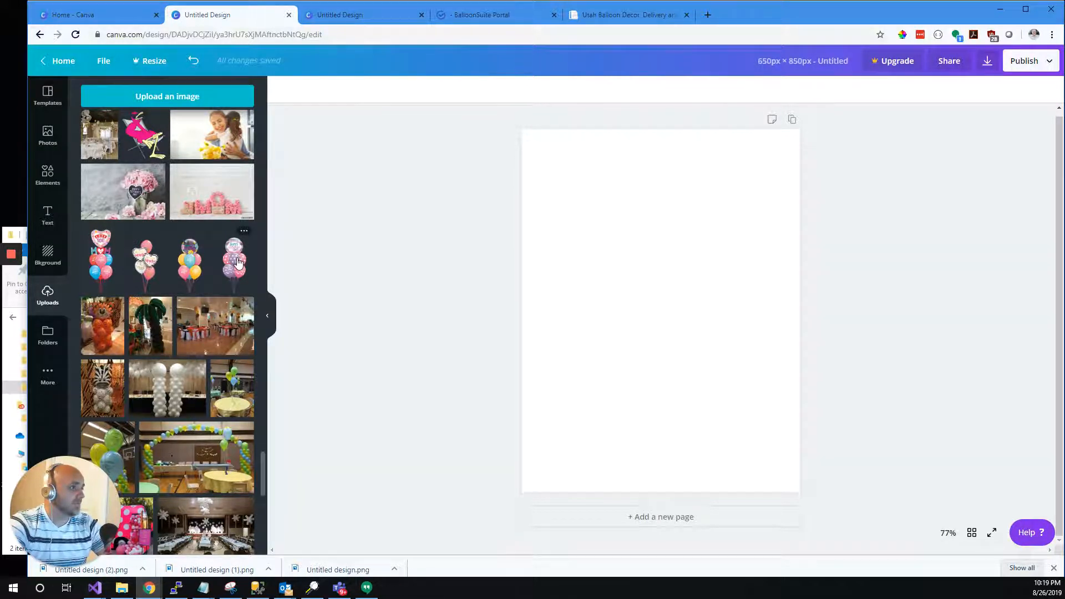
click(237, 261)
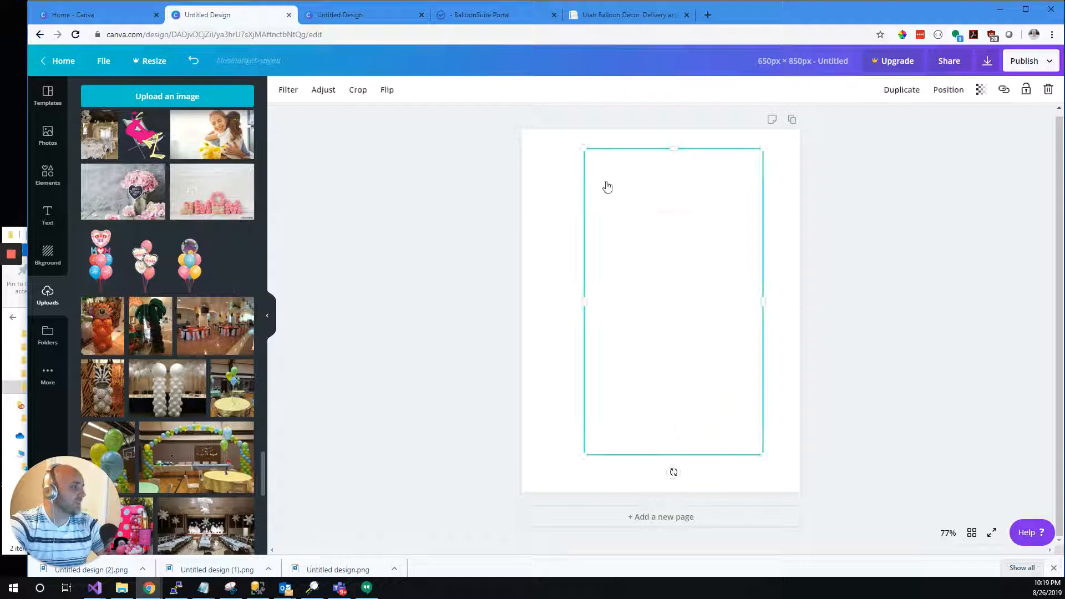
drag(583, 152, 595, 174)
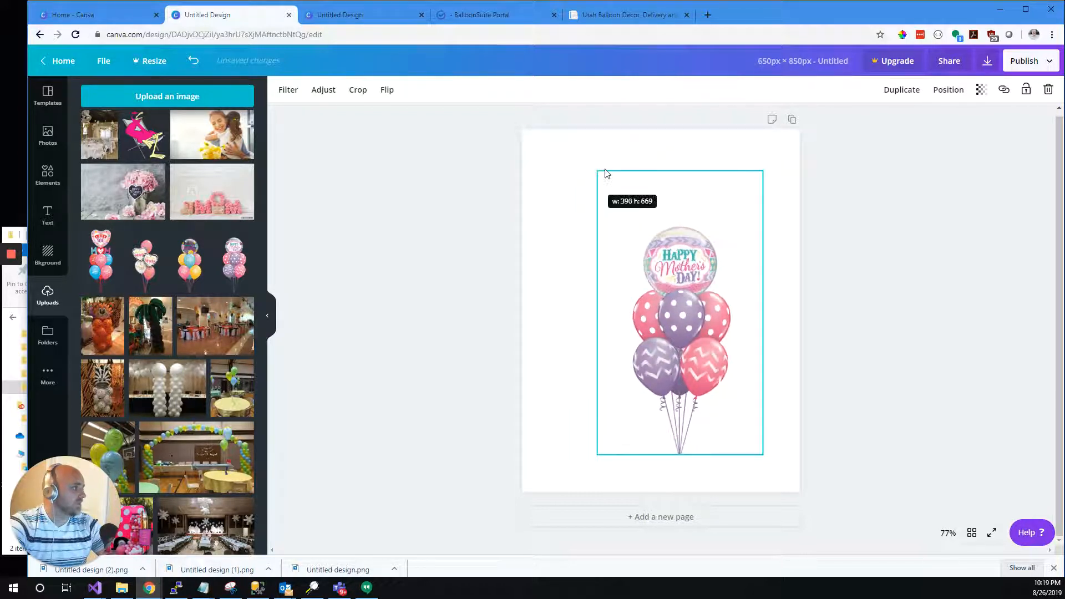
drag(560, 142, 494, 71)
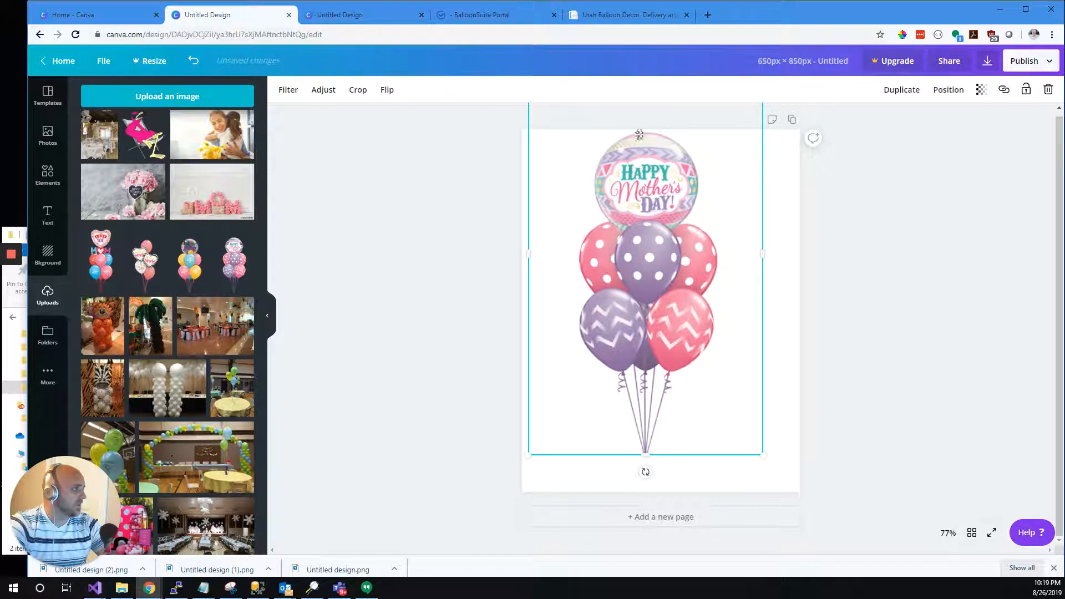
drag(775, 476, 790, 491)
drag(664, 377, 669, 378)
click(854, 354)
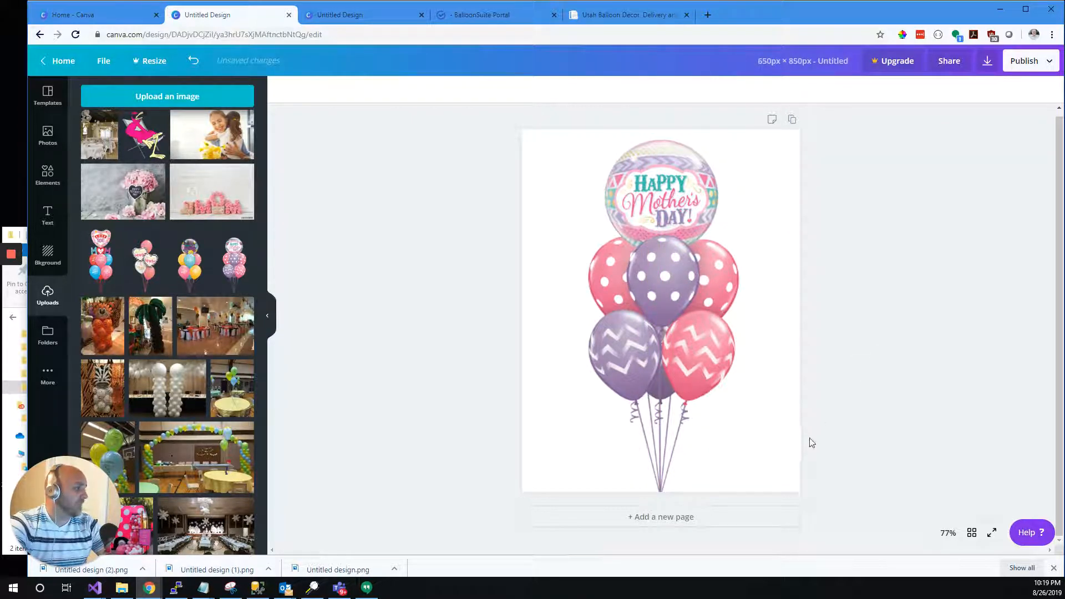
Step: Download the "Happy Mother's Day" bouquet design as a PNG and close the Pro trial offer
click(987, 62)
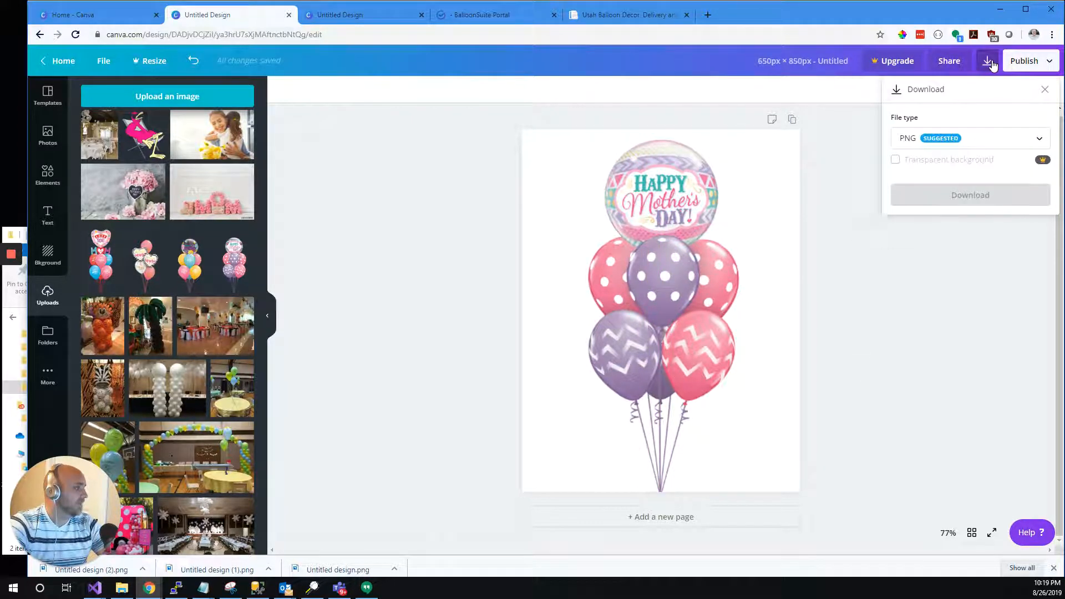
click(962, 196)
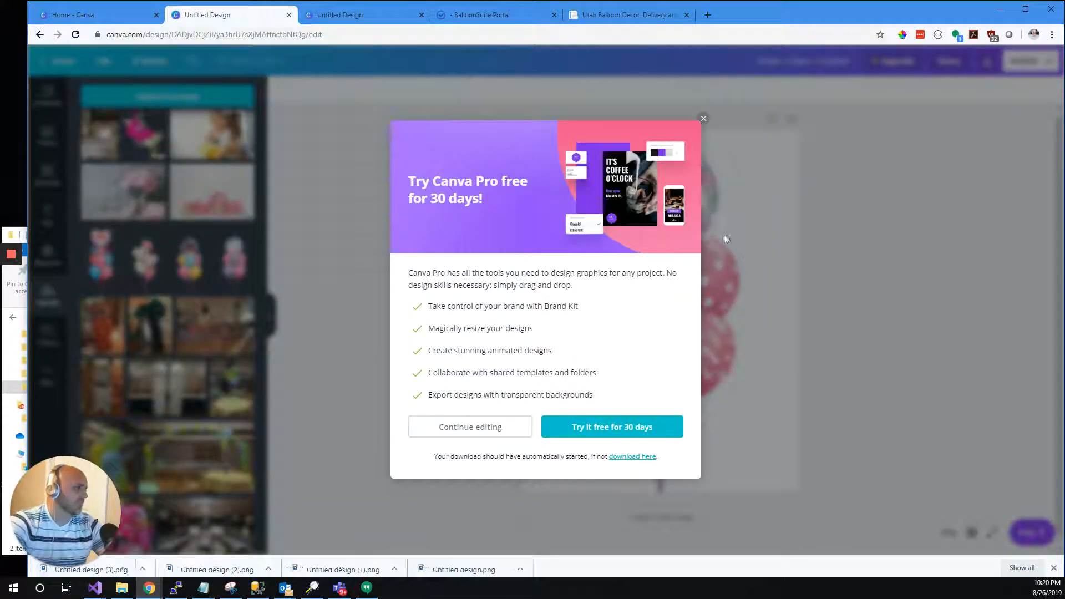
click(703, 120)
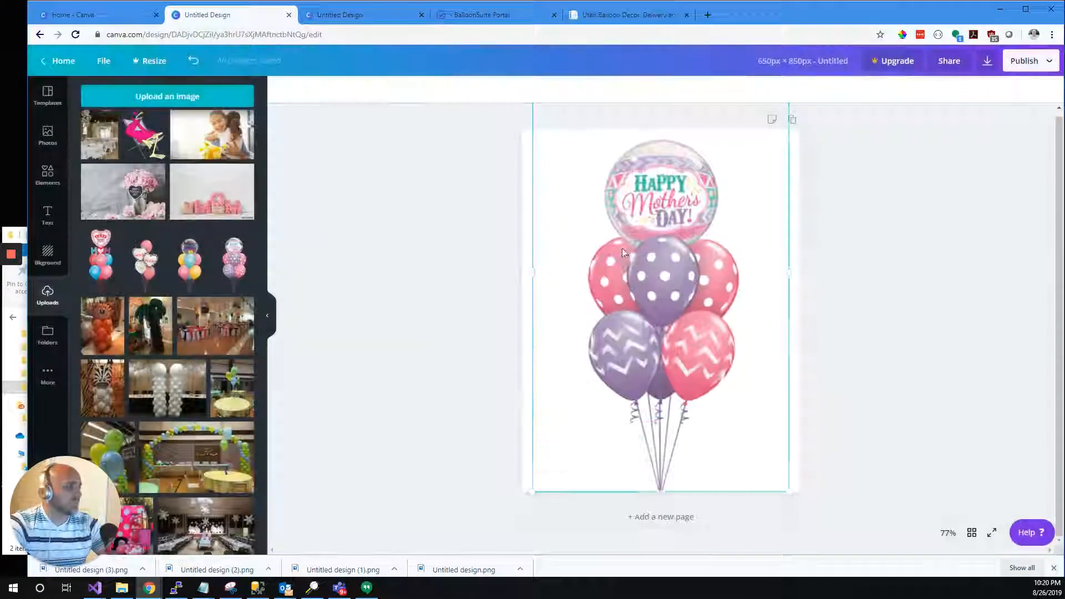
Step: Replace the bouquet with the pink one with two striped "Love You Mom" hearts, shrunk and placed near the page's center
click(660, 483)
key(Delete)
drag(147, 268, 630, 274)
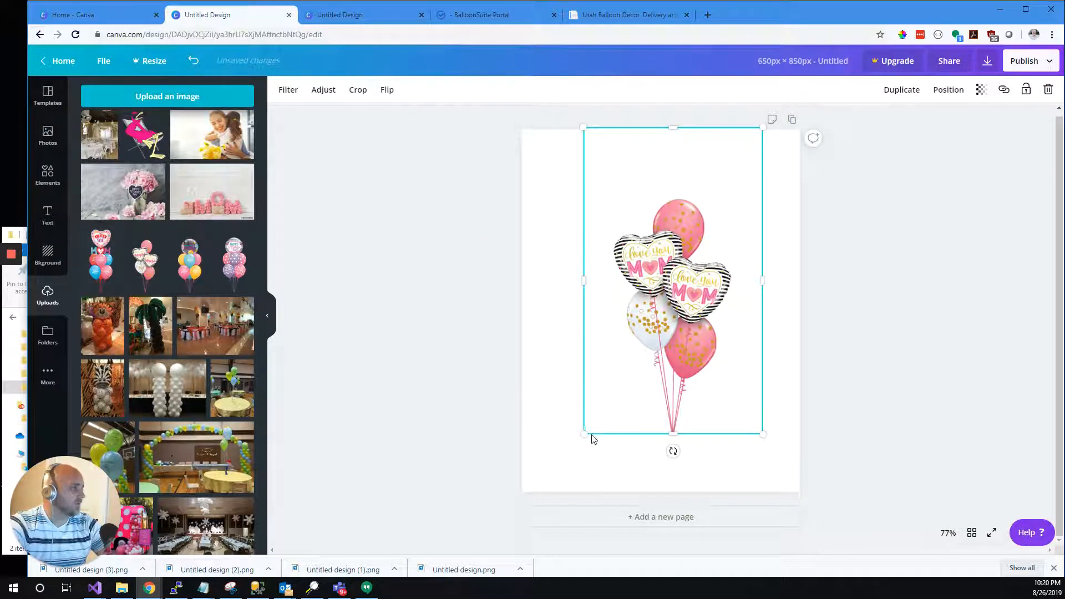
drag(585, 435, 638, 340)
drag(696, 259, 654, 326)
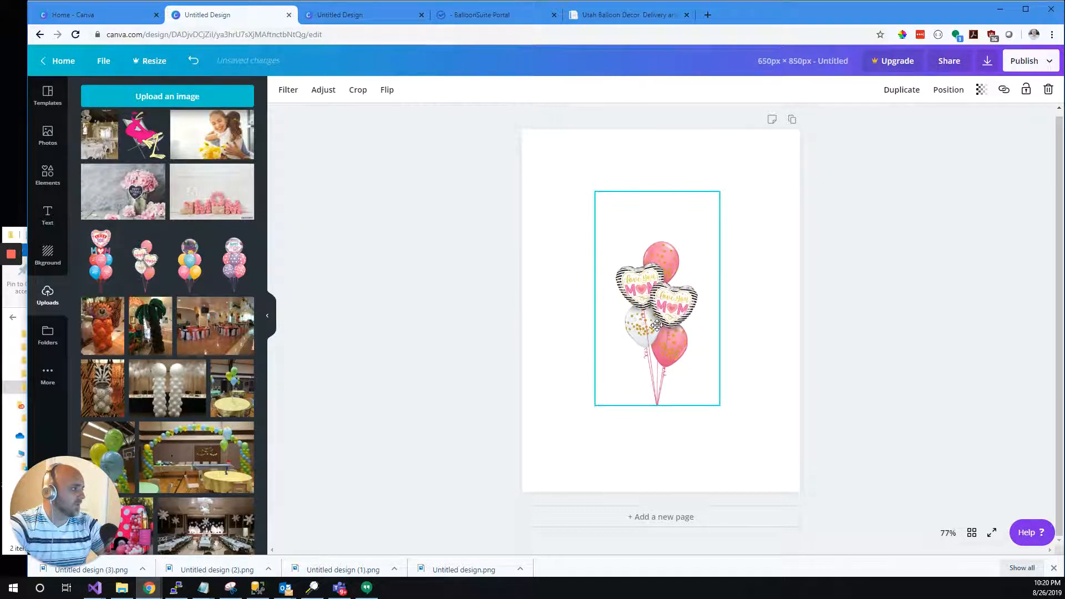
click(828, 312)
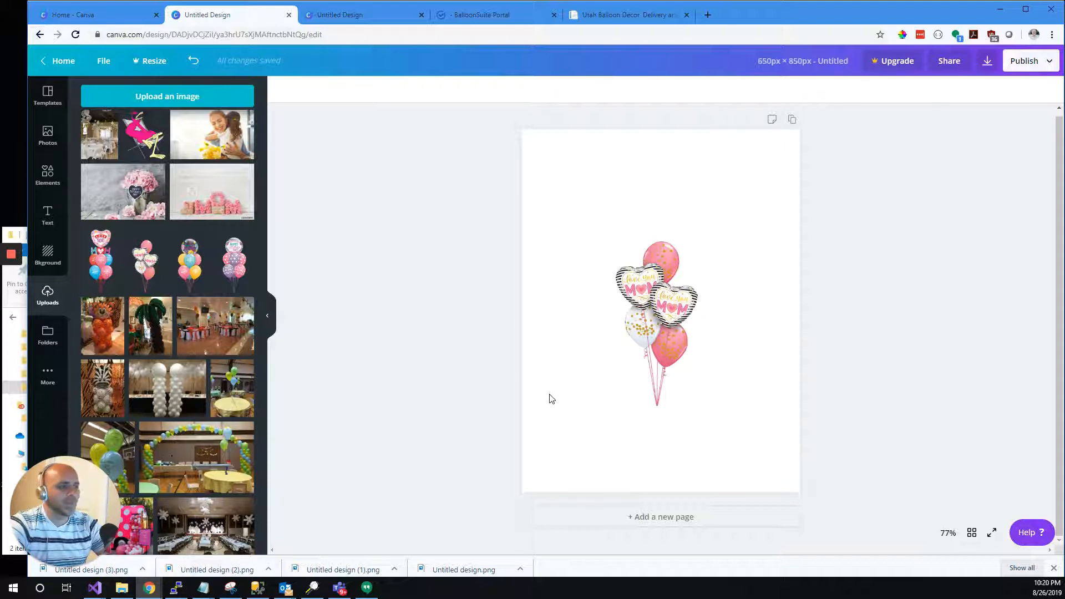
Step: Enlarge the pink "Love You Mom" bouquet to about the full page height and place it slightly right of the page's center
double_click(605, 220)
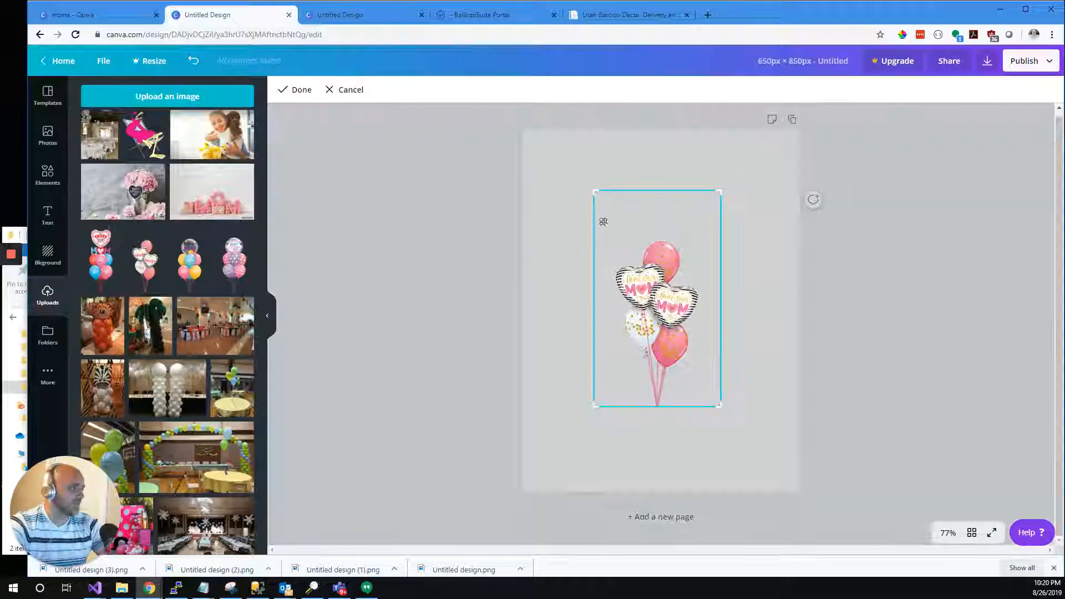
click(881, 282)
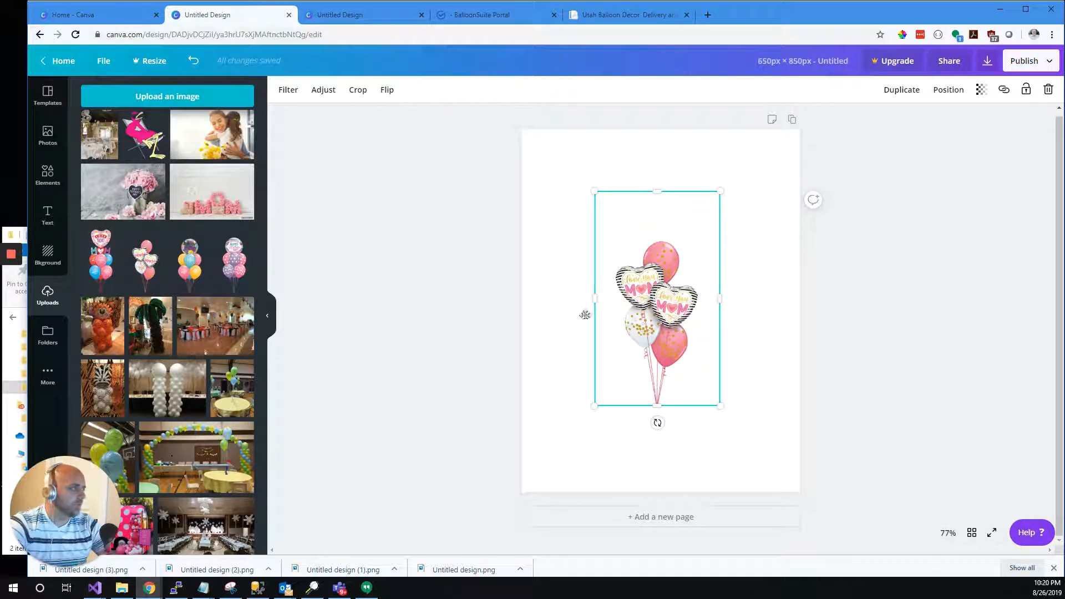
drag(646, 278, 627, 216)
drag(715, 371, 778, 508)
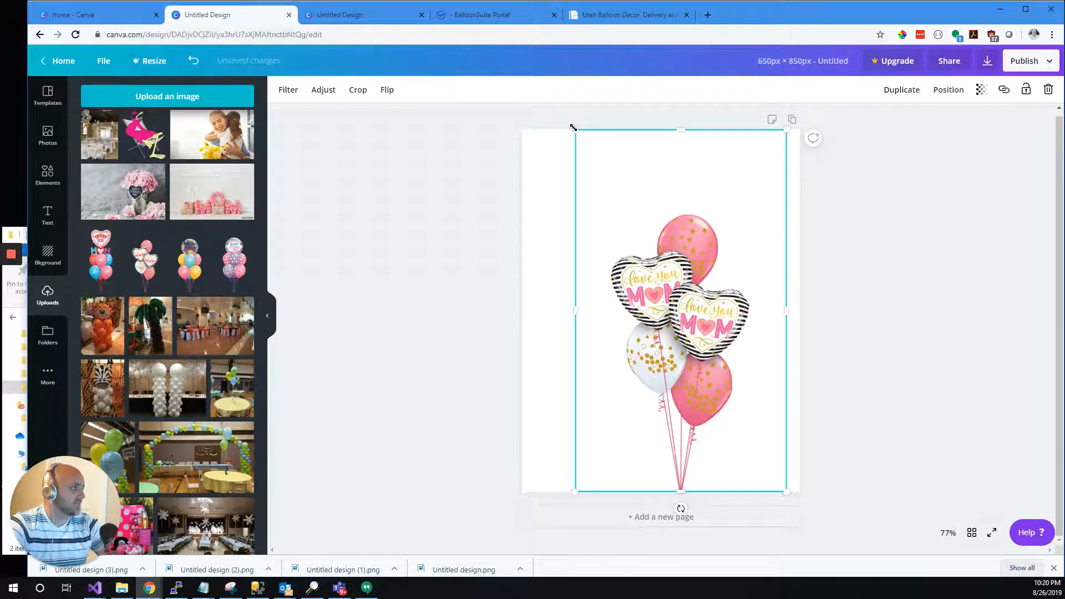
drag(545, 90, 565, 105)
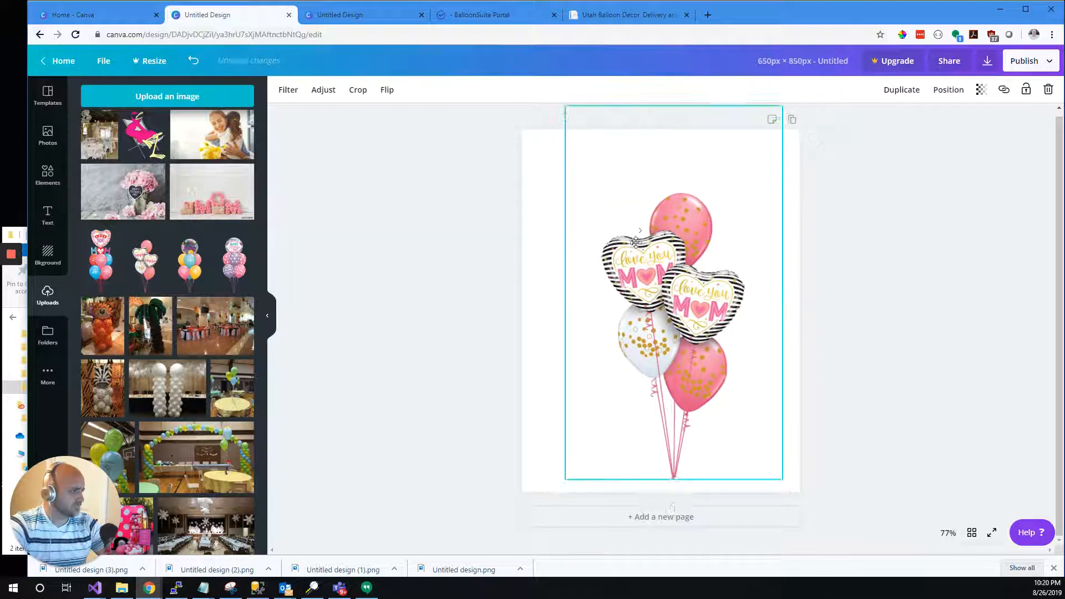
Step: Preview the downloaded Untitled design (2).png, and open the "asdf" product for editing in the BalloonSuite Portal
click(191, 570)
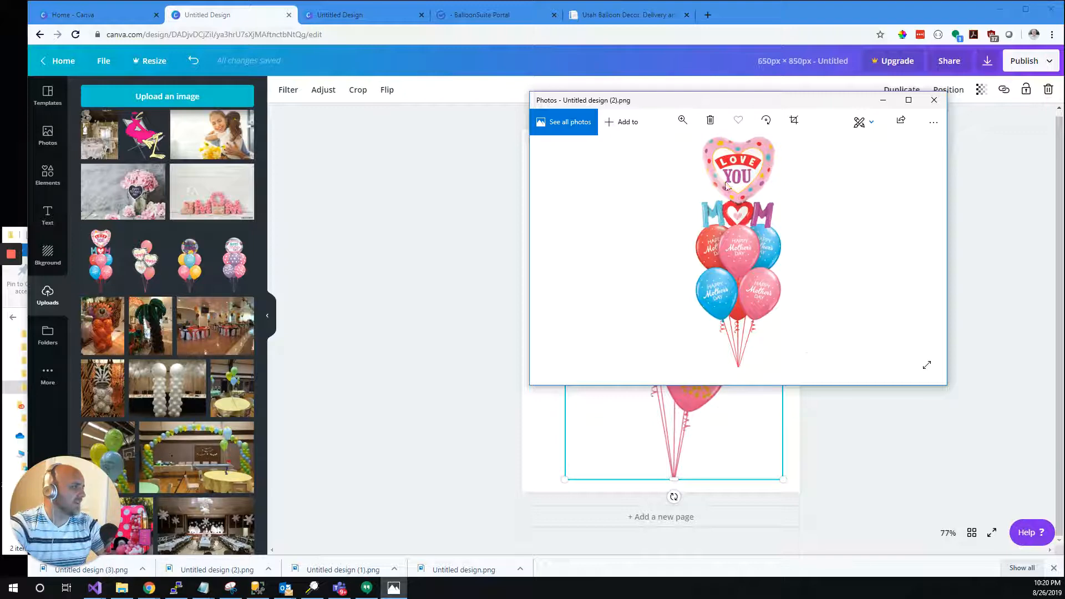
drag(706, 103, 454, 248)
click(511, 13)
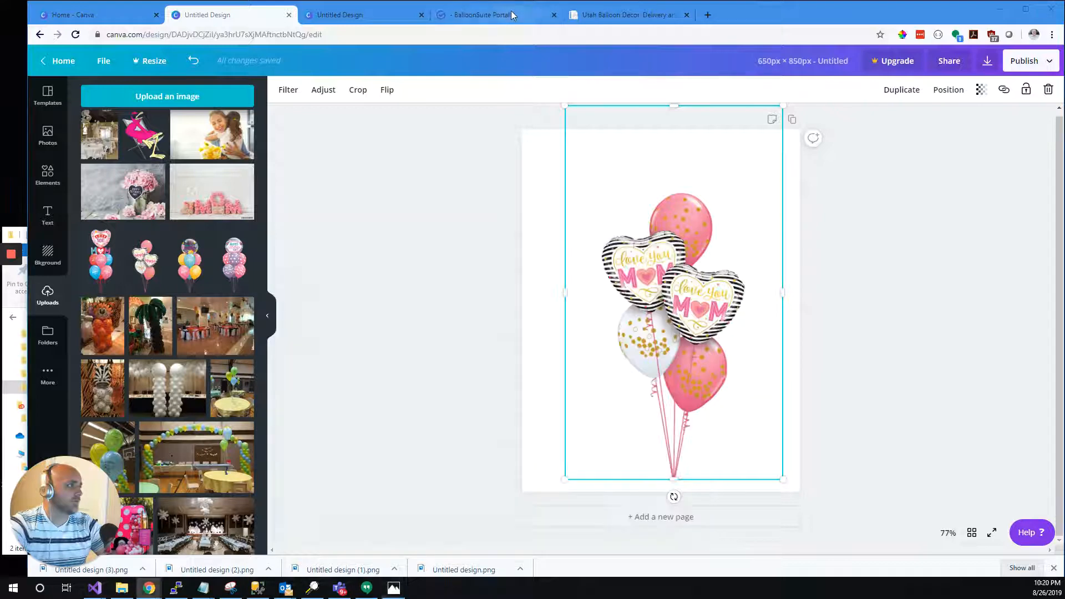
click(116, 317)
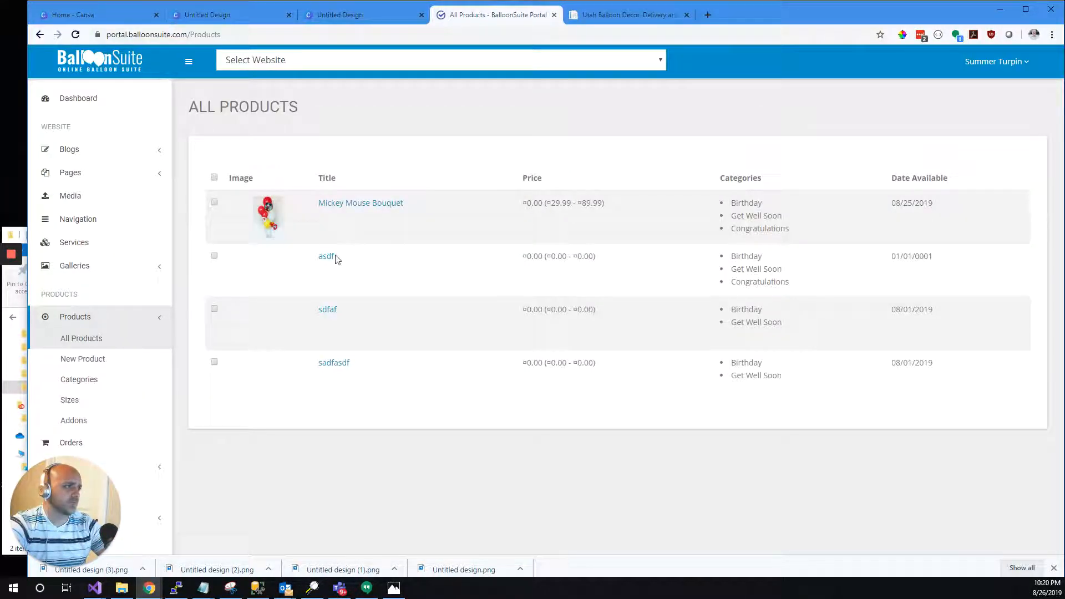
click(332, 256)
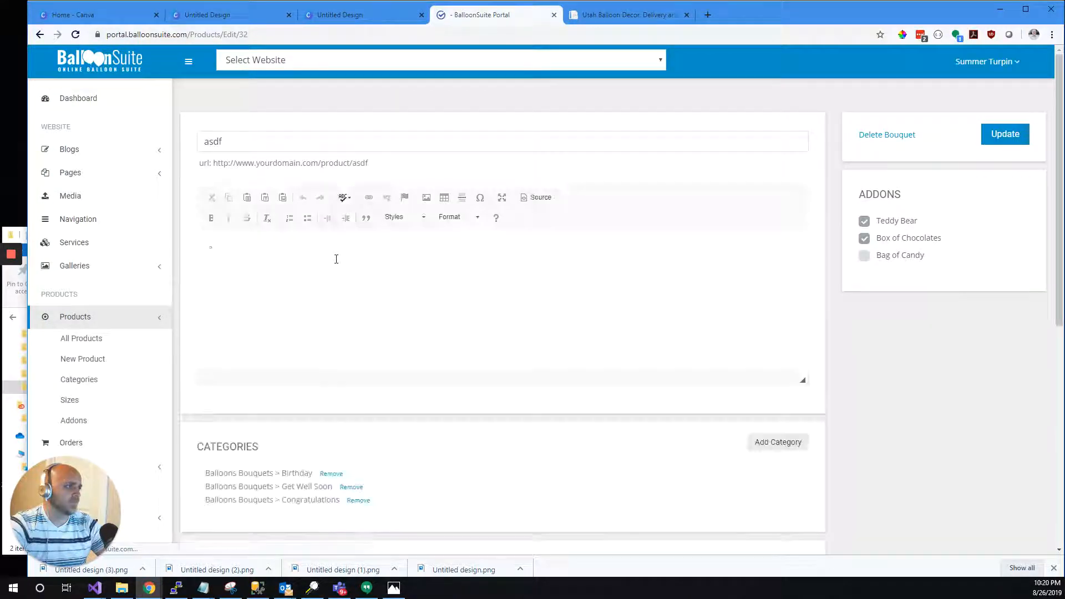
scroll(336, 261, down, 1)
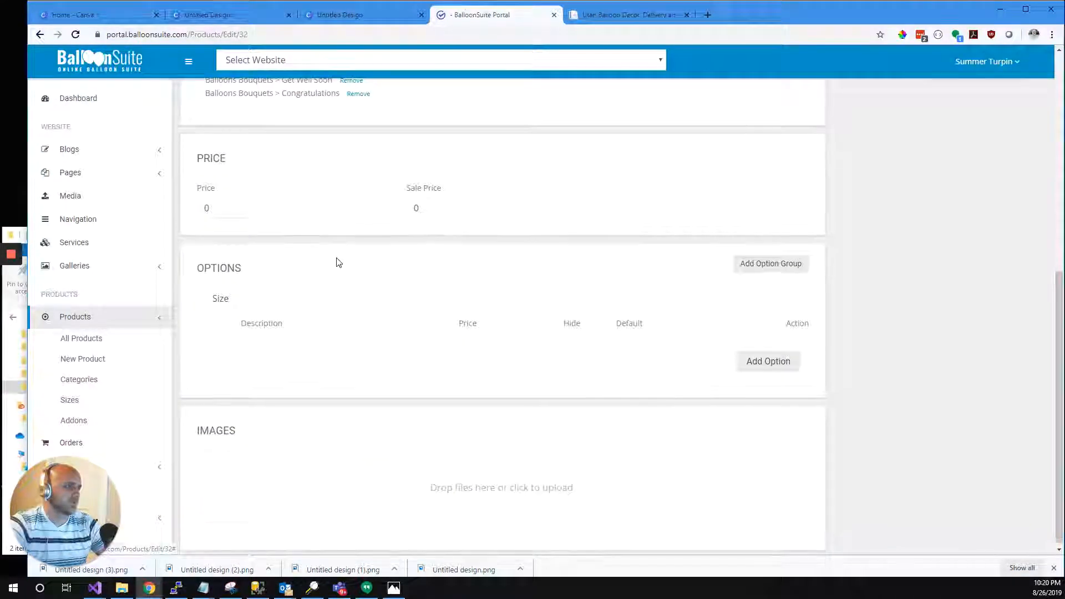
Step: Upload Untitled design (3).png from the Downloads folder to the product's images
click(121, 588)
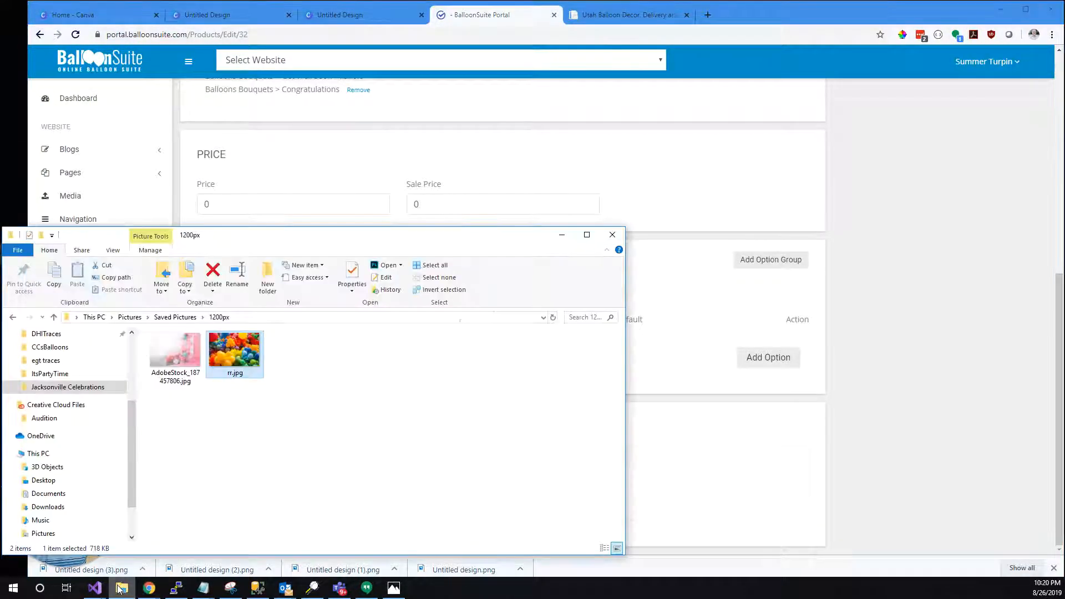
click(140, 572)
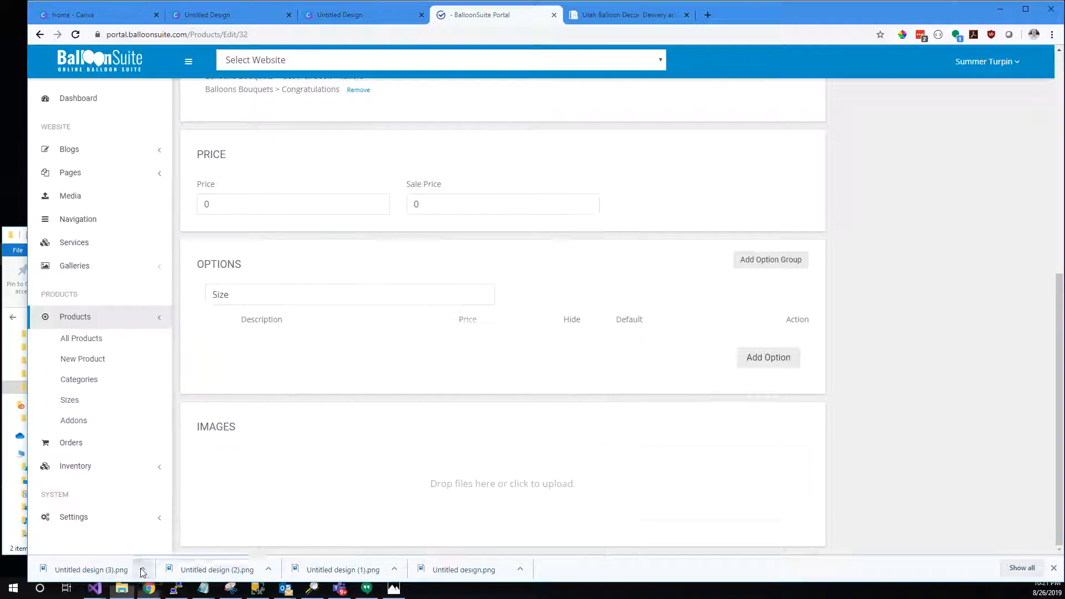
click(194, 530)
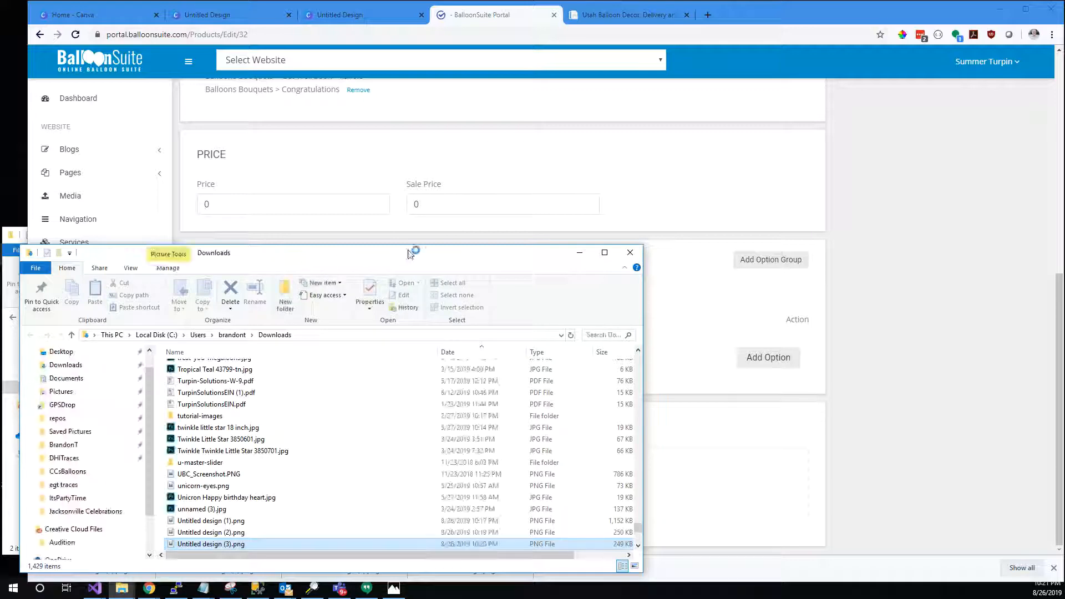
drag(280, 260, 608, 216)
drag(526, 503, 270, 480)
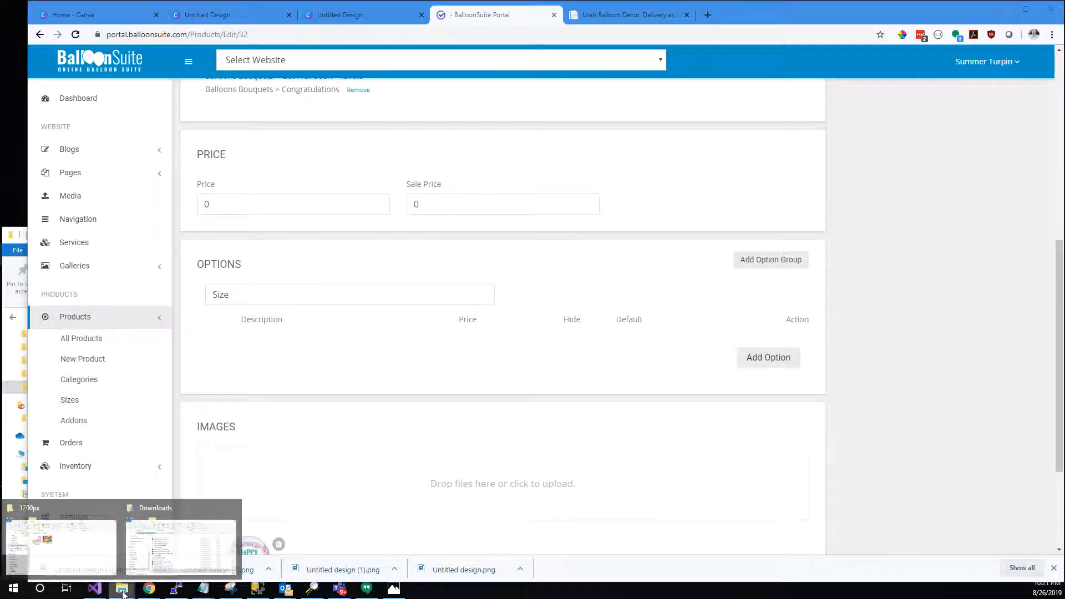
click(269, 569)
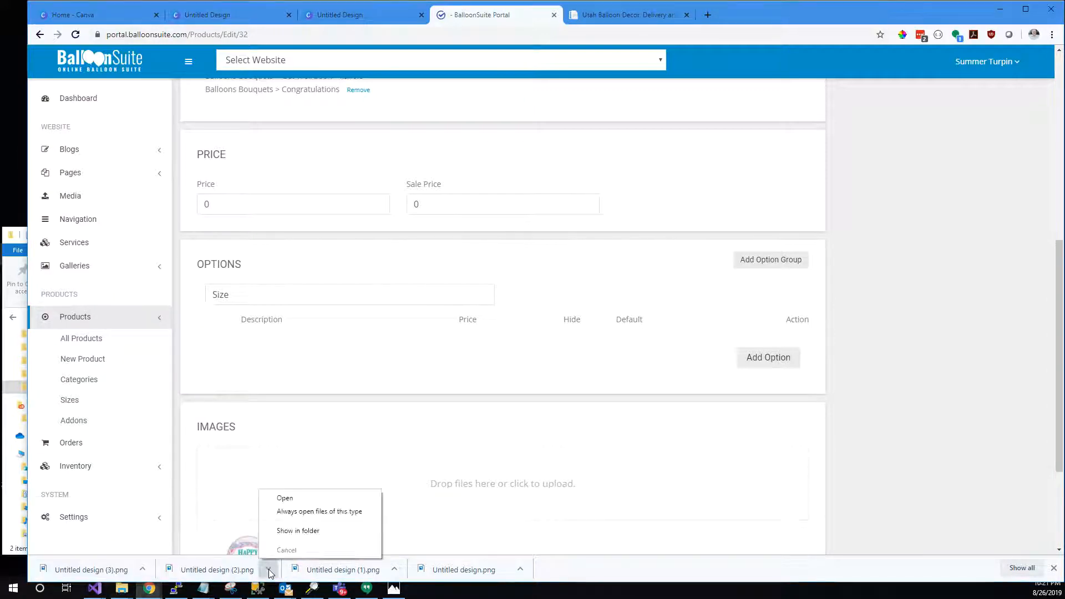
click(299, 531)
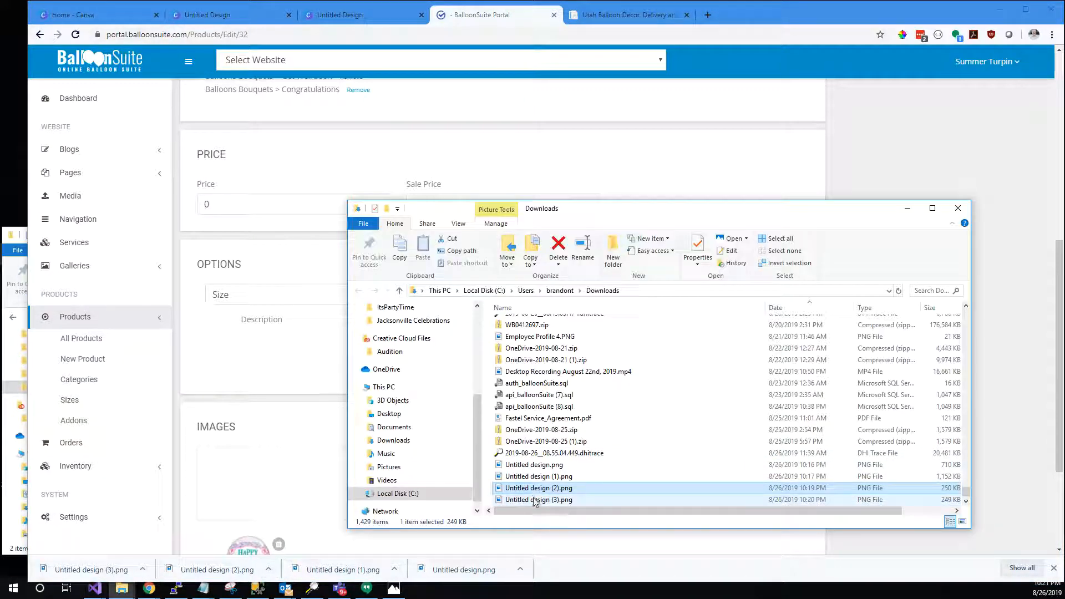
drag(537, 476, 292, 483)
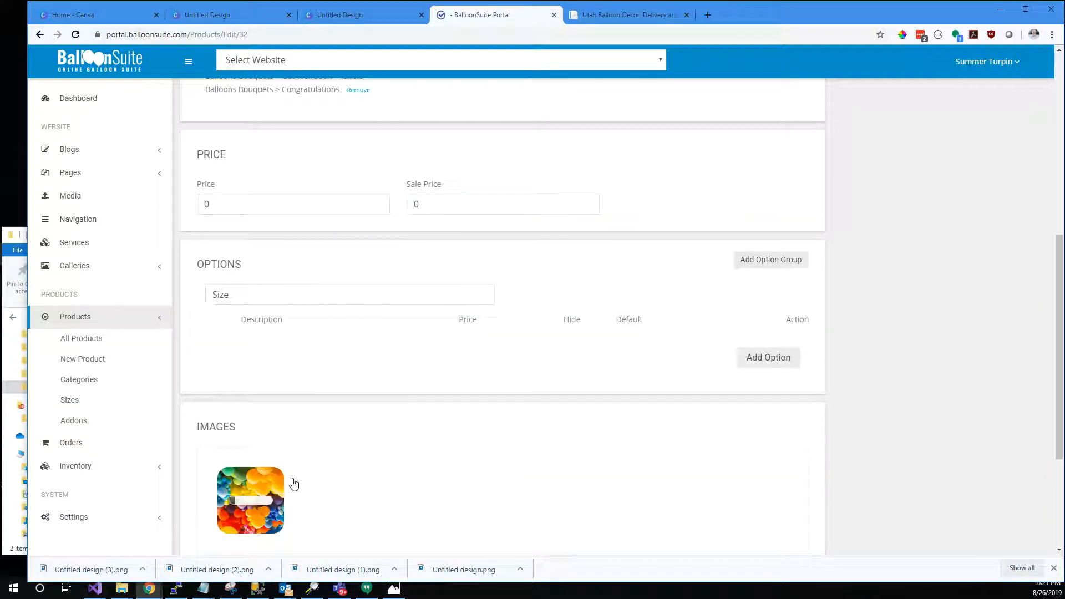
scroll(294, 479, down, 4)
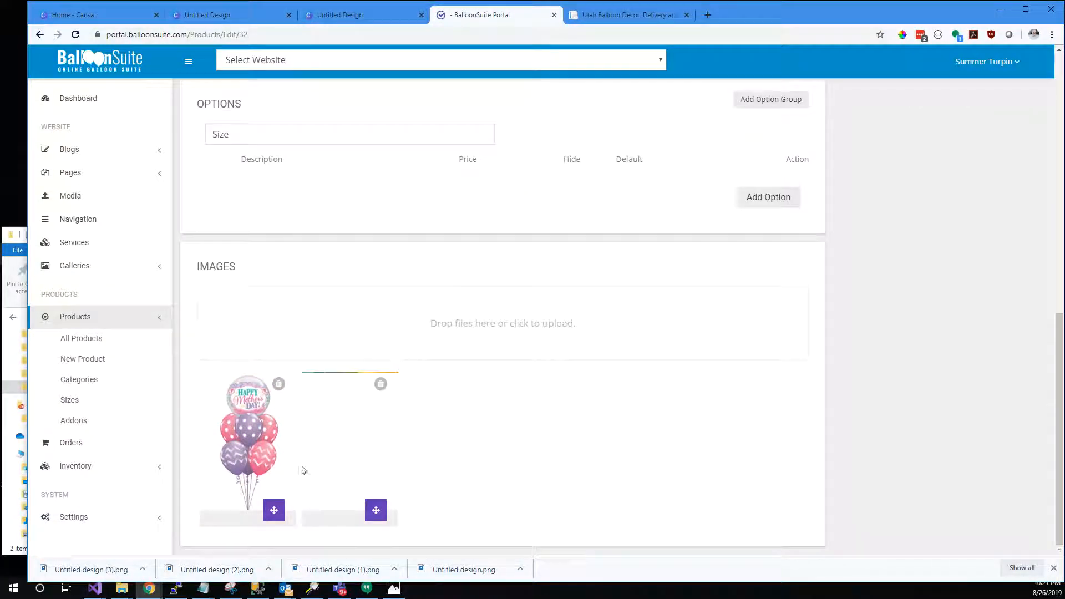
click(379, 384)
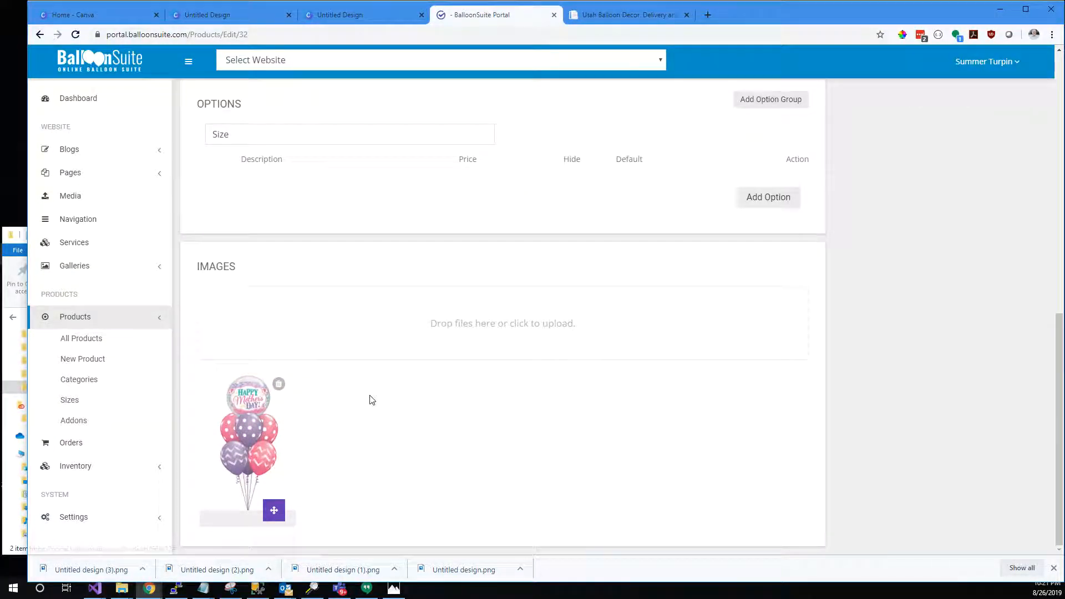
Step: Upload Untitled design (2).png from the Downloads folder to the product's images and save the product update
click(268, 570)
click(280, 532)
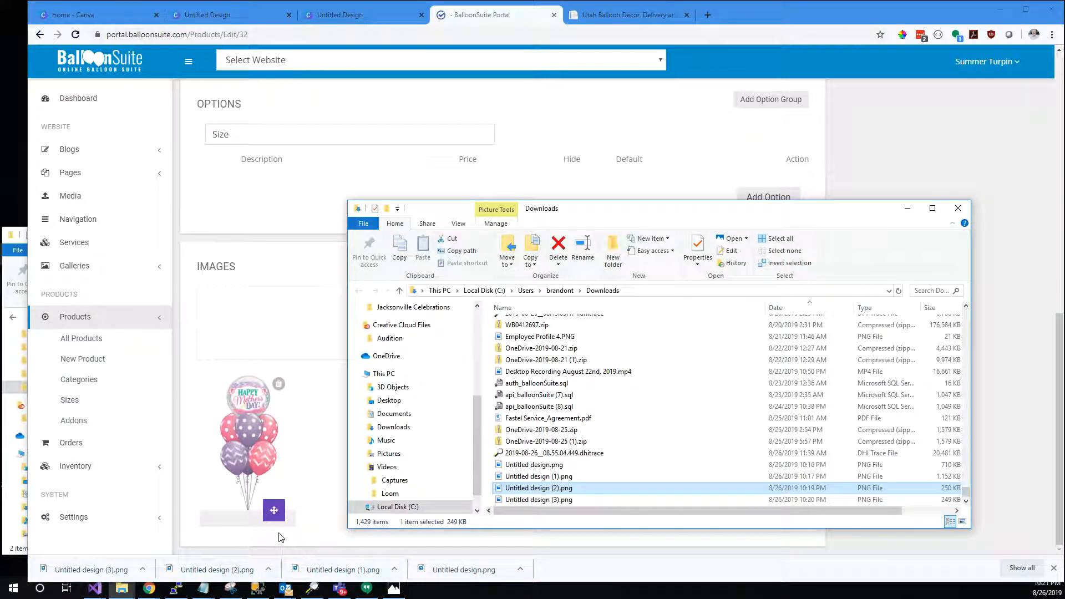
drag(526, 489, 278, 331)
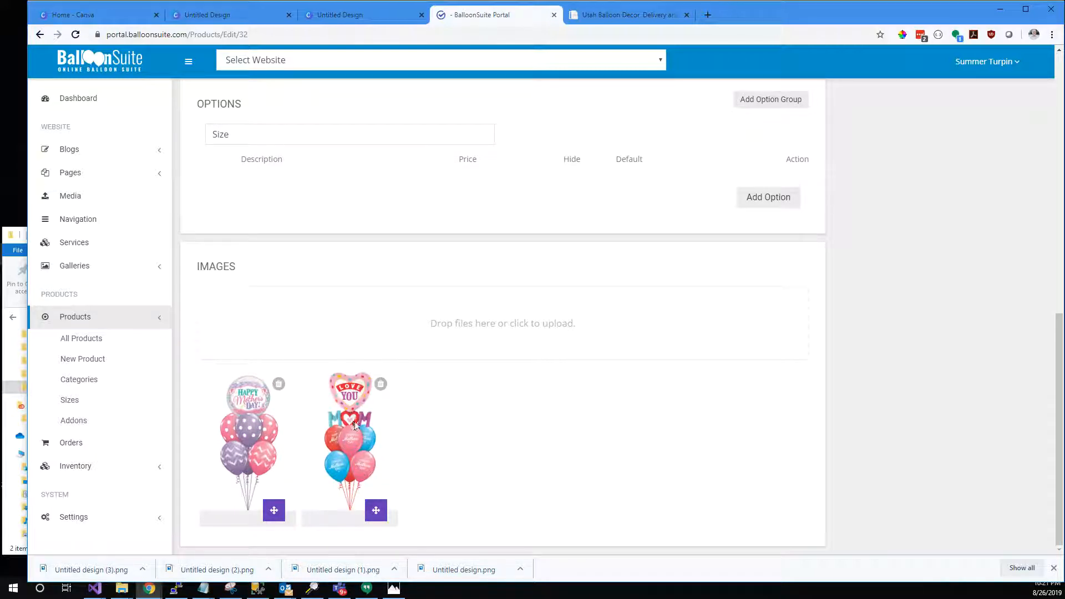
scroll(354, 443, up, 10)
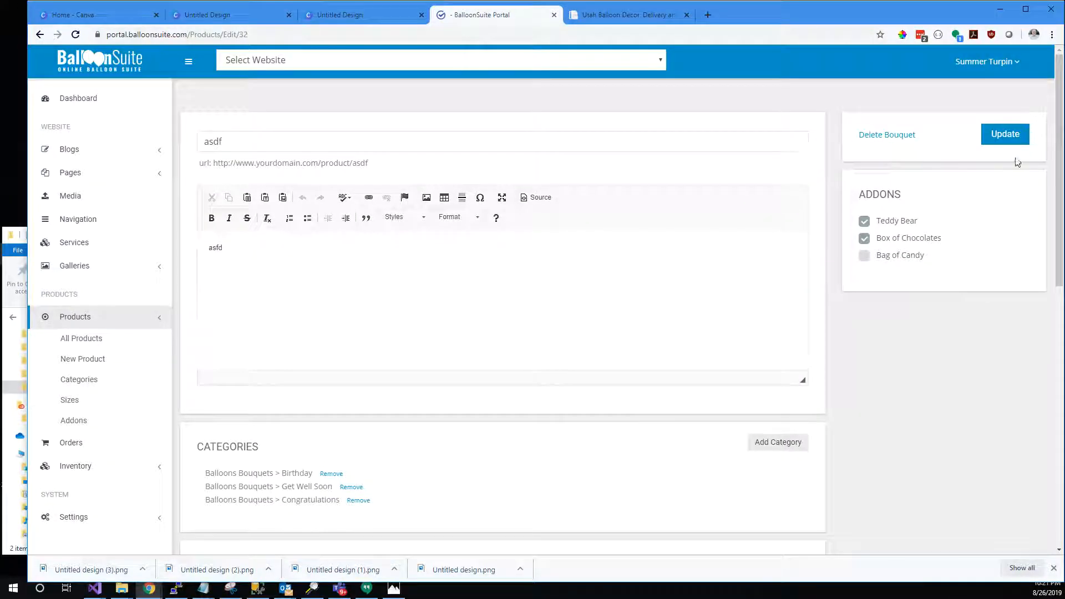
click(1006, 145)
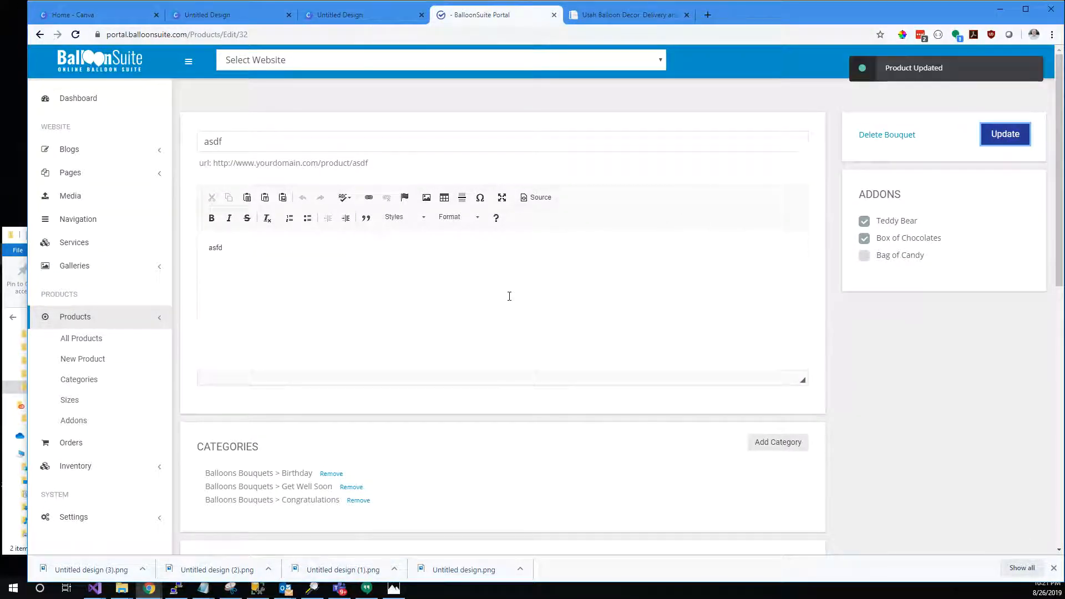
scroll(548, 255, down, 10)
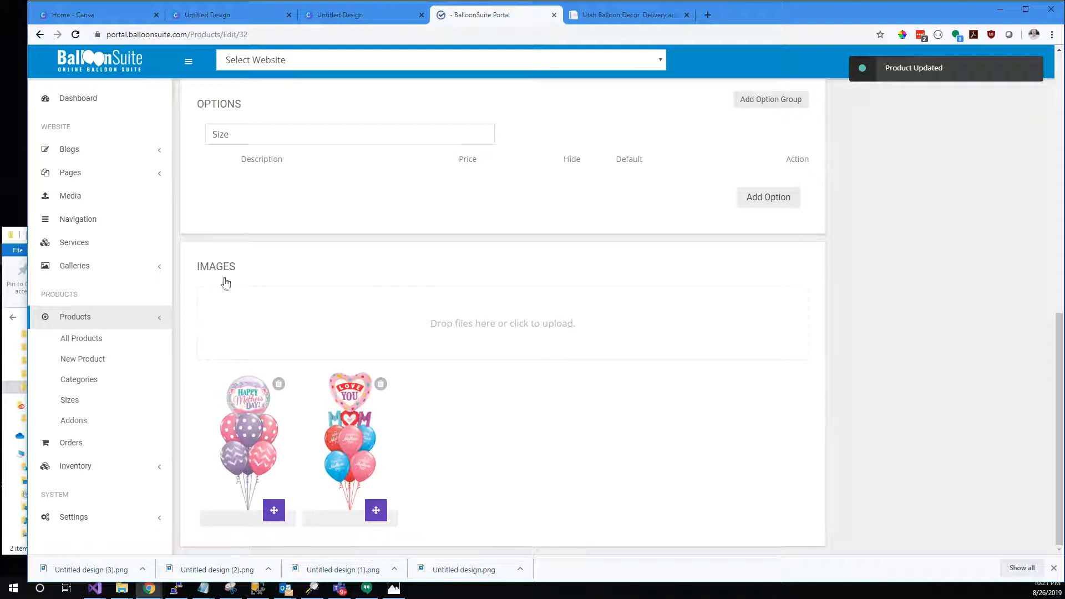
Step: Return to the 650 x 850 px Canva design and move the bouquet up and left to center it on the page
click(361, 15)
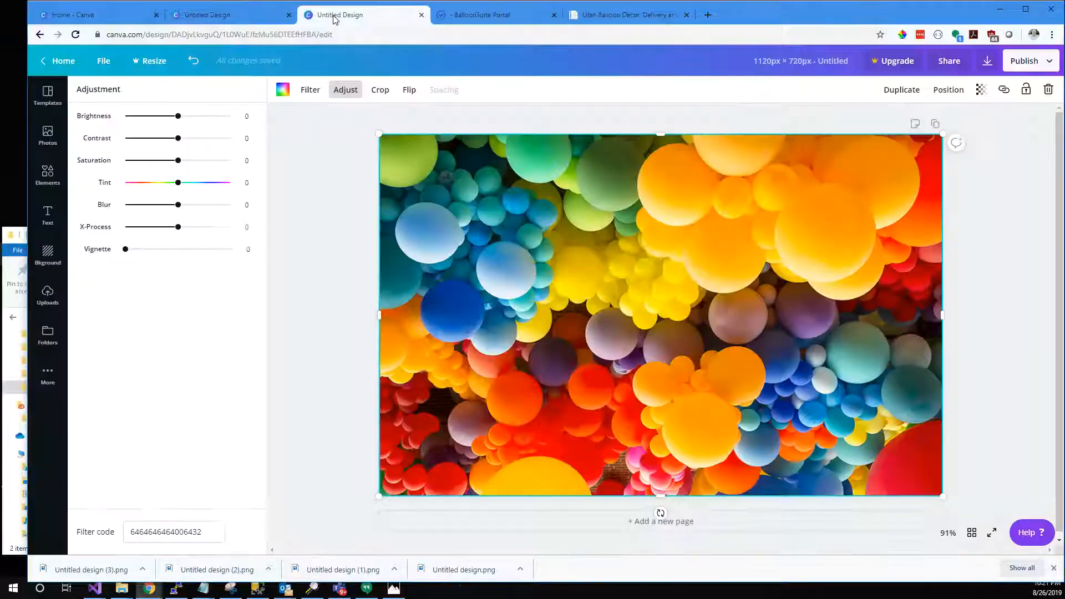
click(230, 18)
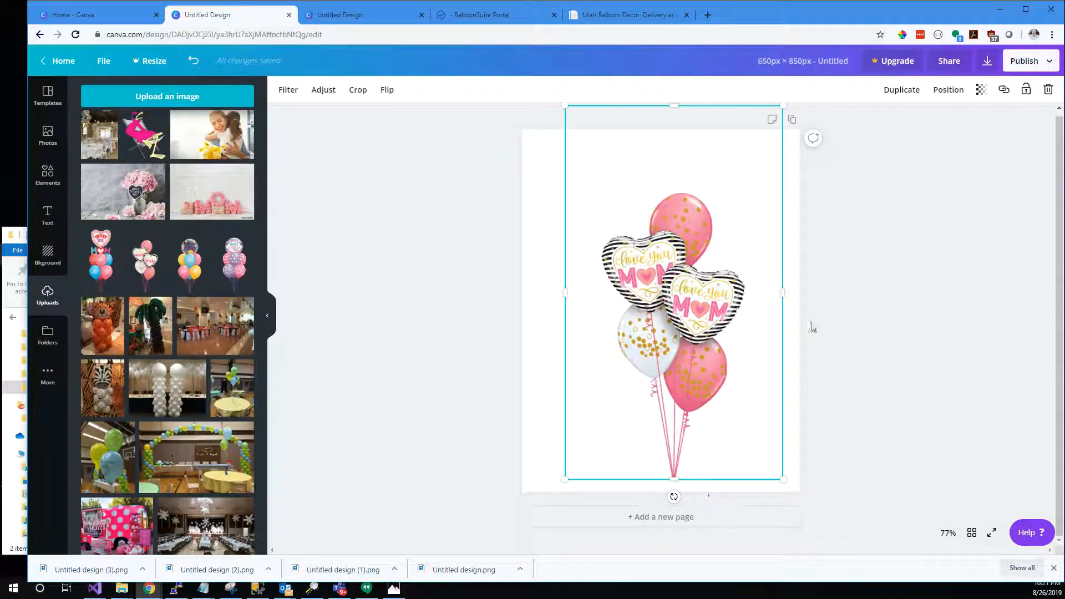
drag(646, 262, 629, 243)
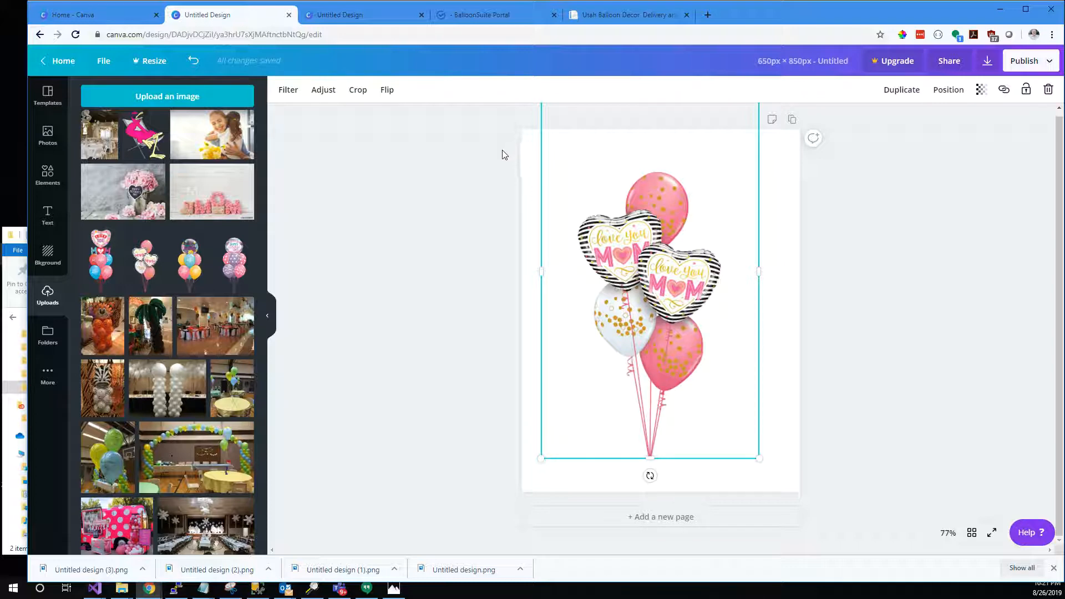
double_click(623, 226)
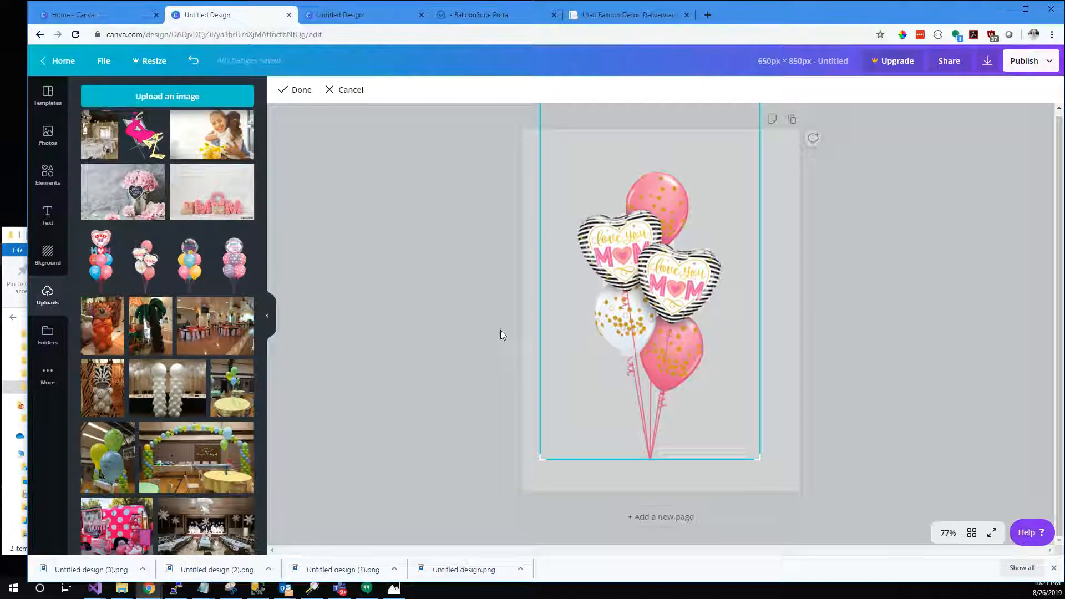
click(520, 318)
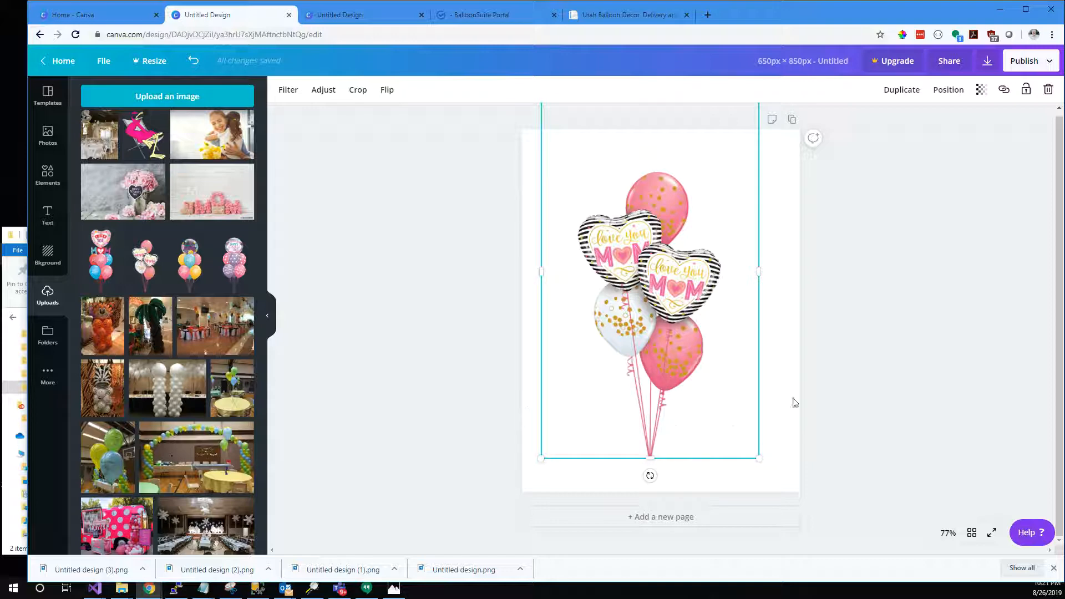
Step: Create a new Canva design with custom dimensions of 650 x 650 px
click(109, 14)
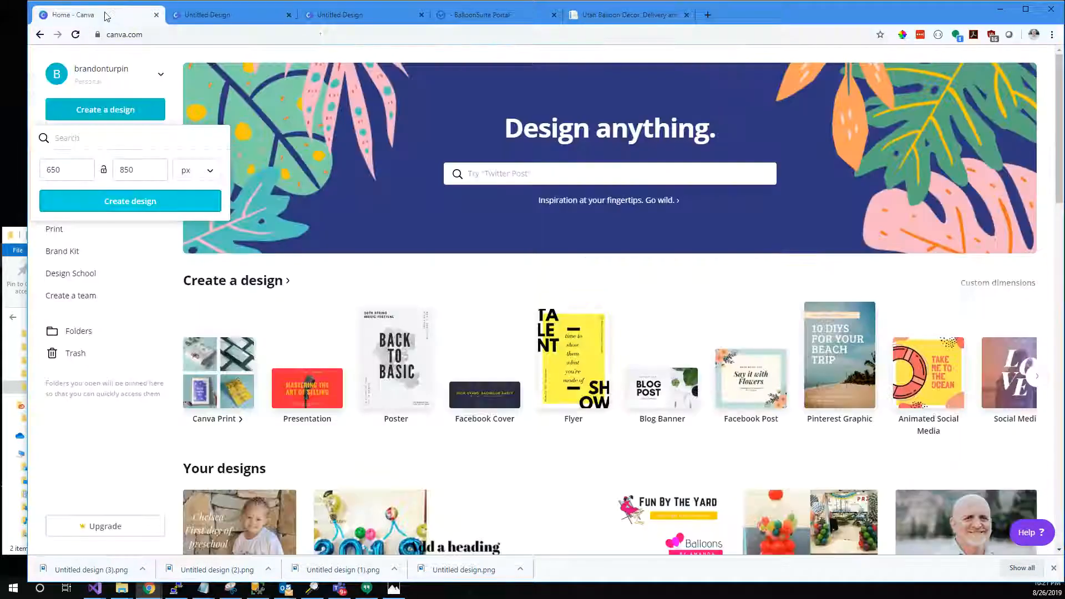
click(115, 175)
double_click(115, 174)
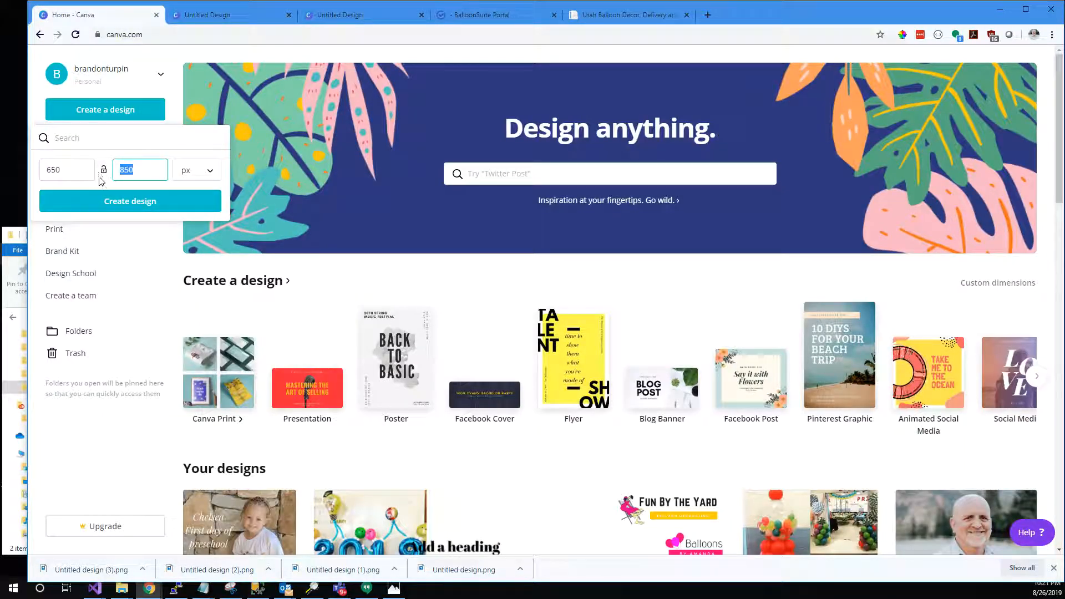
text(650)
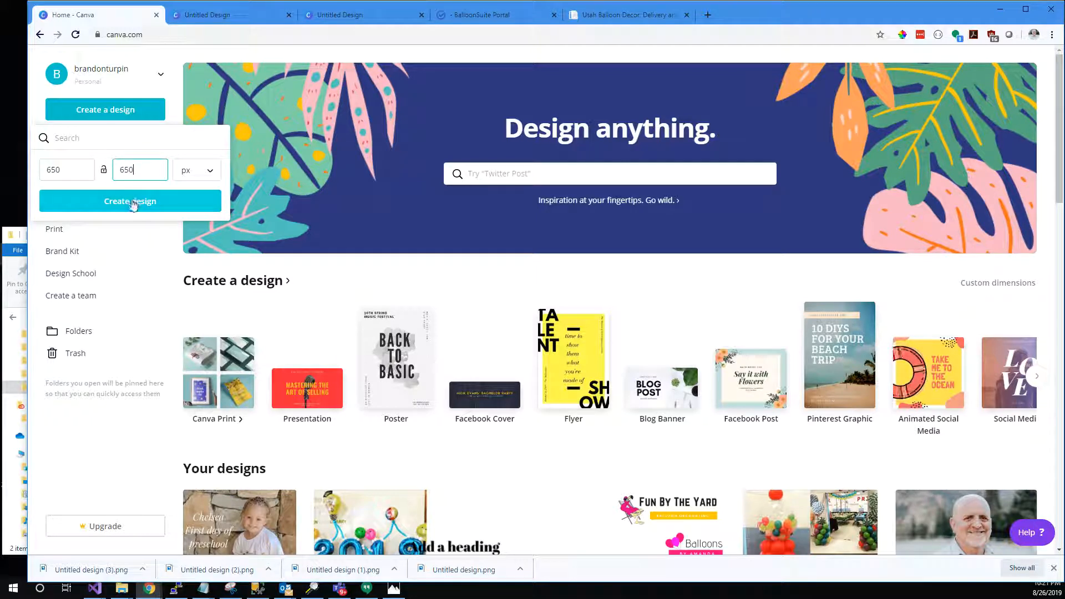
click(135, 203)
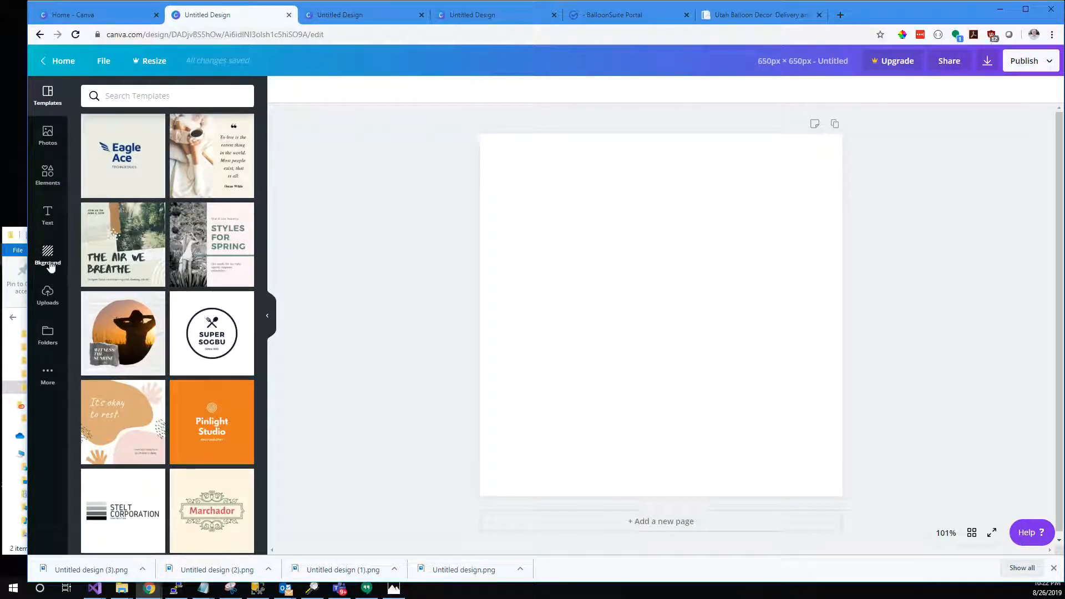
Step: Add the uploaded Love You Mom balloon bouquet image to the blank 650 x 650 px page, aligned with its upper edge
click(48, 294)
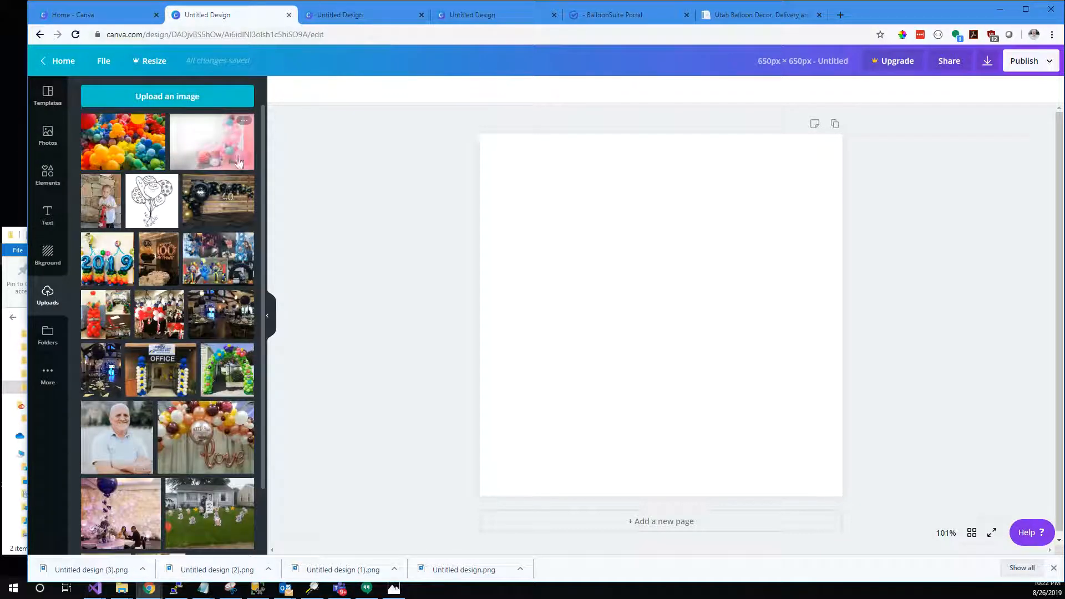
scroll(168, 333, down, 2)
scroll(152, 175, down, 10)
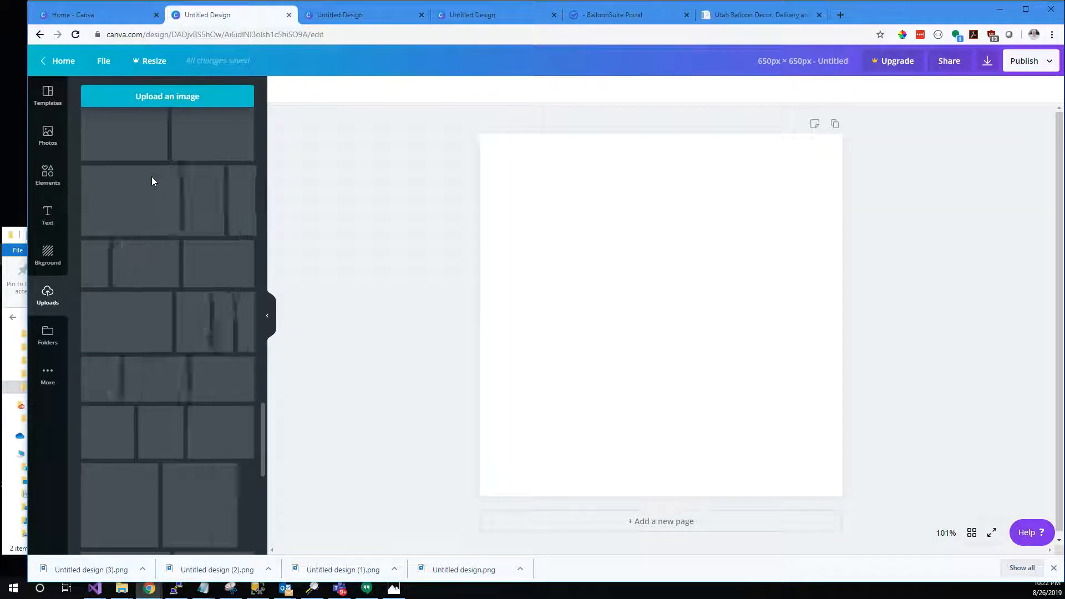
scroll(152, 177, down, 10)
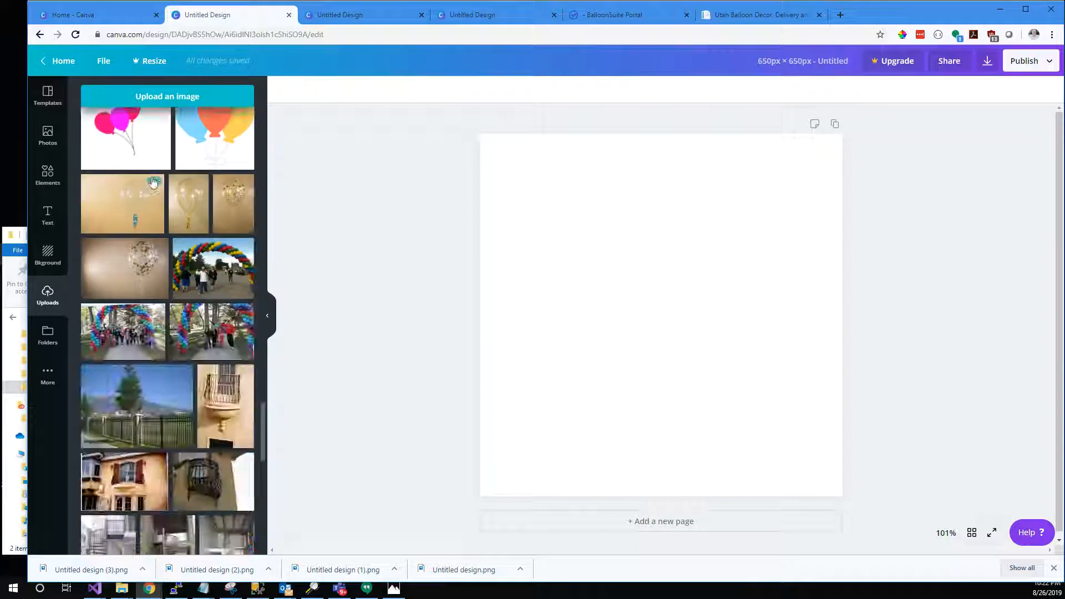
scroll(152, 182, down, 10)
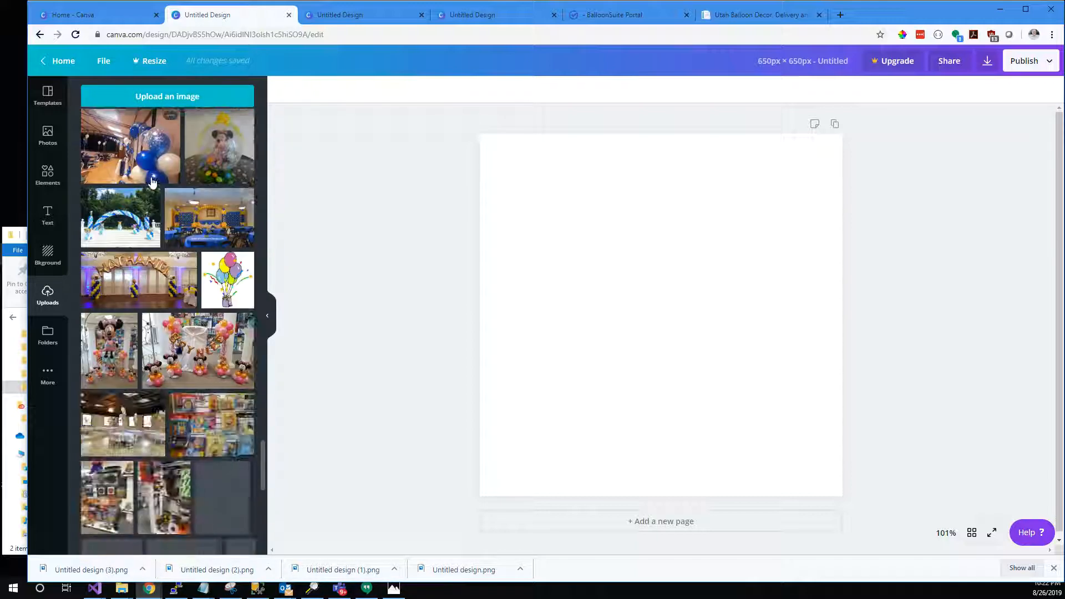
scroll(152, 182, down, 10)
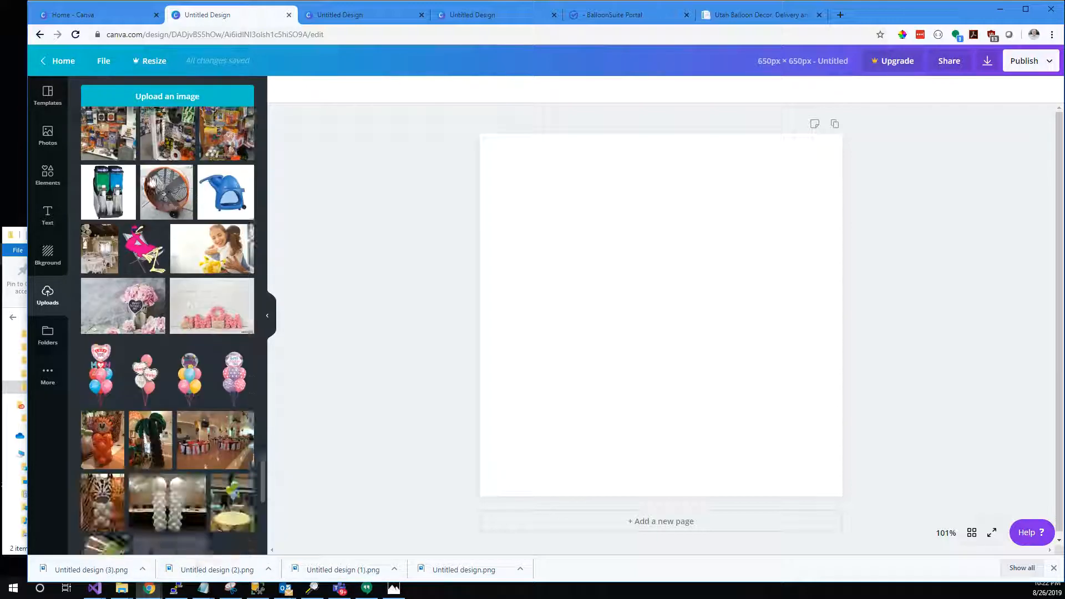
drag(104, 153, 549, 135)
Step: Enlarge the Love You Mom bouquet to fill the page's full height and center it horizontally on the page
drag(738, 458, 766, 494)
drag(656, 400, 663, 400)
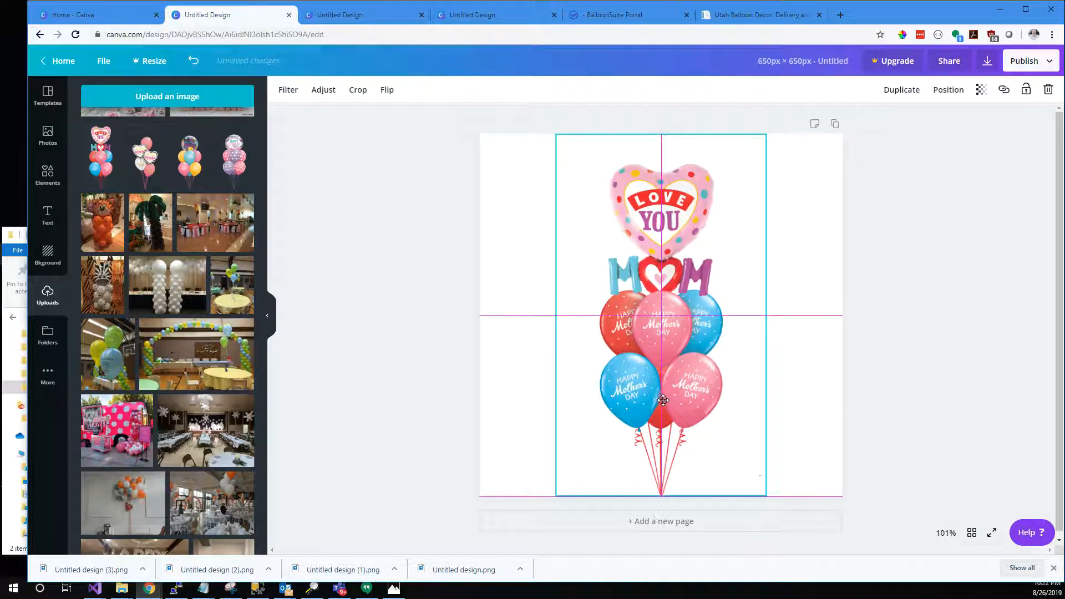
click(894, 386)
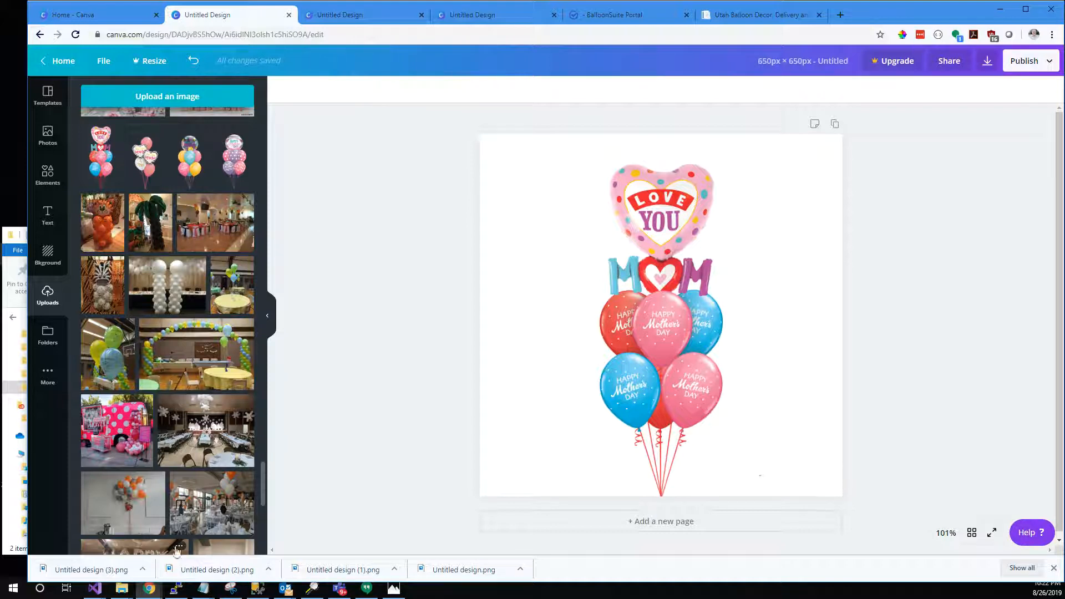
Step: Bring the File Explorer window showing the 1200px folder to the front and close it
mouse_move(285, 593)
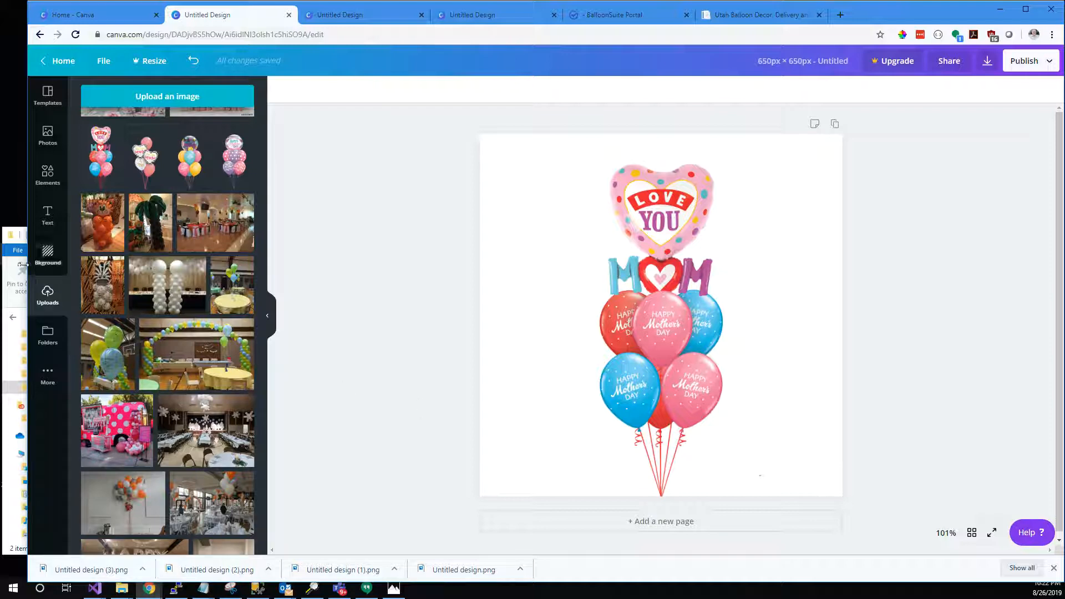
click(15, 240)
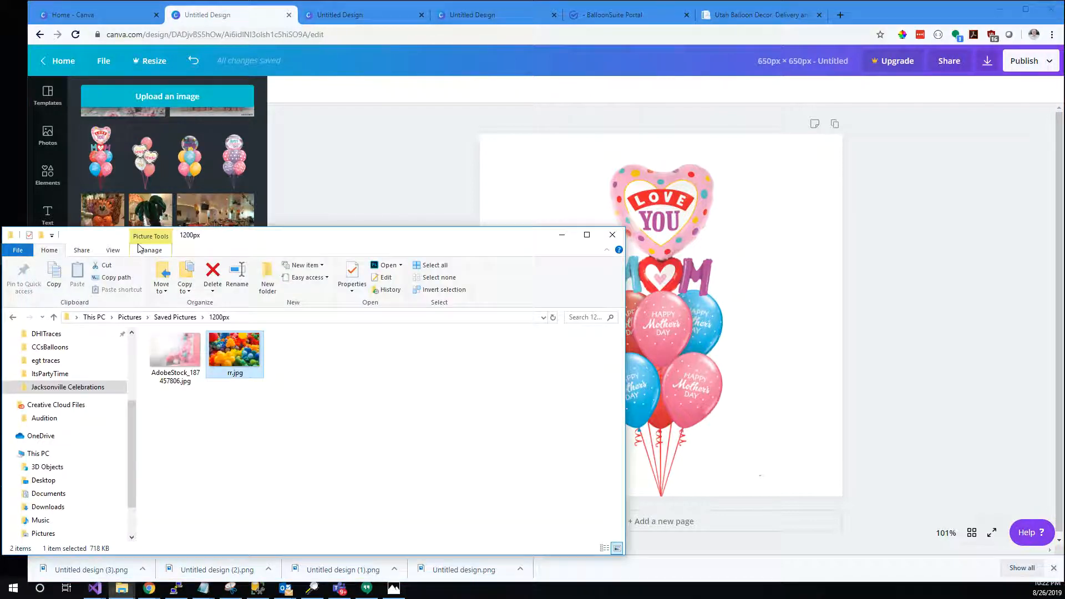
click(610, 235)
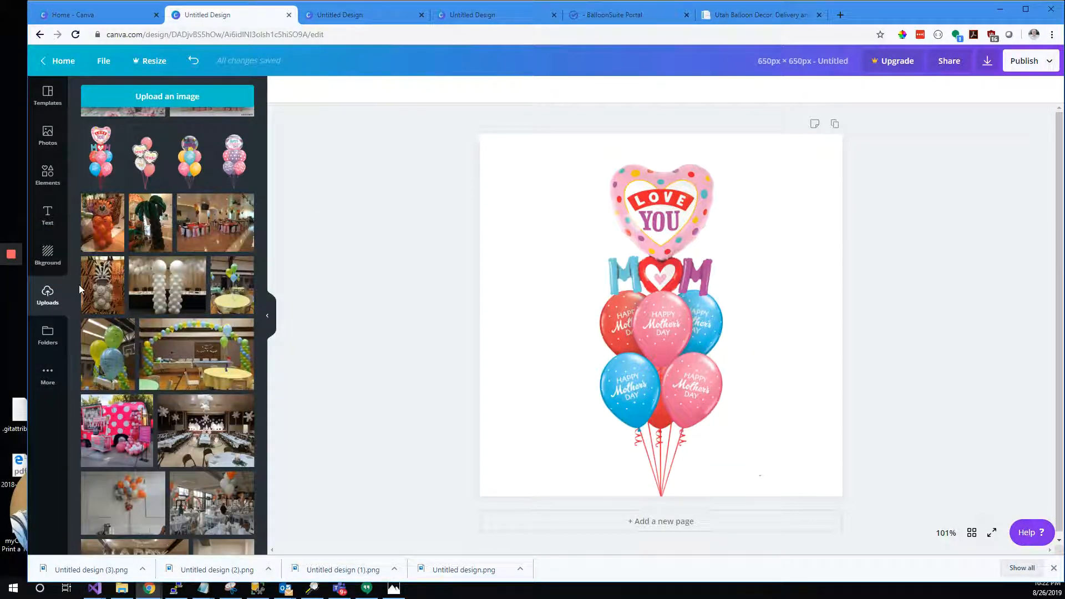
mouse_move(15, 257)
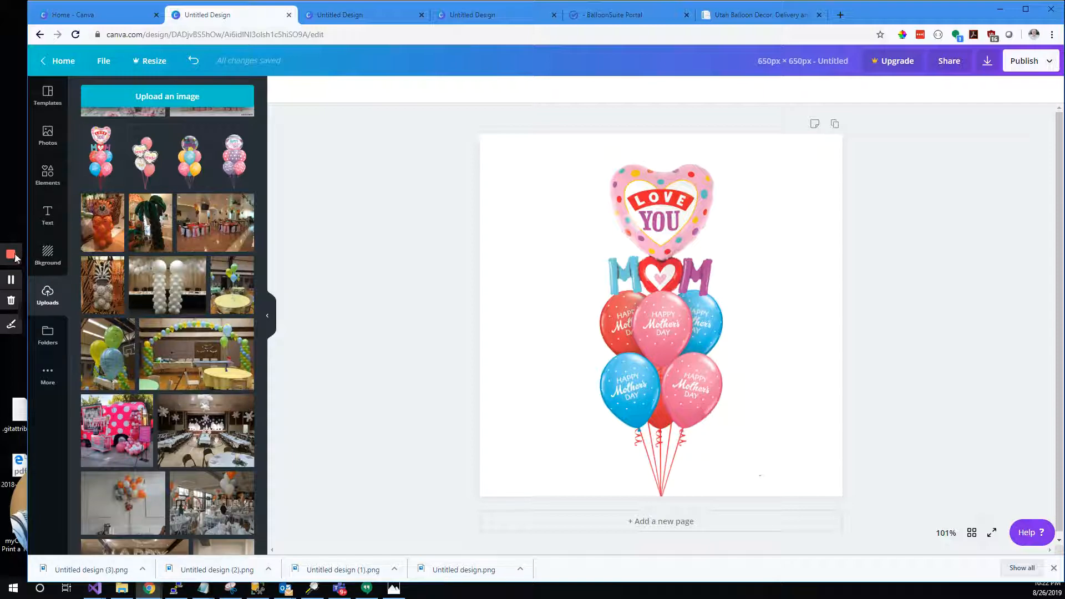